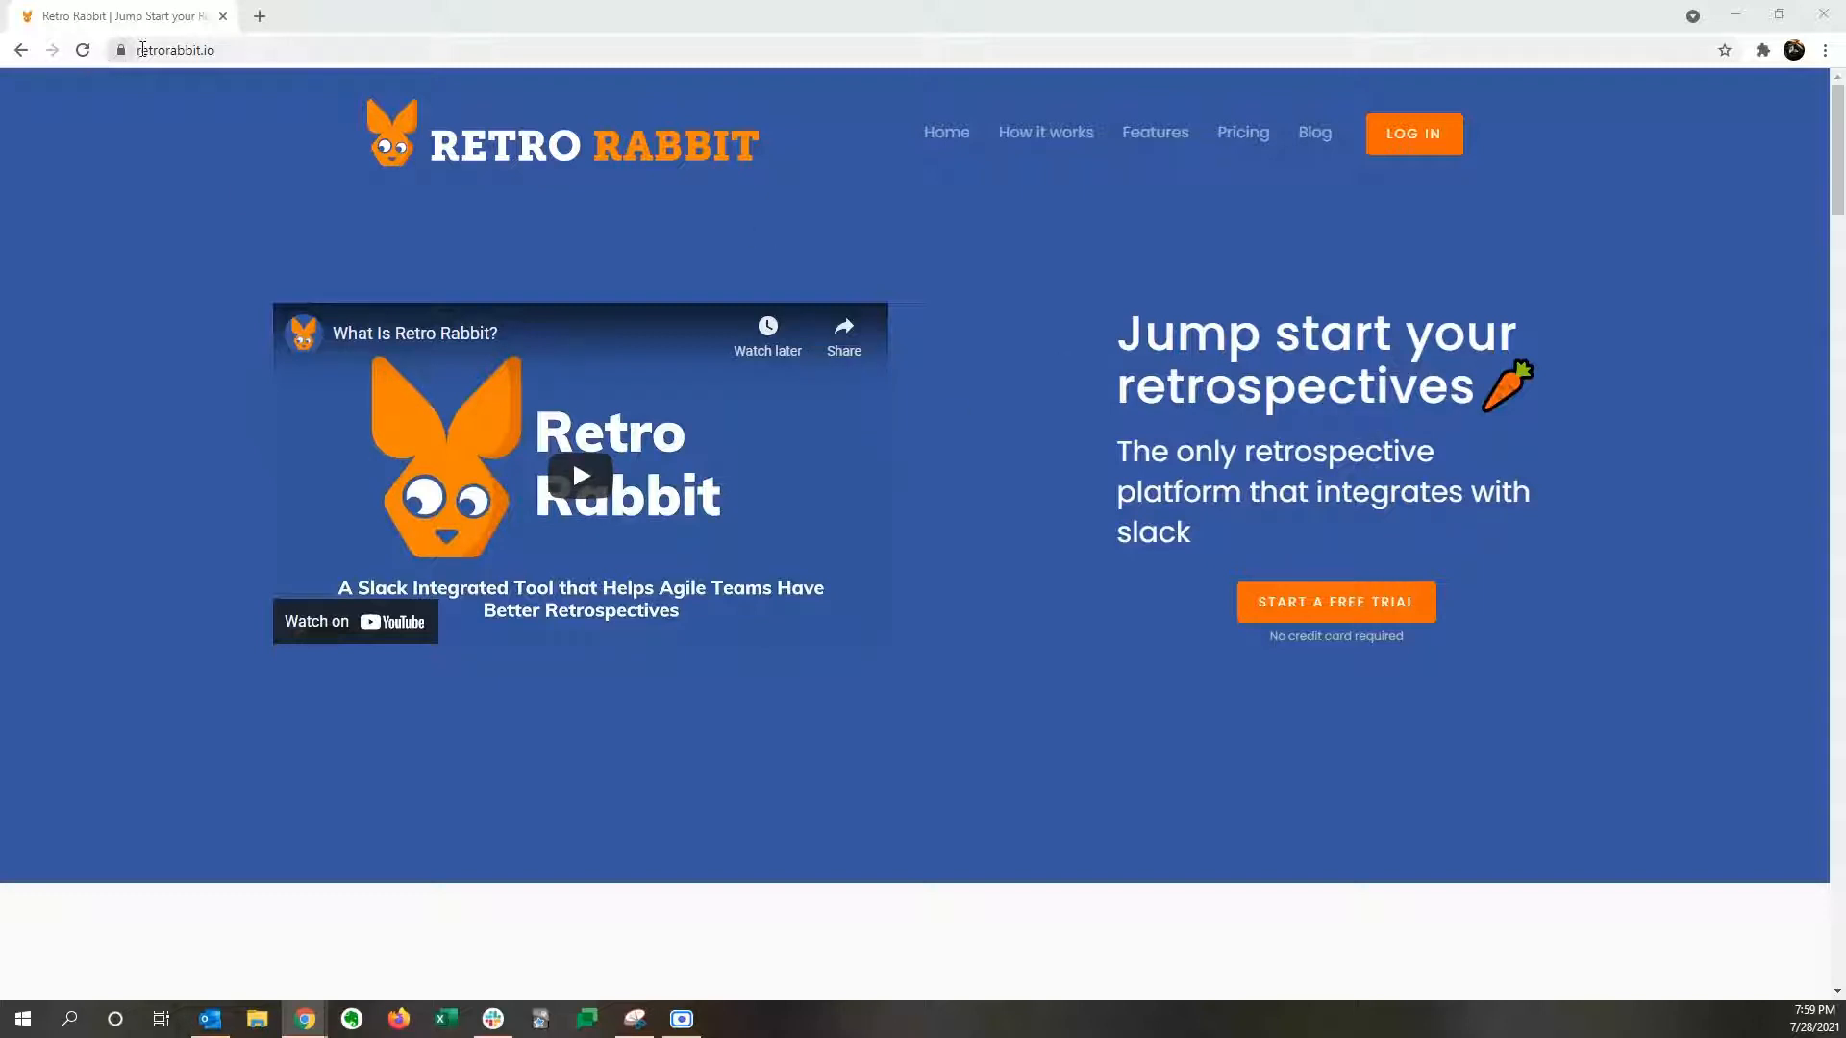
Step: Start a free trial of Retro Rabbit from its homepage
click(232, 51)
click(184, 186)
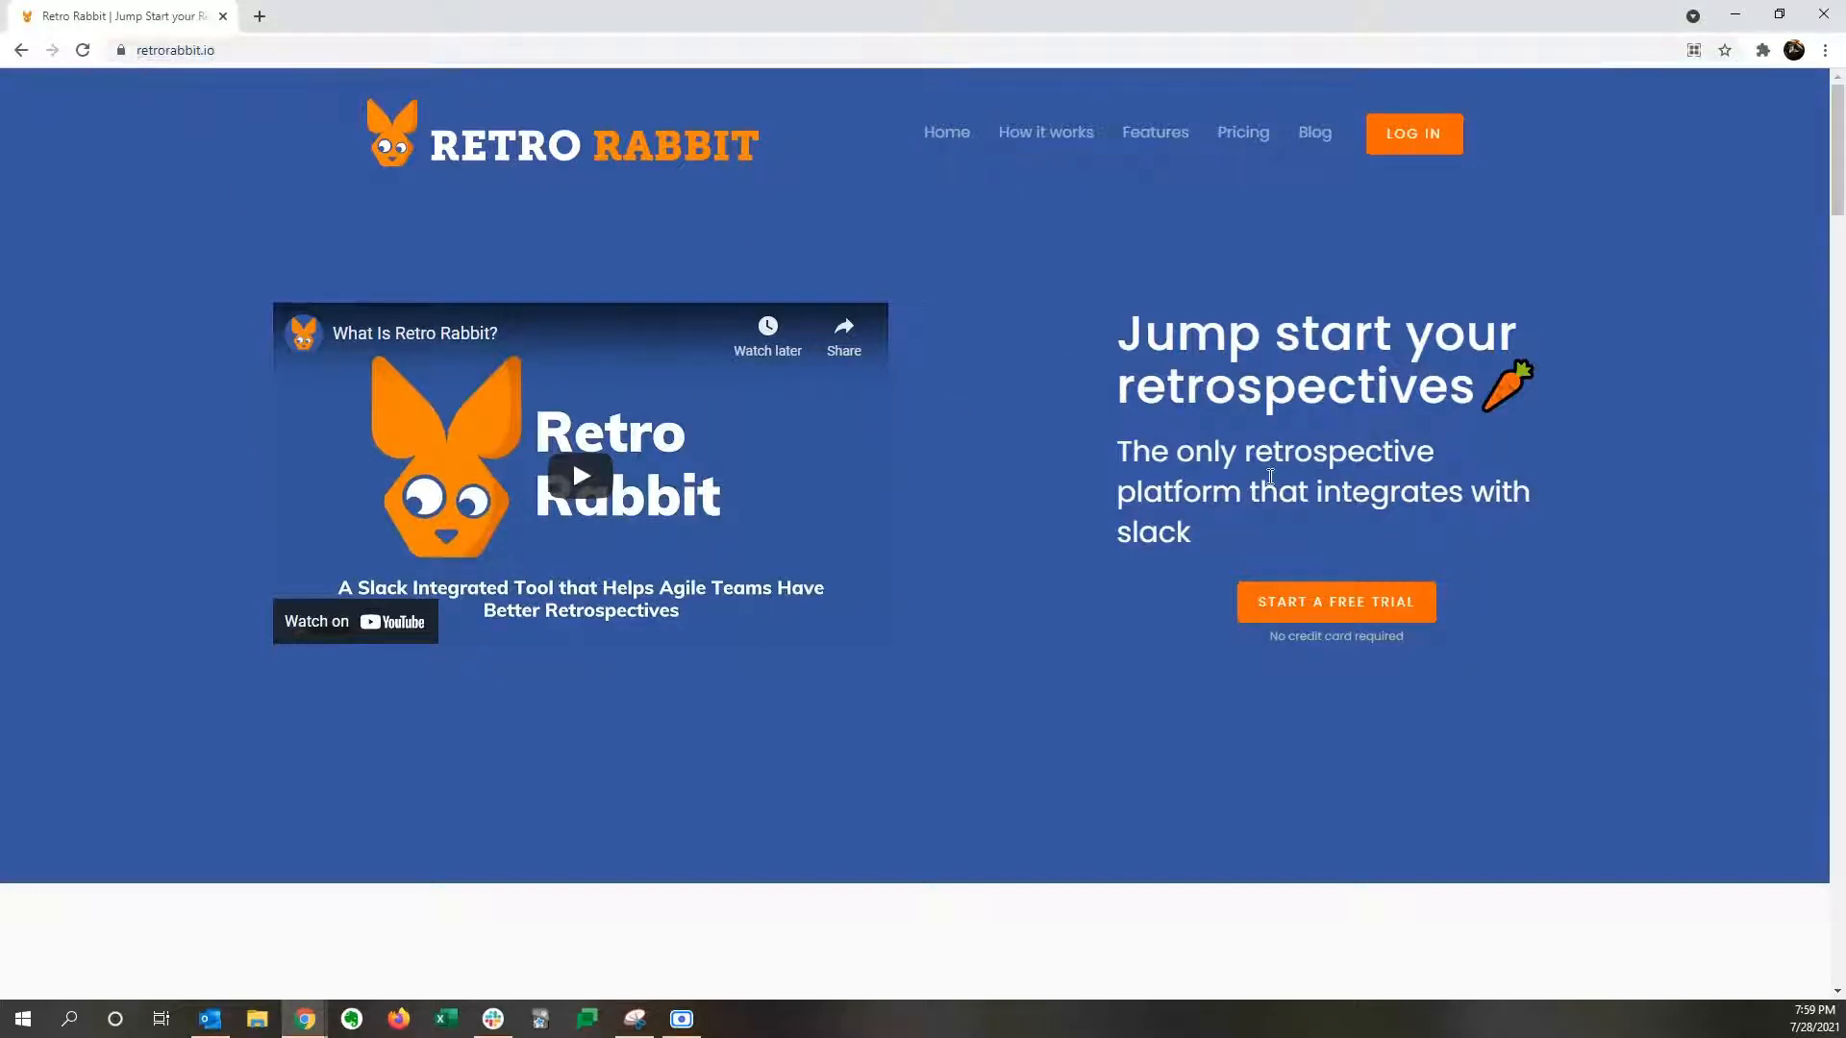
scroll(1269, 476, down, 2)
scroll(1259, 500, up, 2)
click(1415, 612)
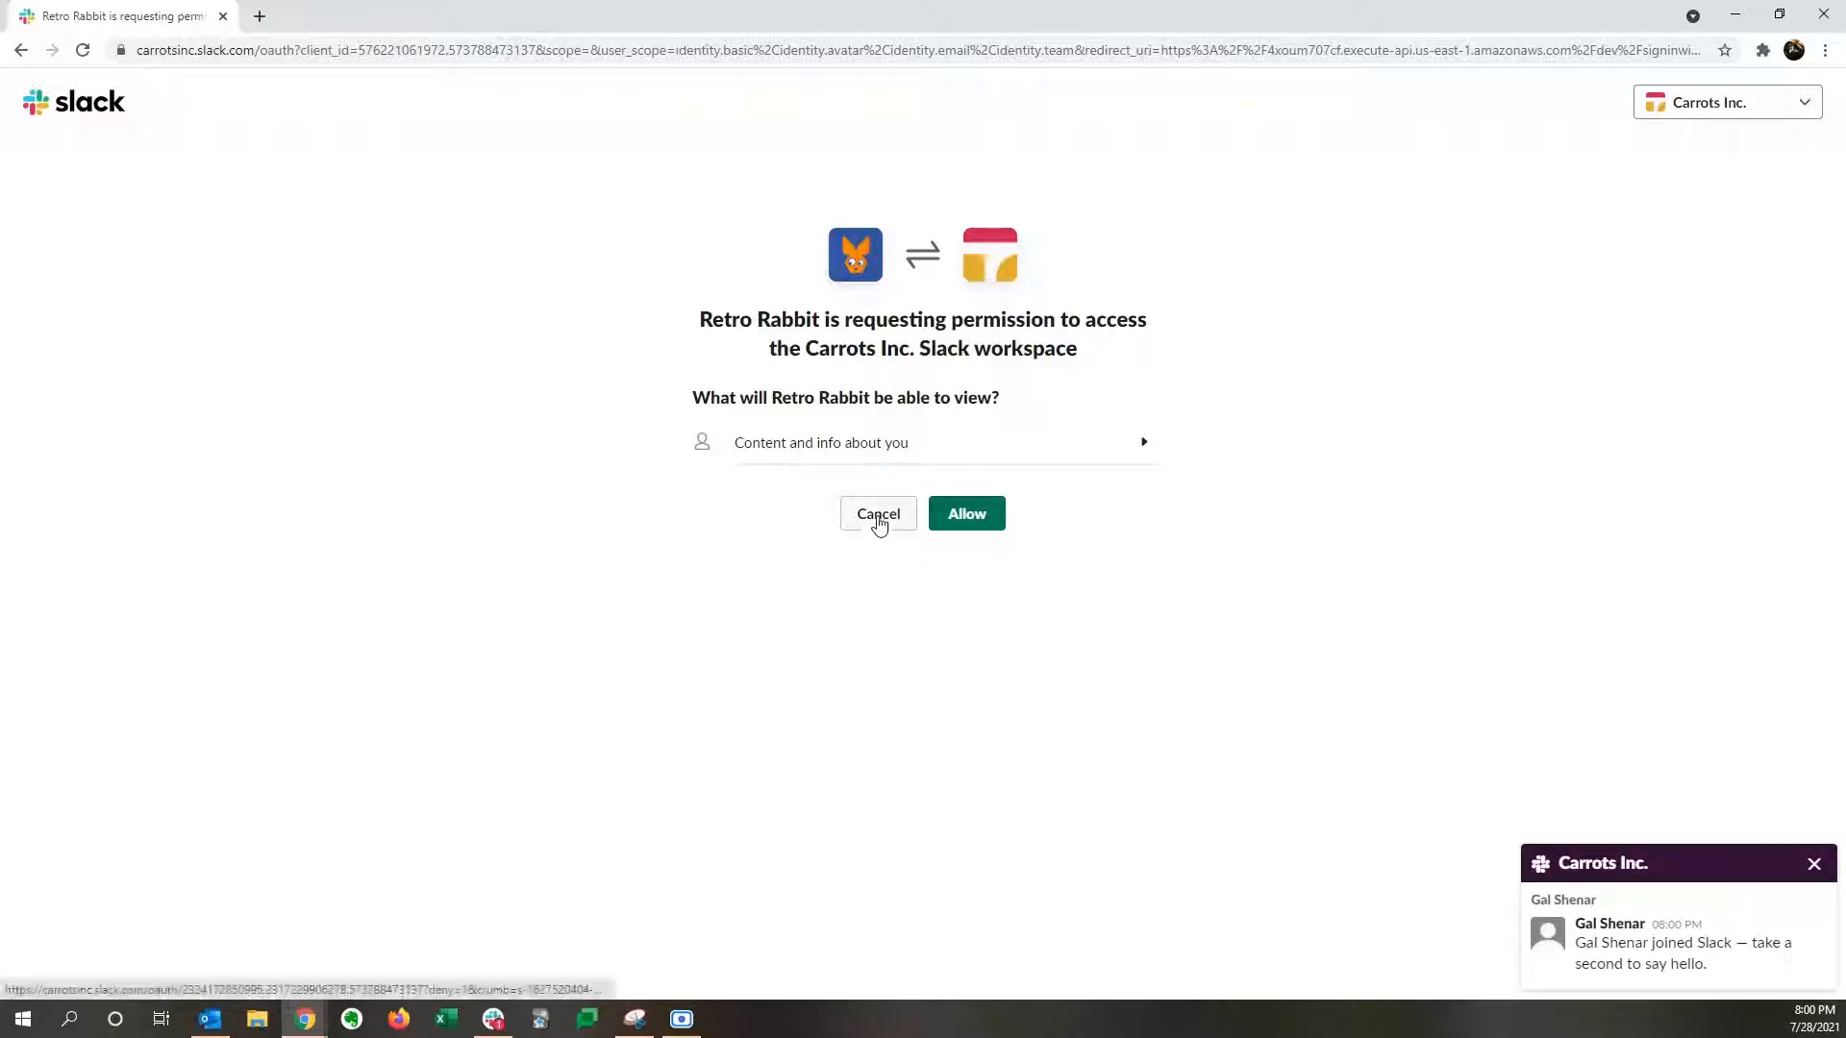
Step: Allow the Slack sign-in for Carrots Inc., add Retro Rabbit to Slack and grant it the requested workspace permissions
click(967, 519)
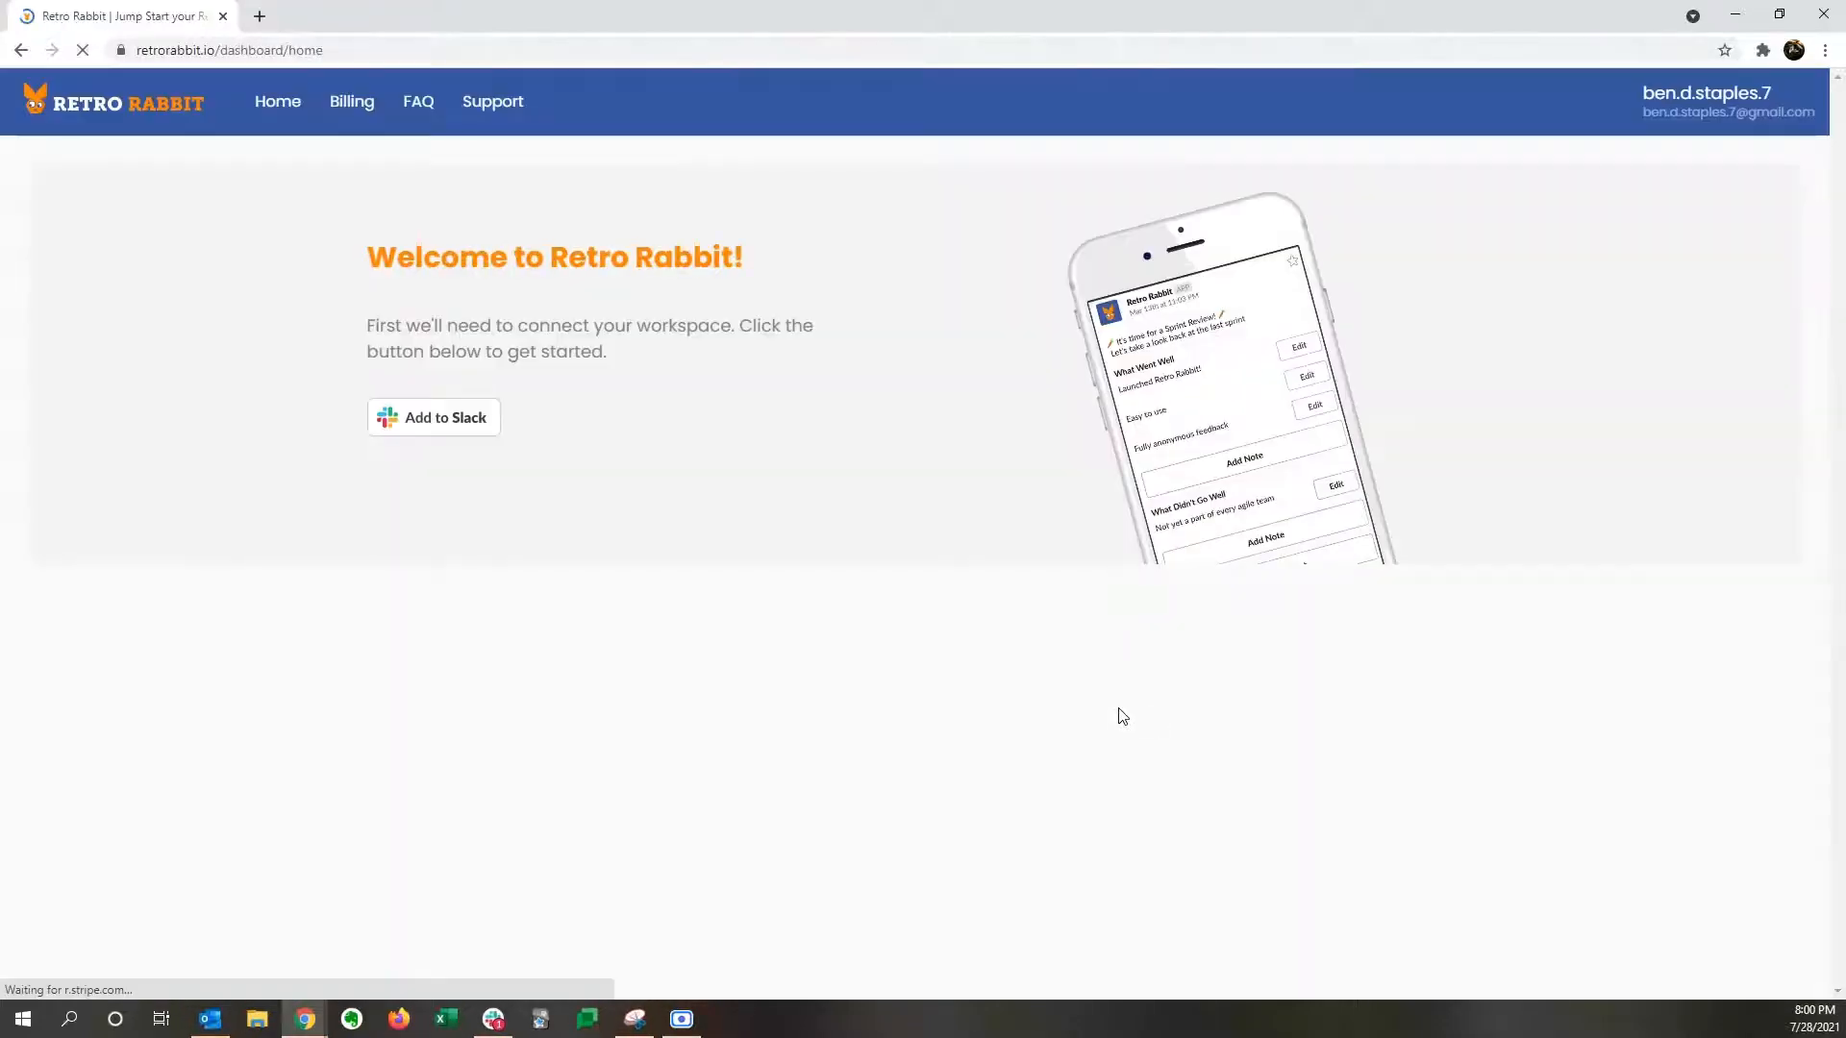
click(472, 423)
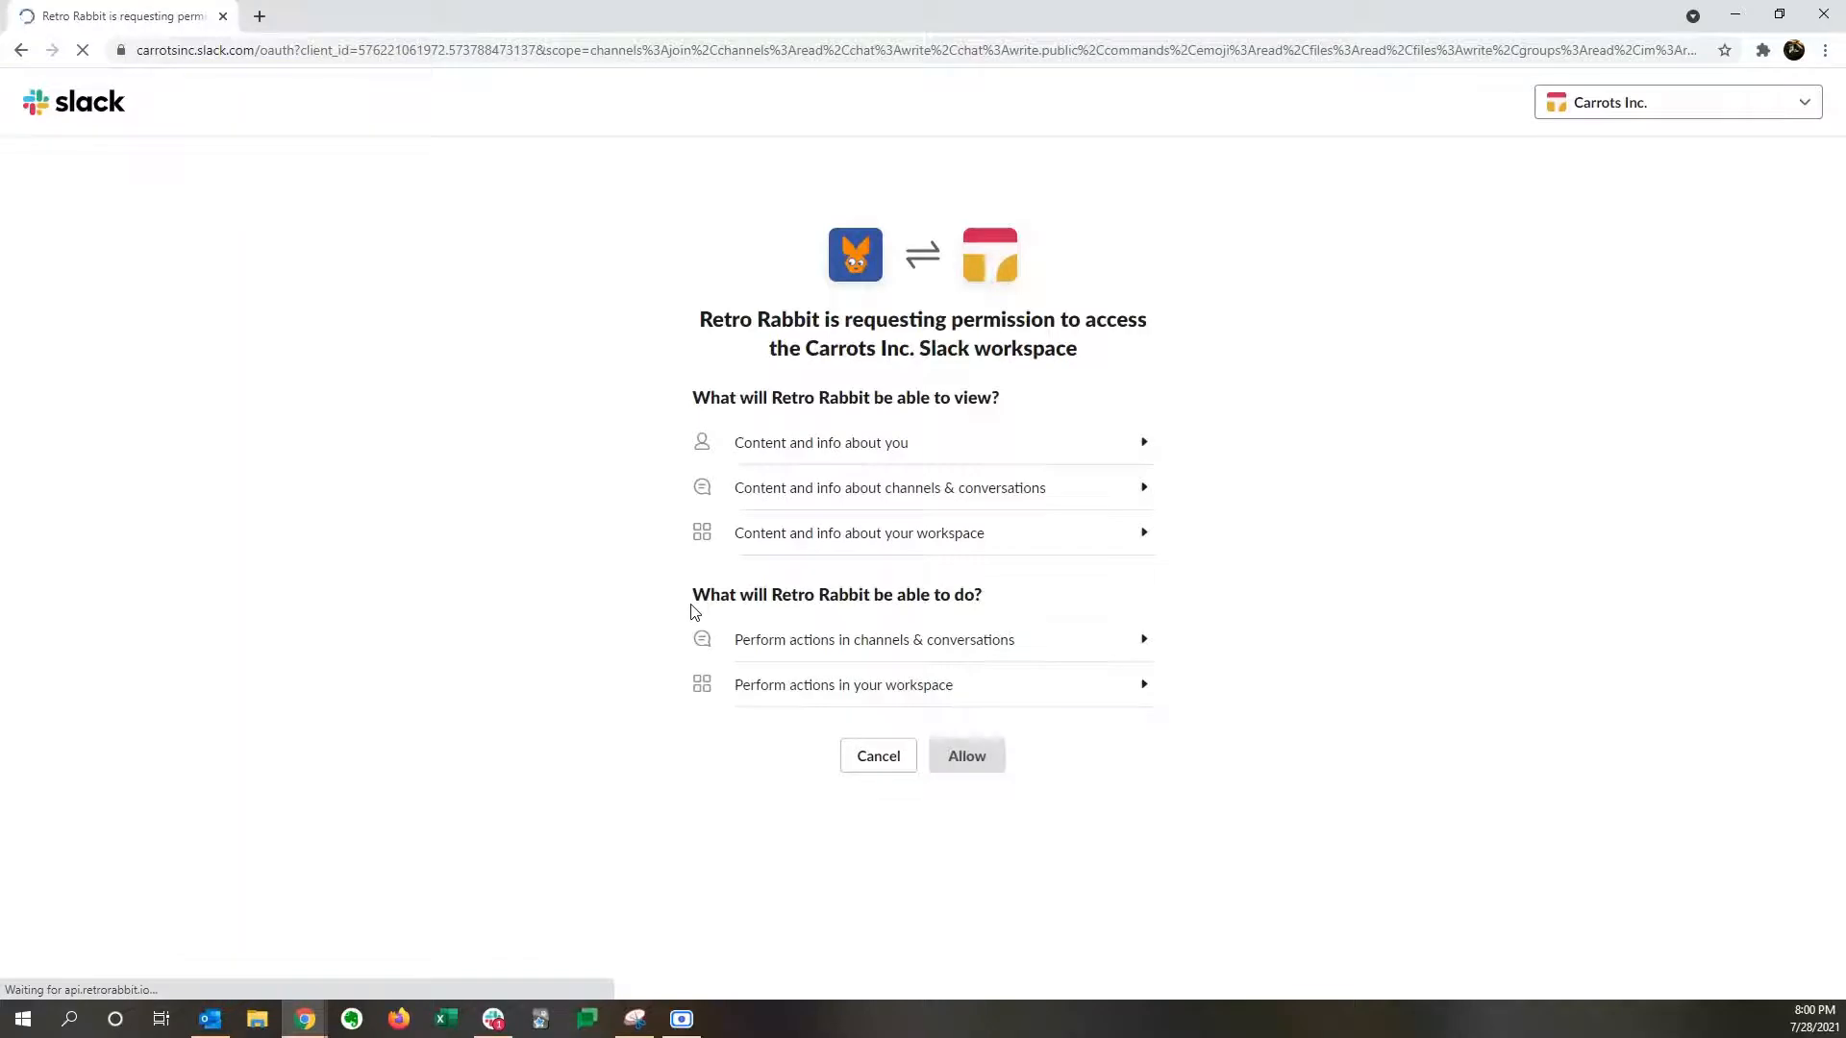
click(987, 761)
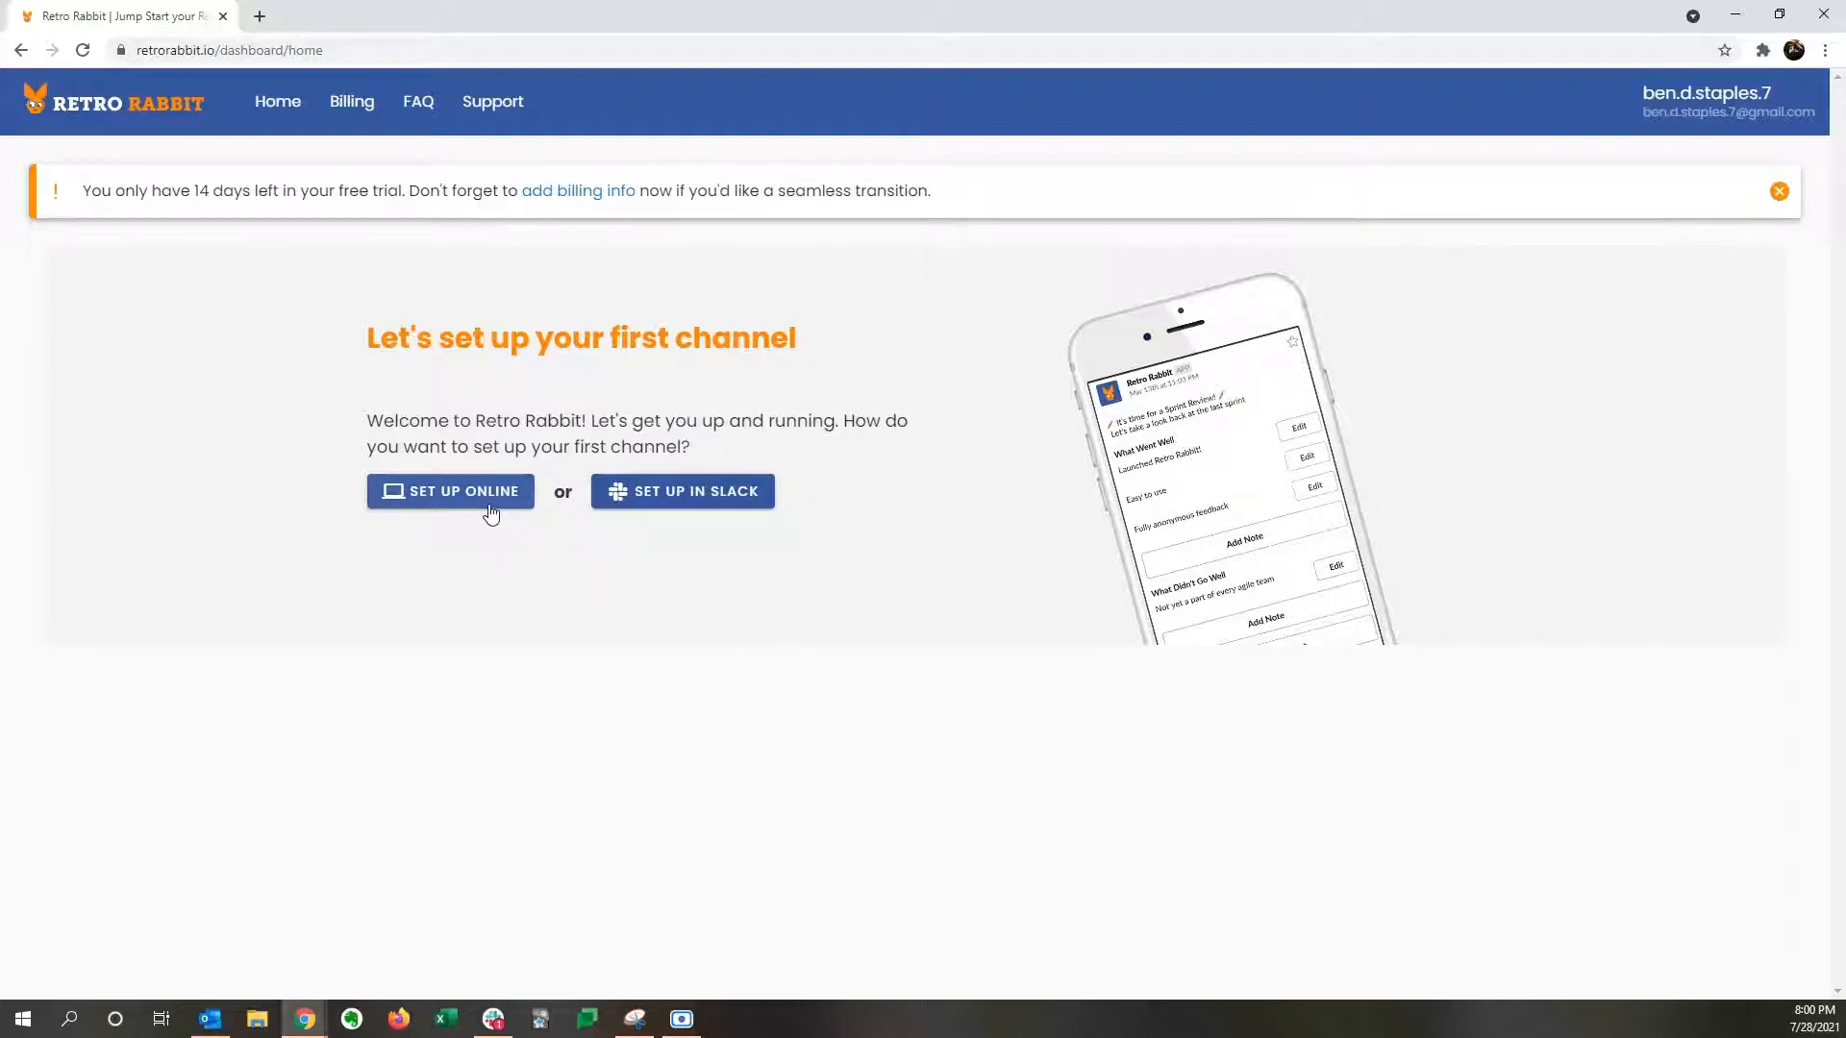
Step: Set up the first channel online, choosing the public channel #scrum-team-1 for the team's retros
click(491, 514)
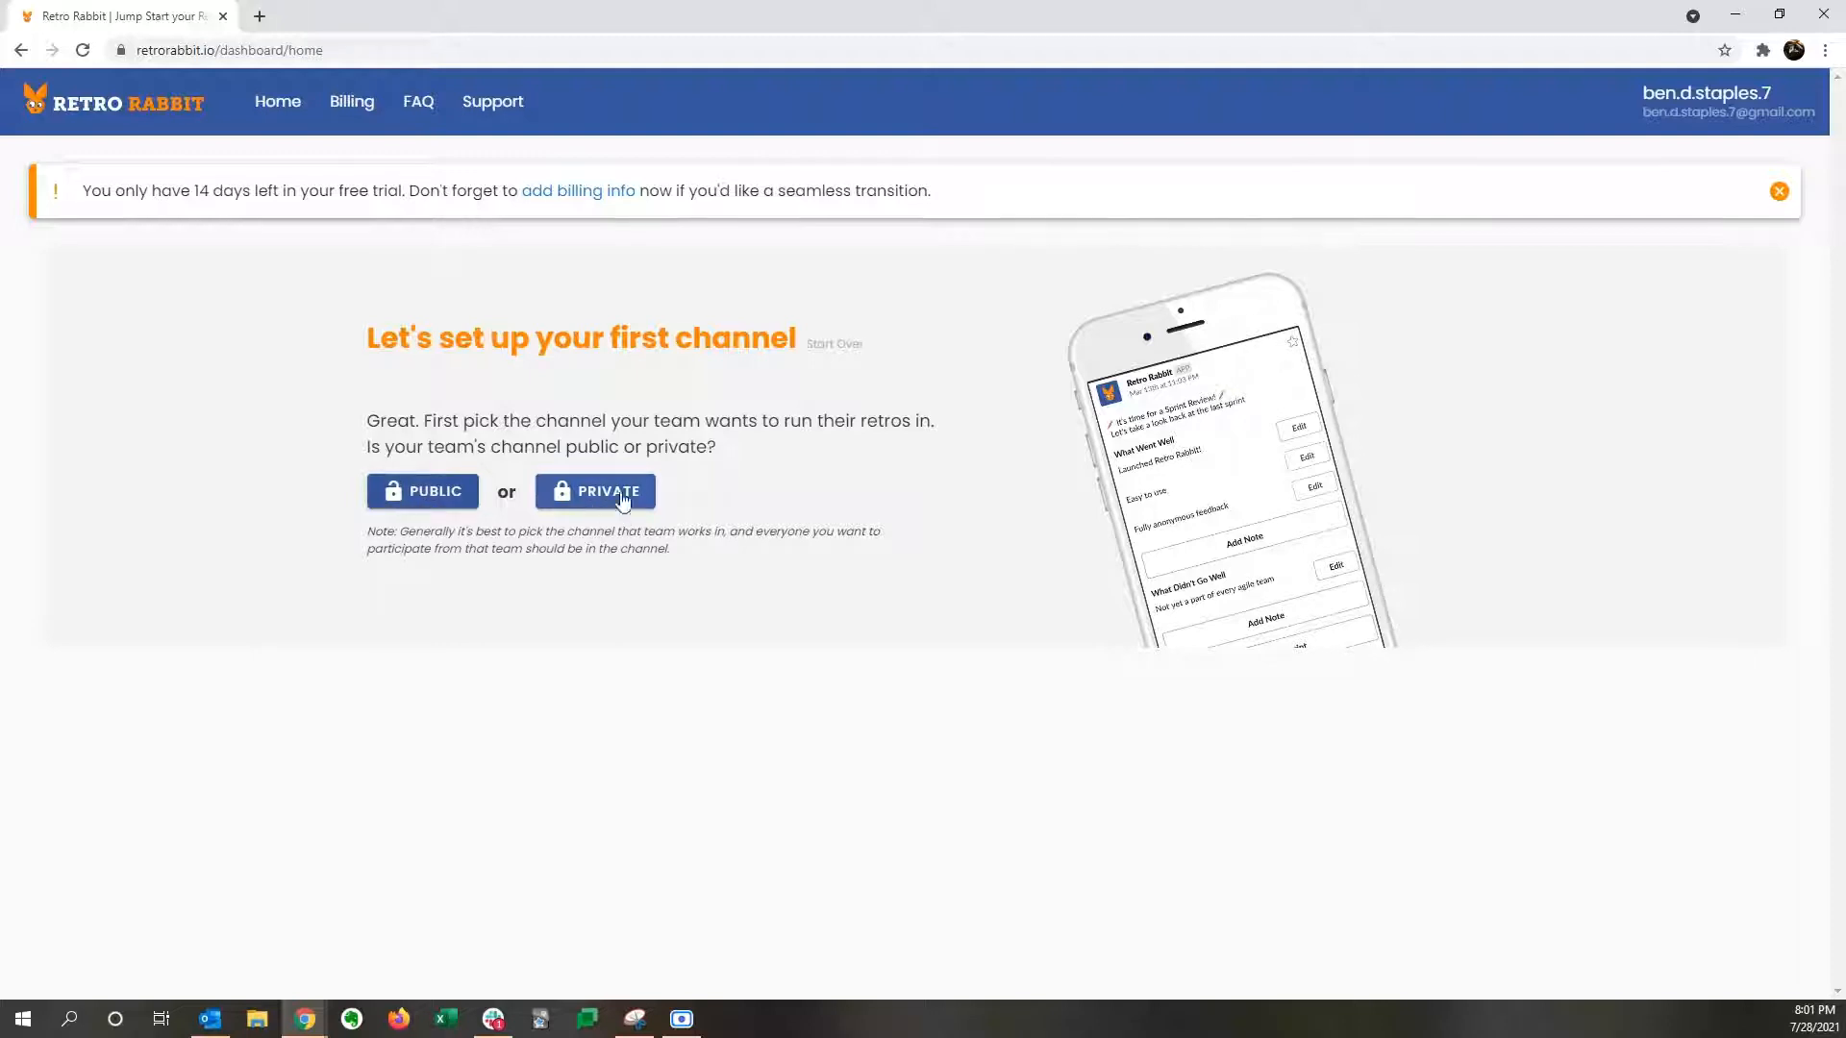
click(429, 504)
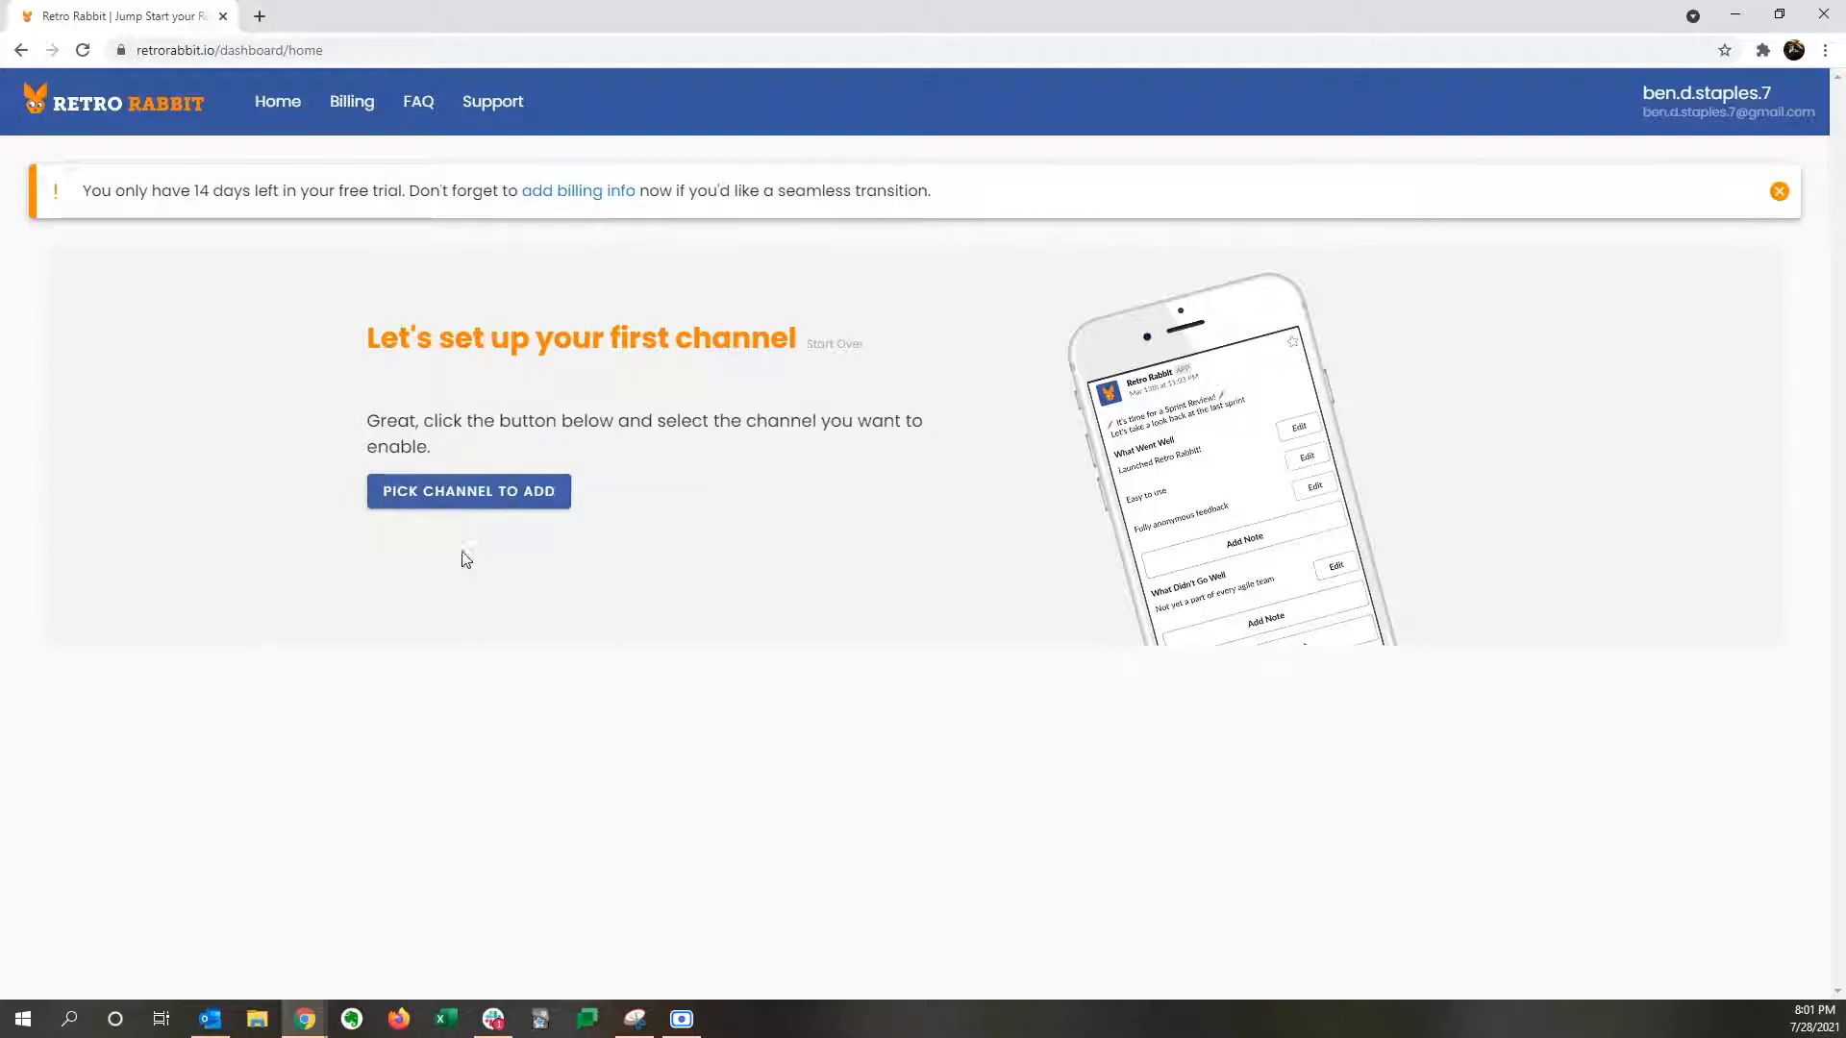
click(540, 497)
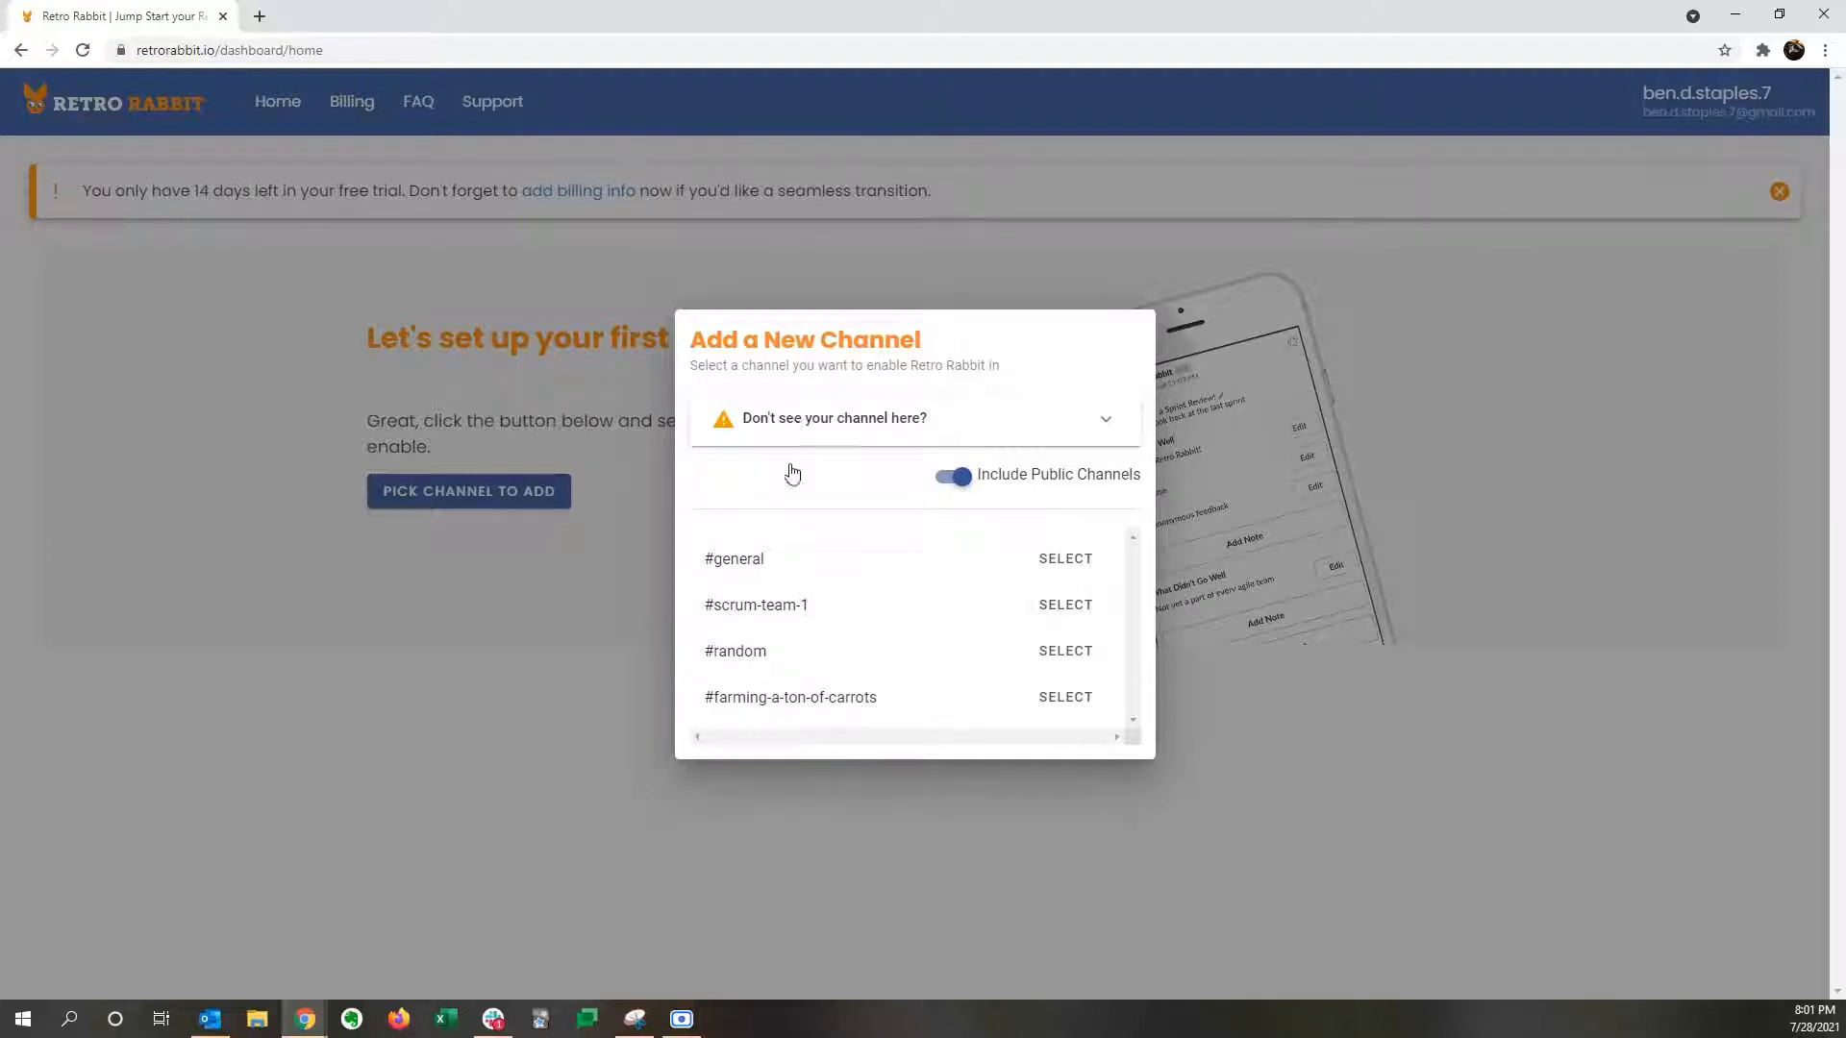
click(1067, 615)
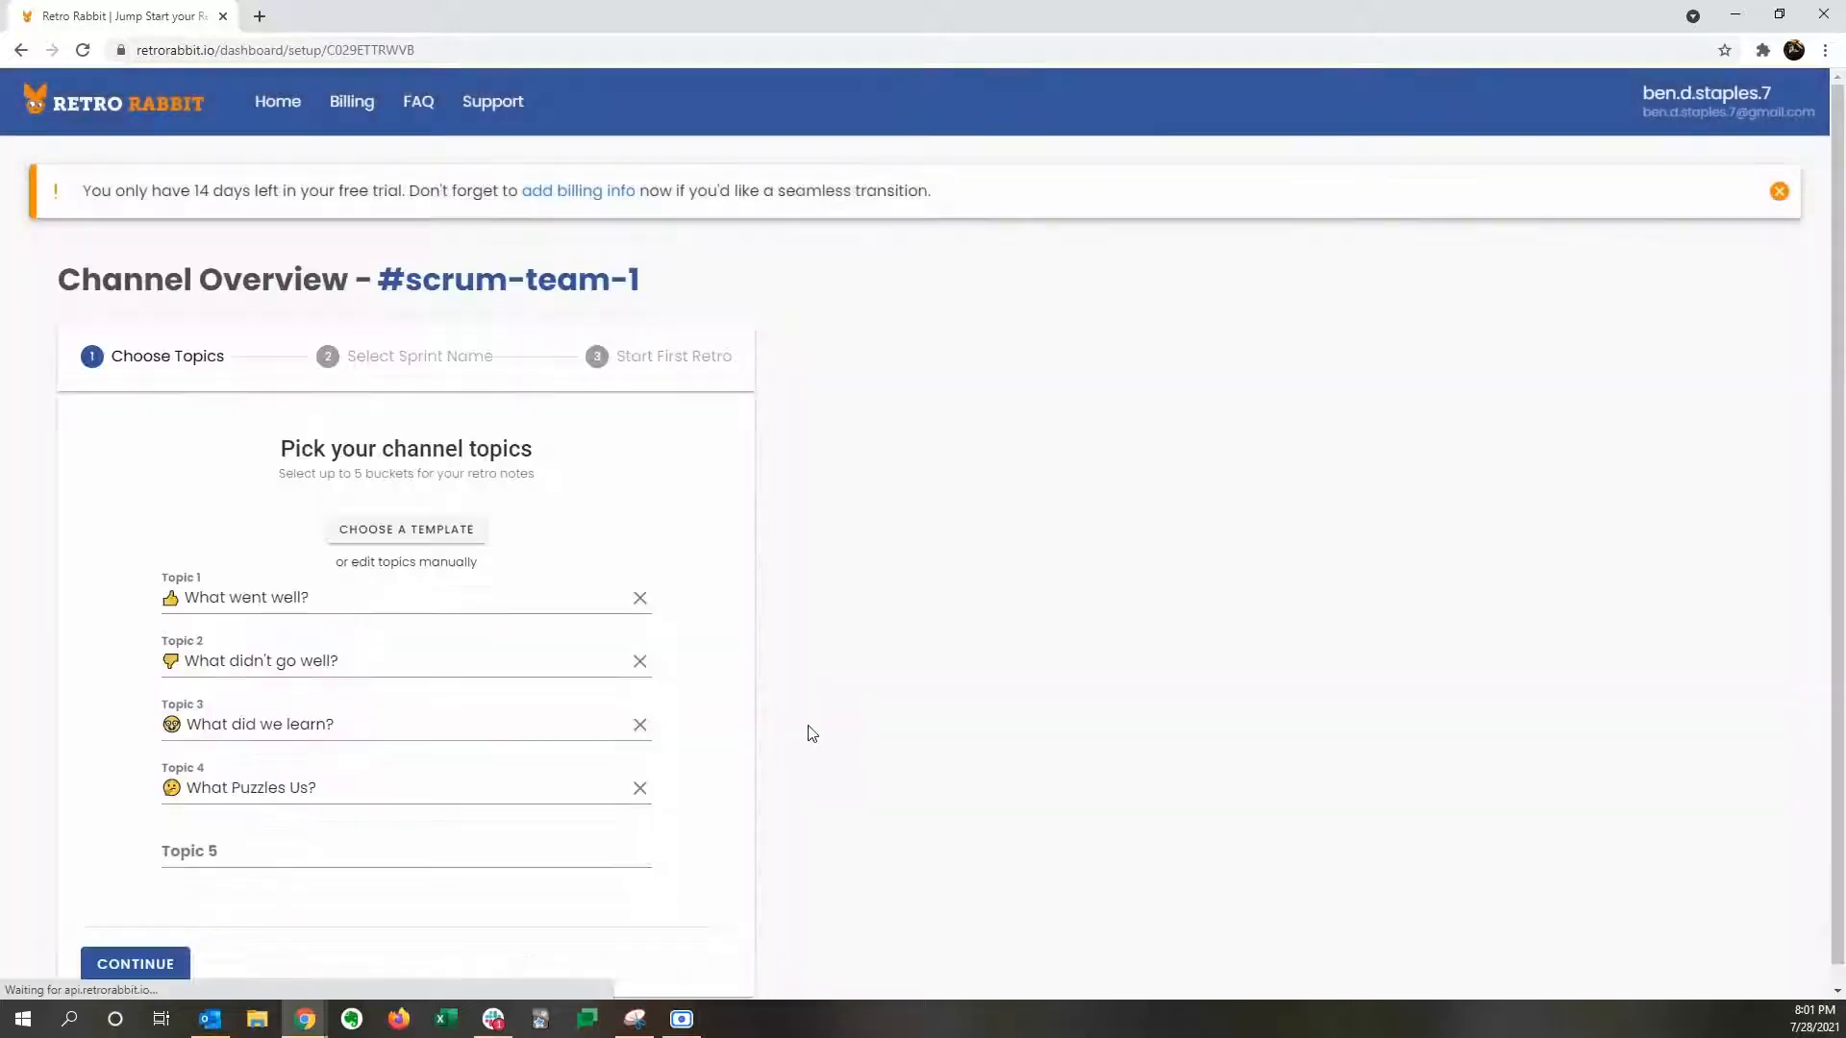
scroll(795, 755, down, 1)
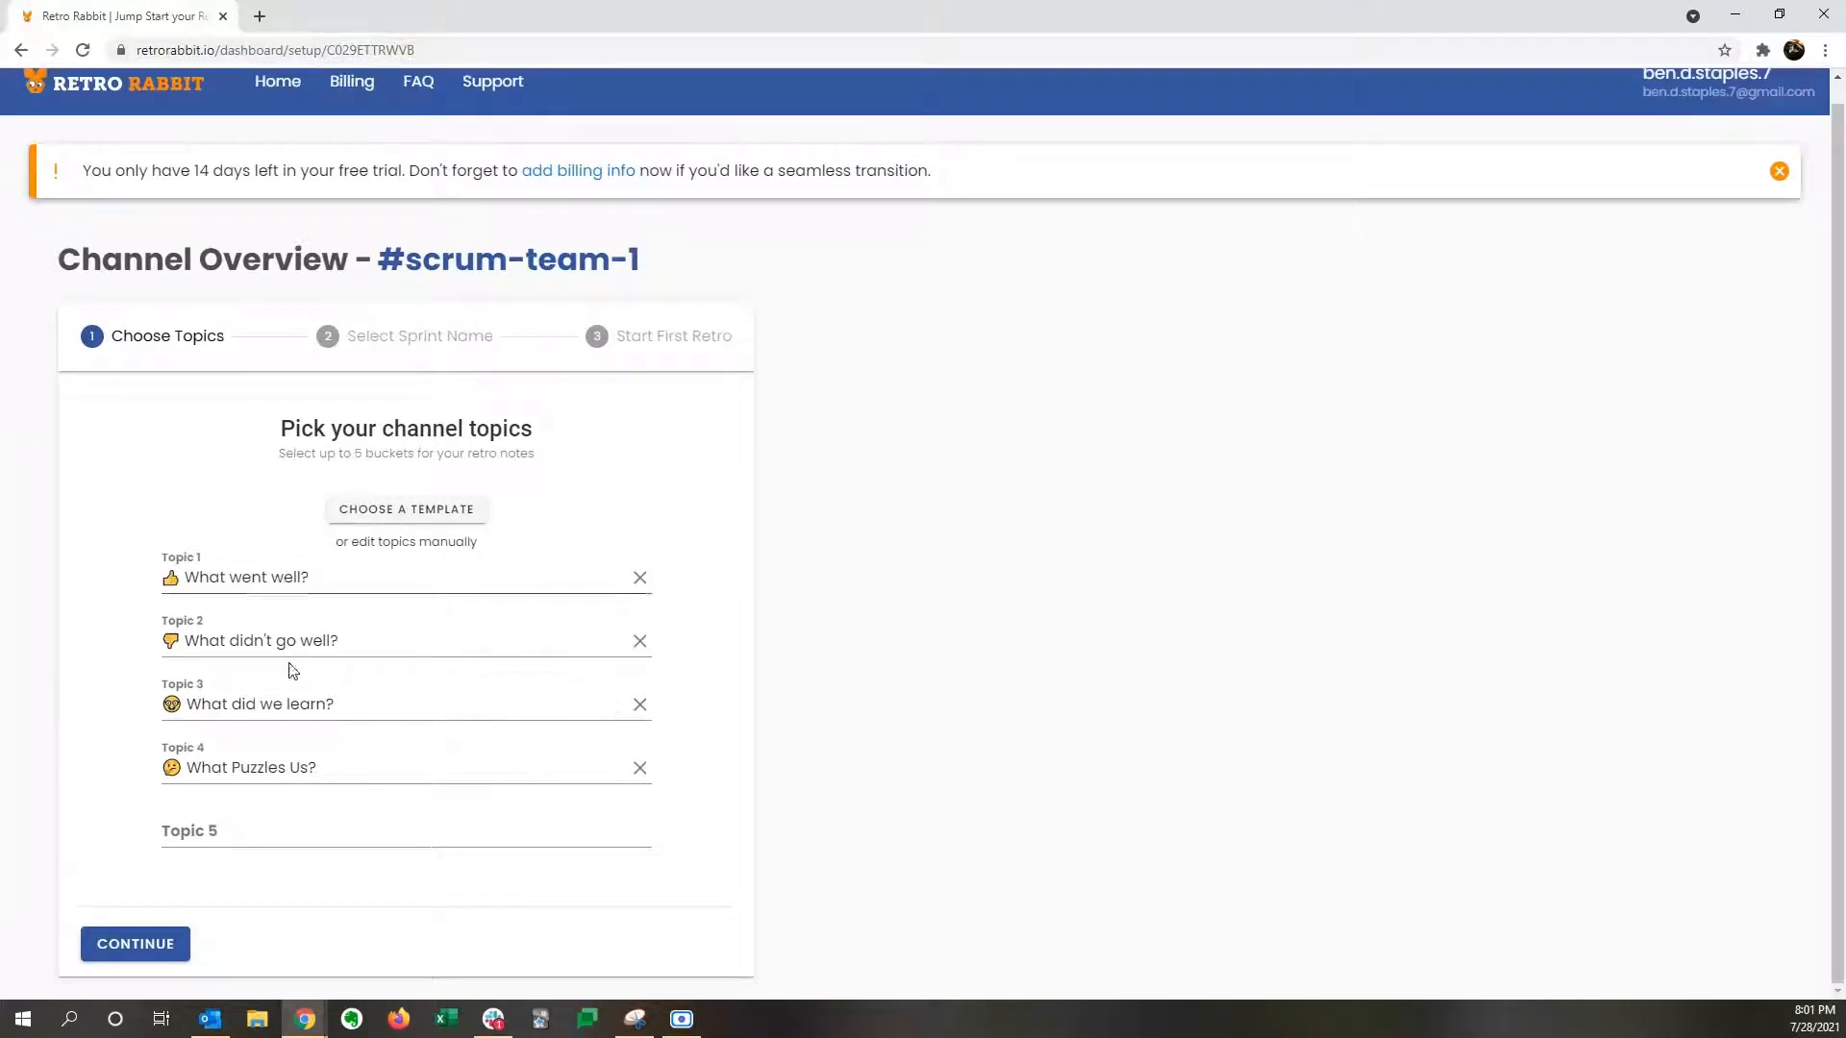
click(362, 516)
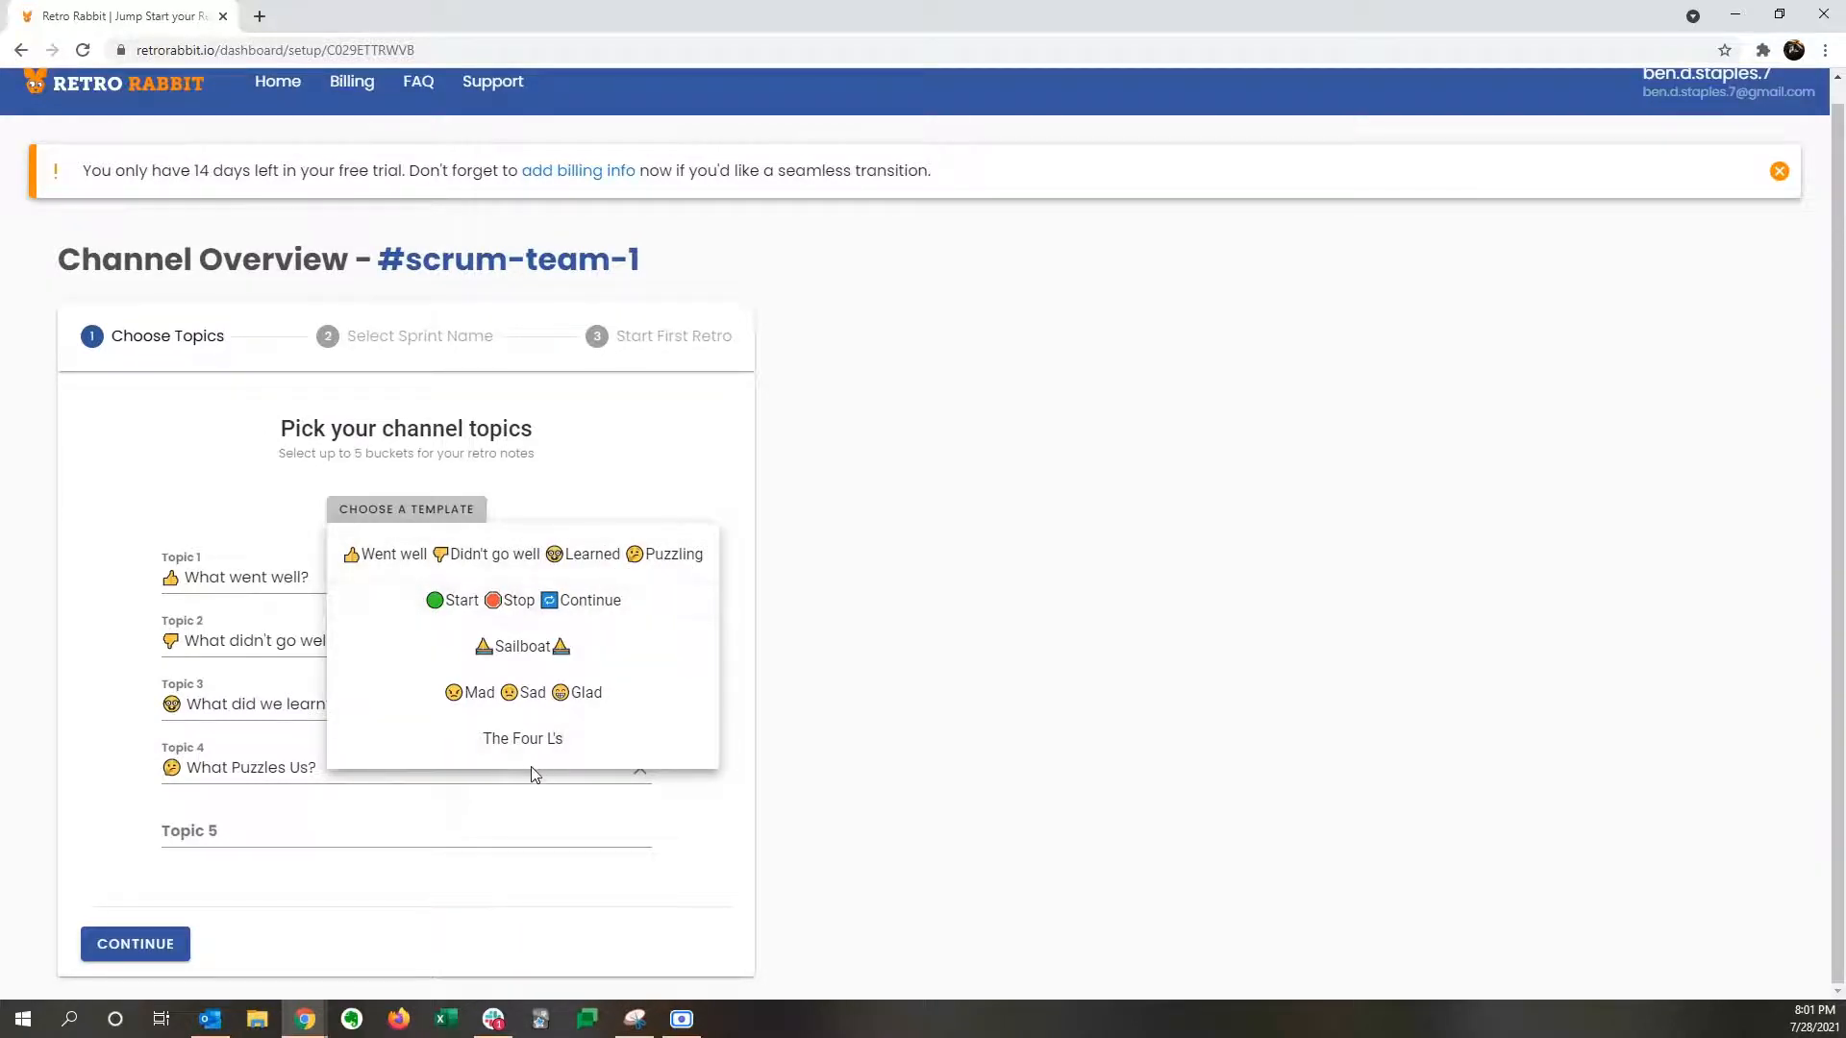
click(280, 577)
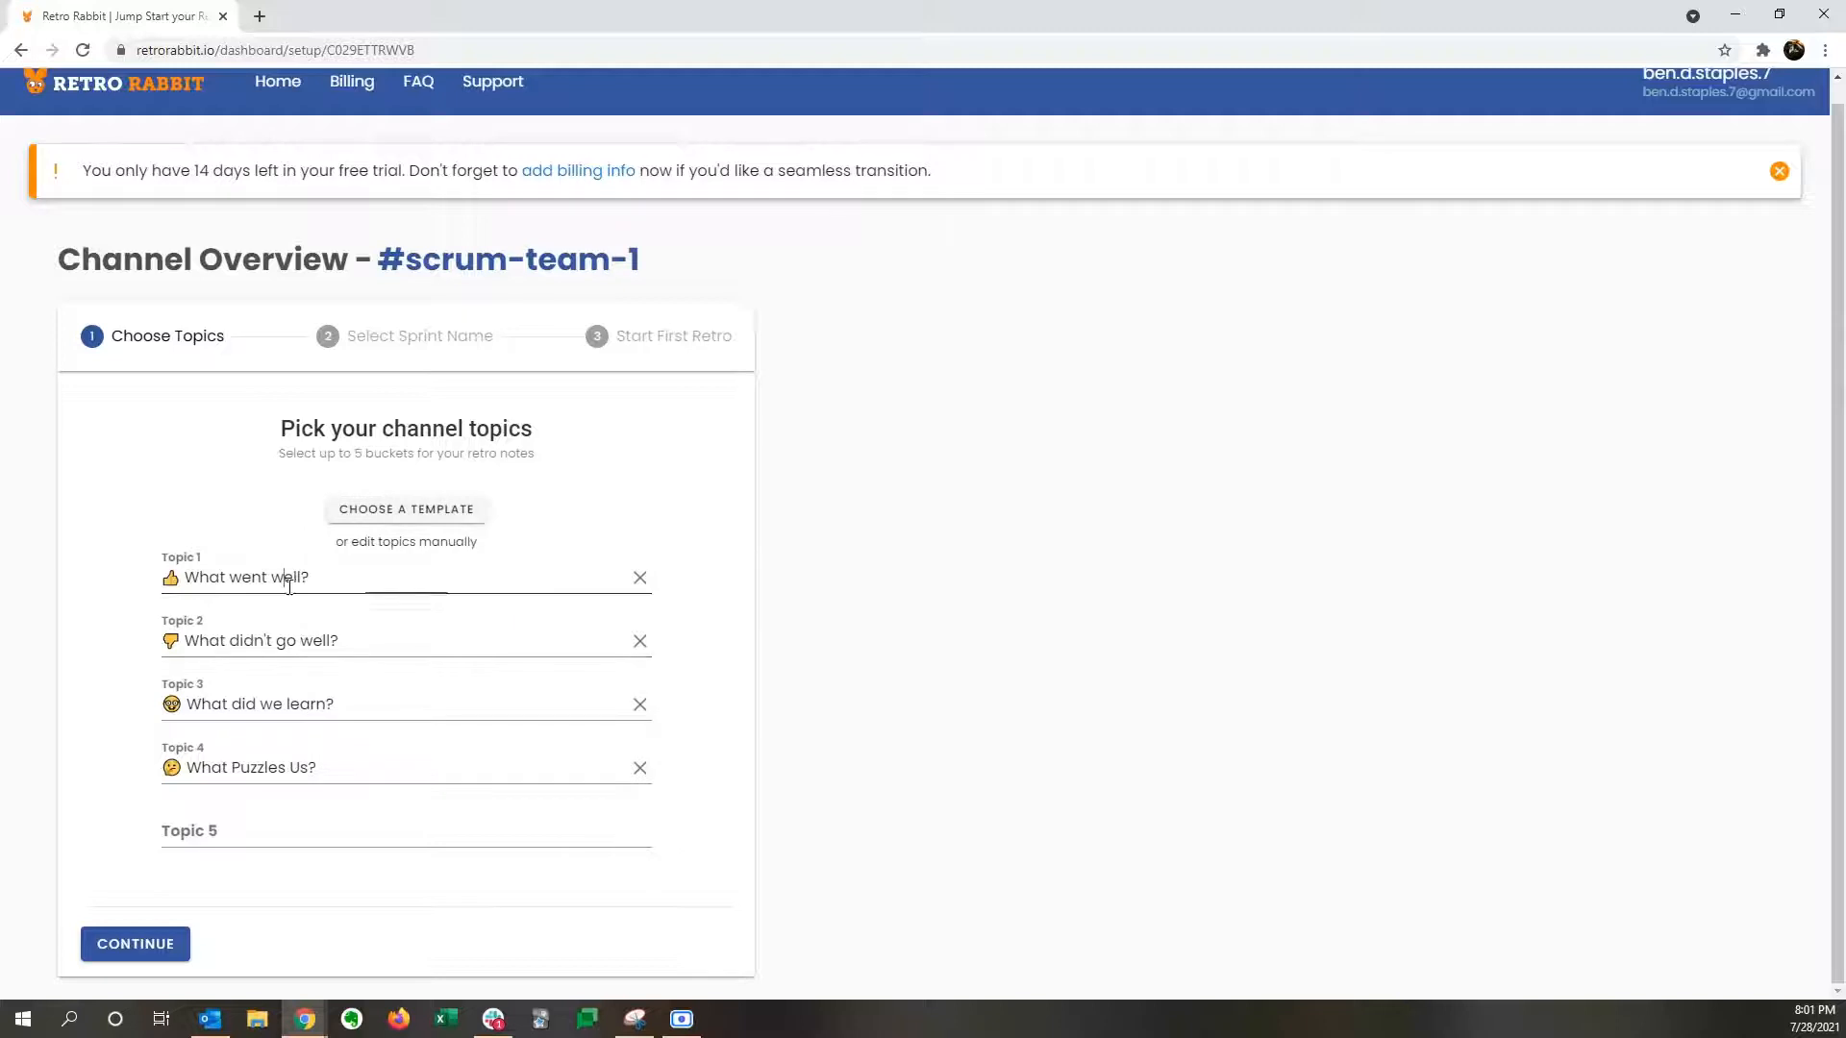
click(389, 707)
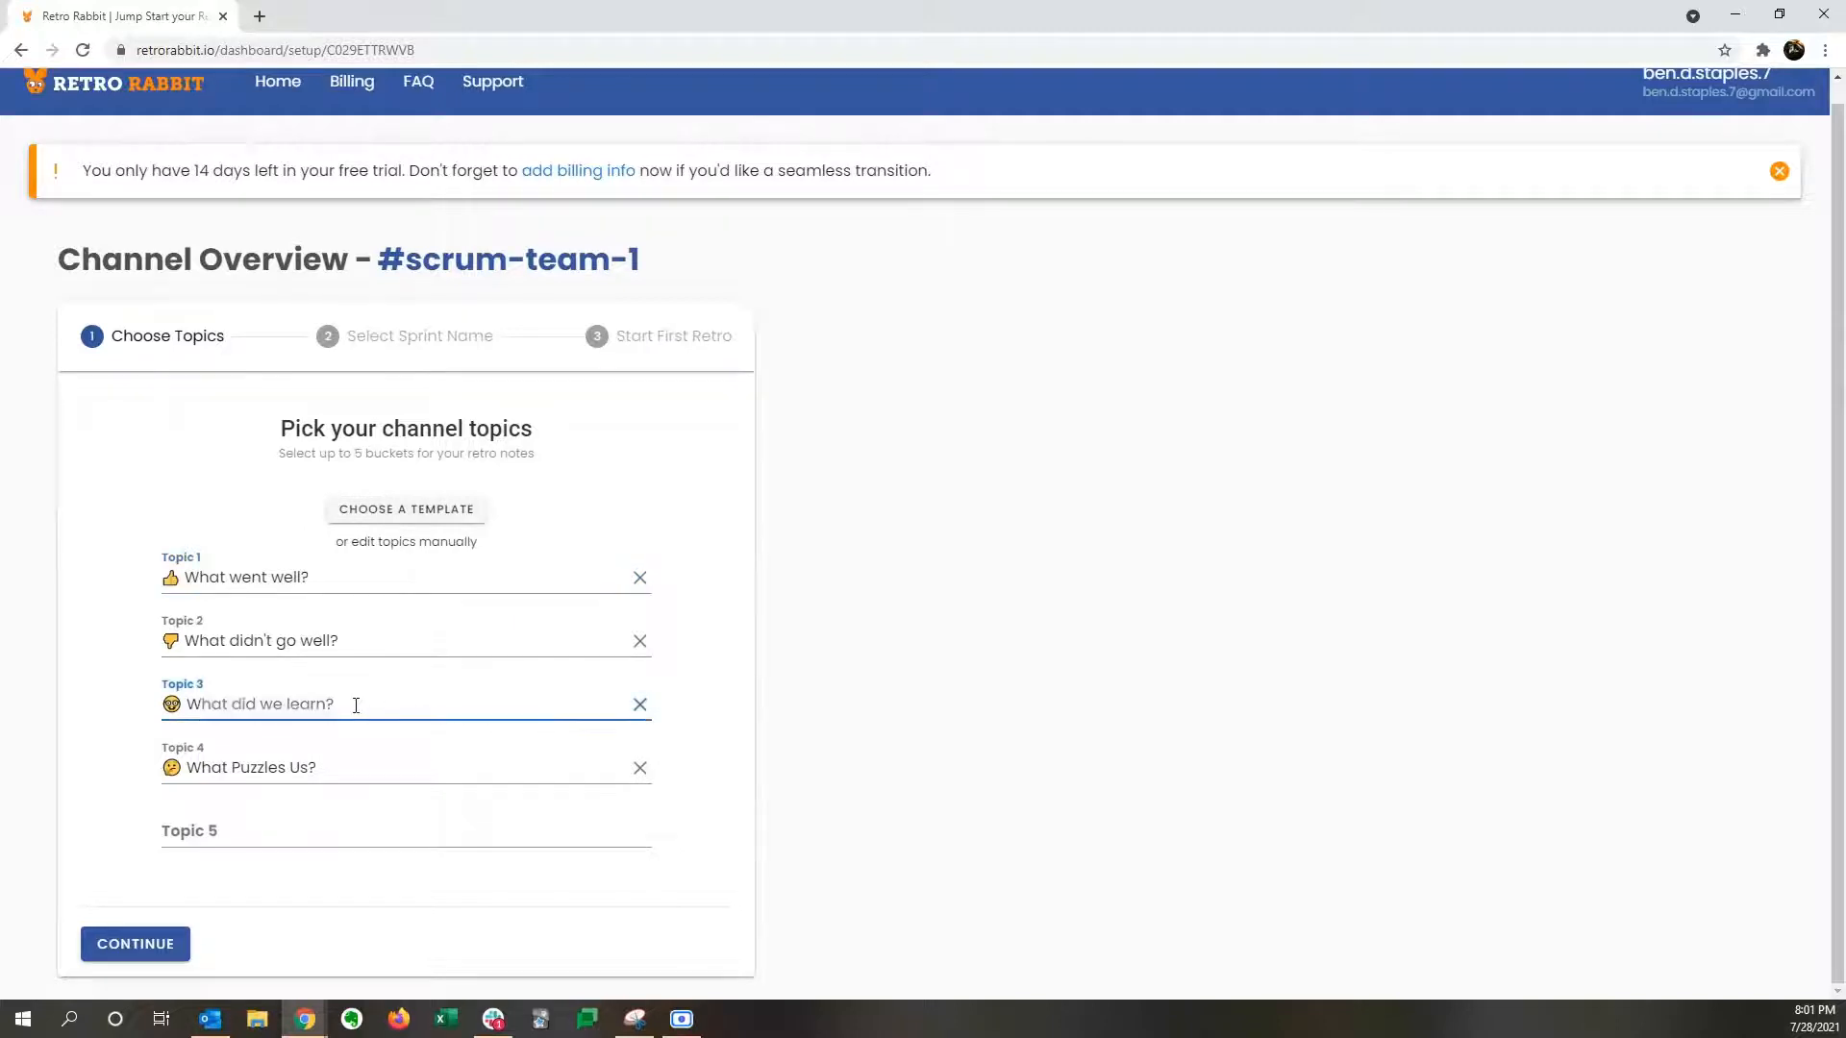
text(Wtrgtr)
key(ctrl+z)
click(569, 499)
Step: Accept the four default retro topics and keep Sprint #1 as the sprint name for #scrum-team-1
click(146, 946)
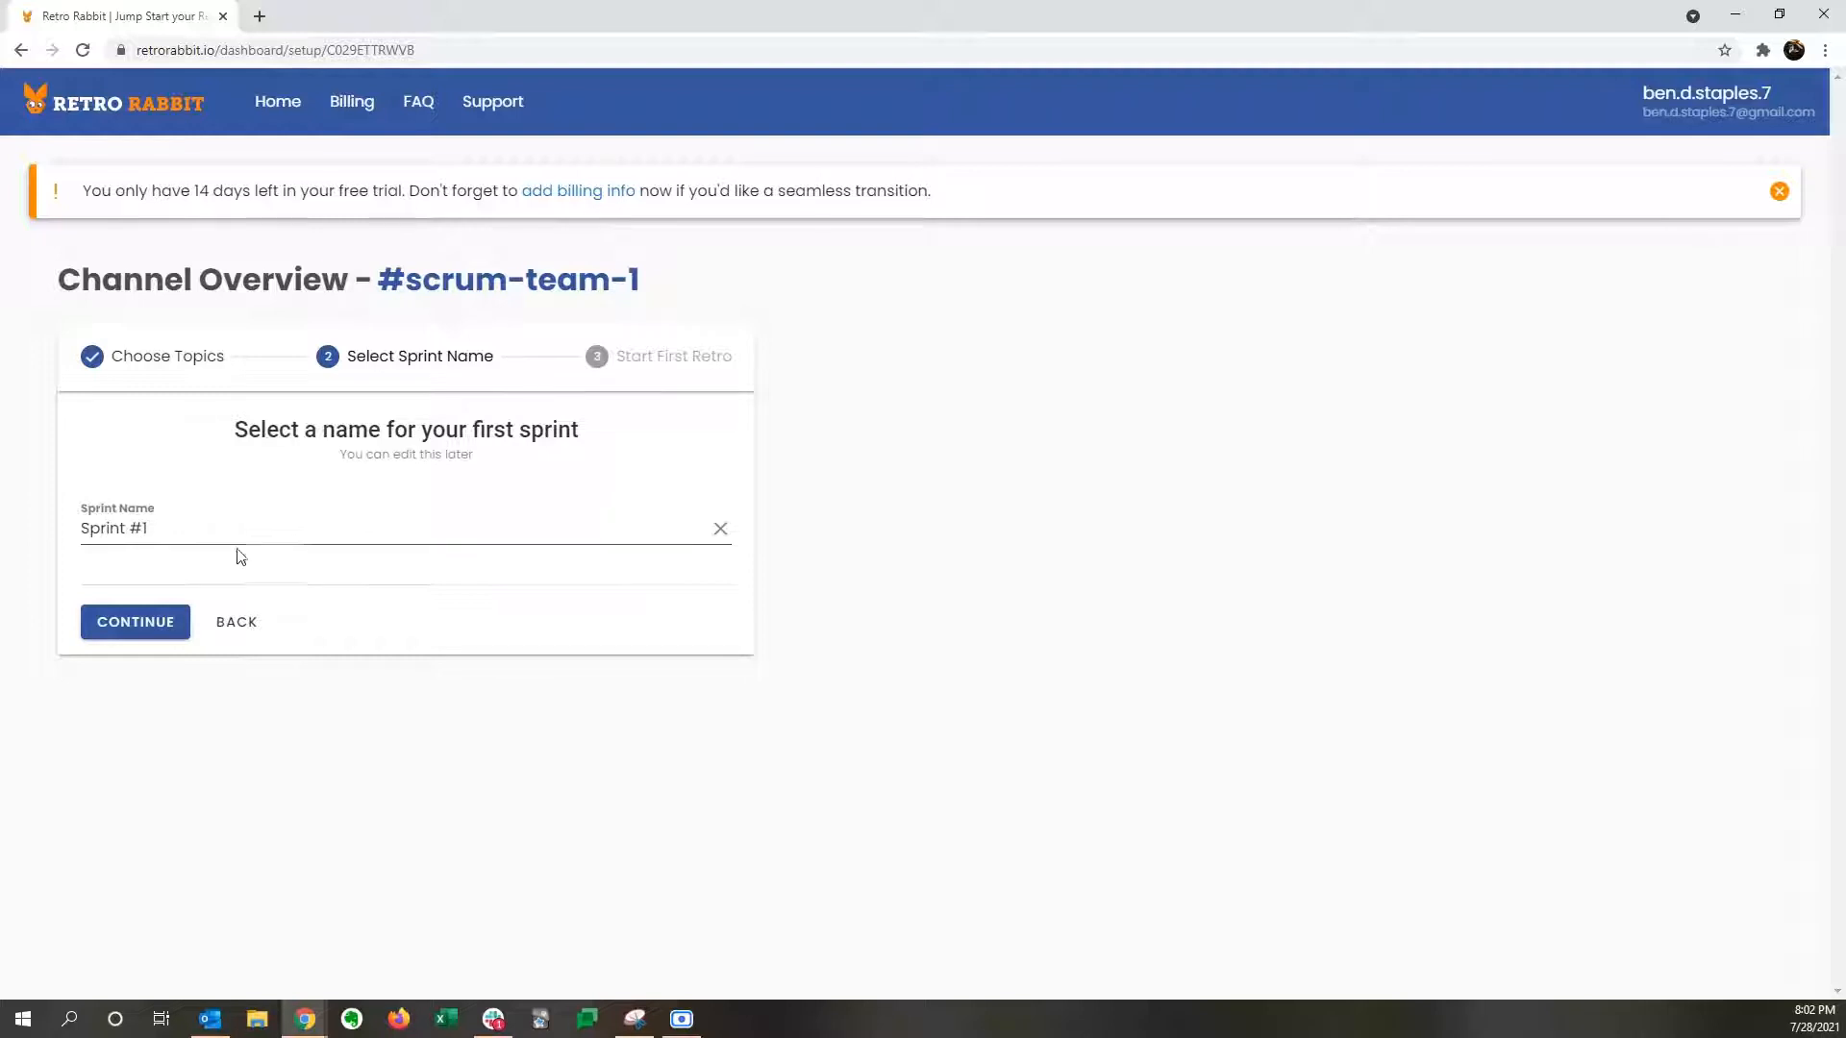
click(169, 622)
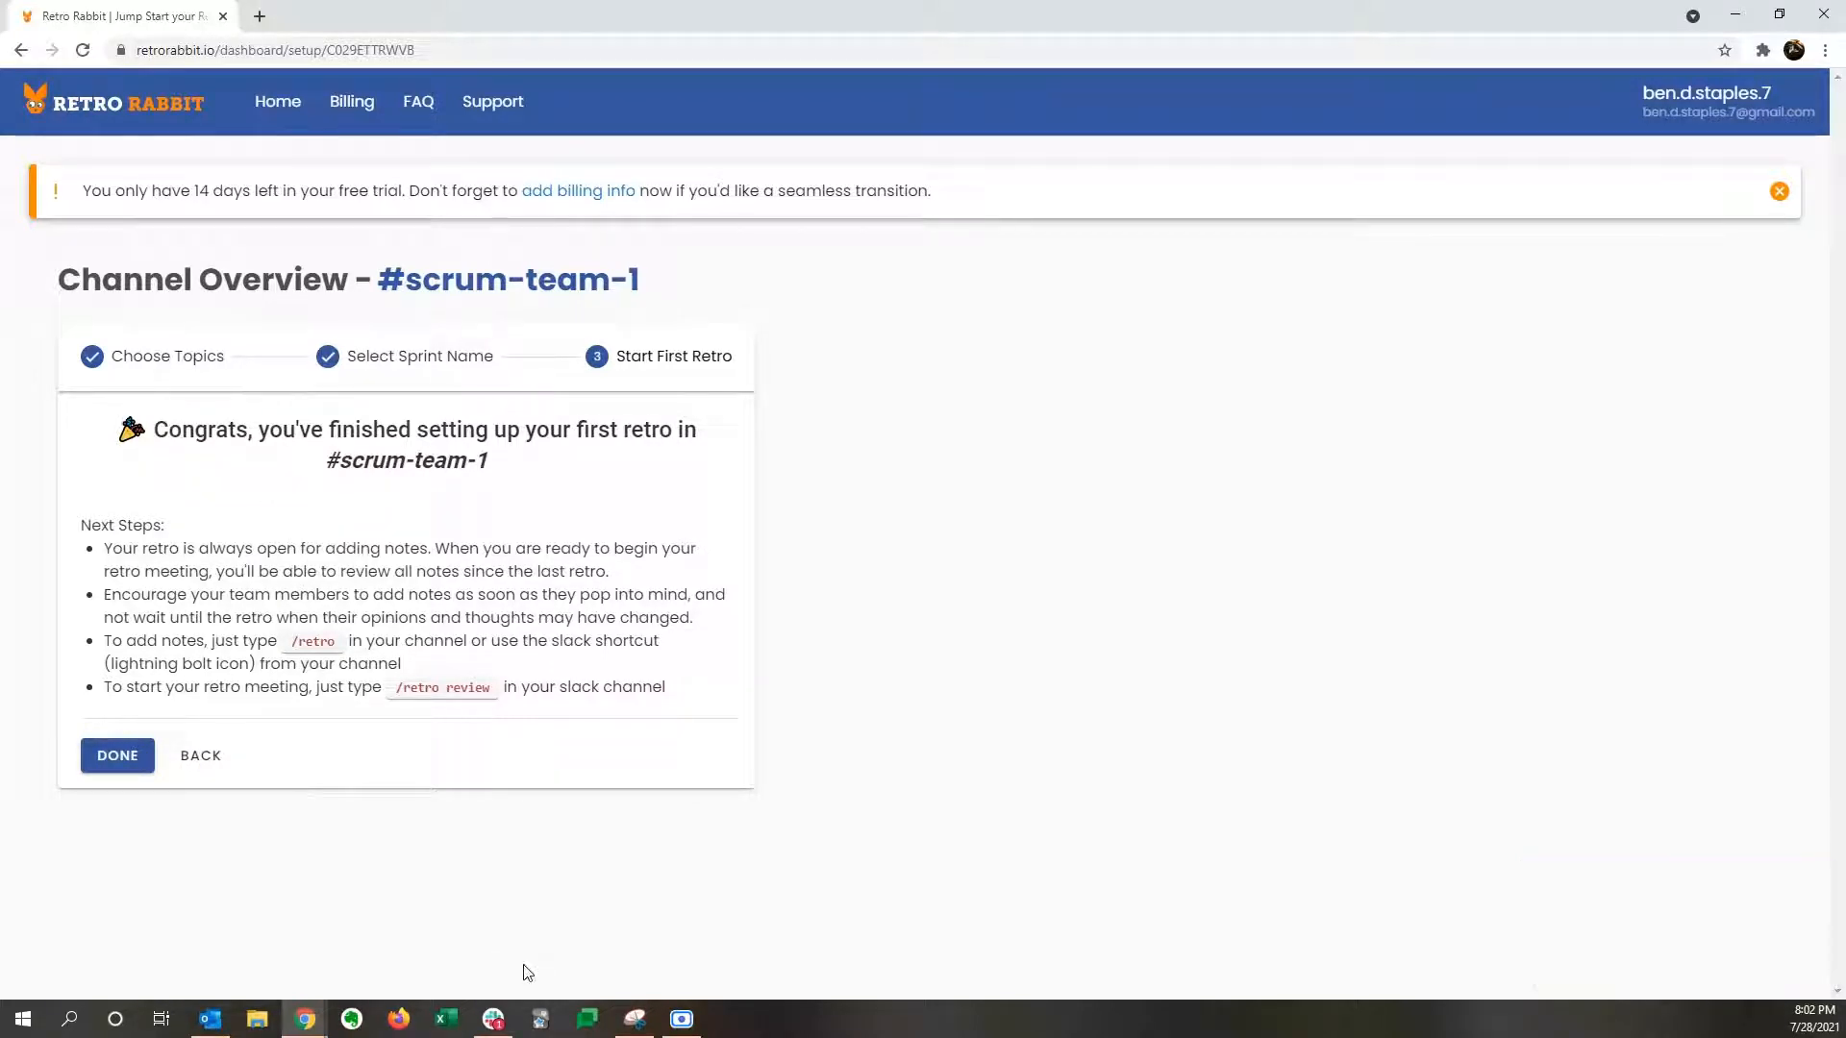
Step: Switch to Slack and submit the note "Had a great demo" in #scrum-team-1 with the /retro command
mouse_move(502, 1025)
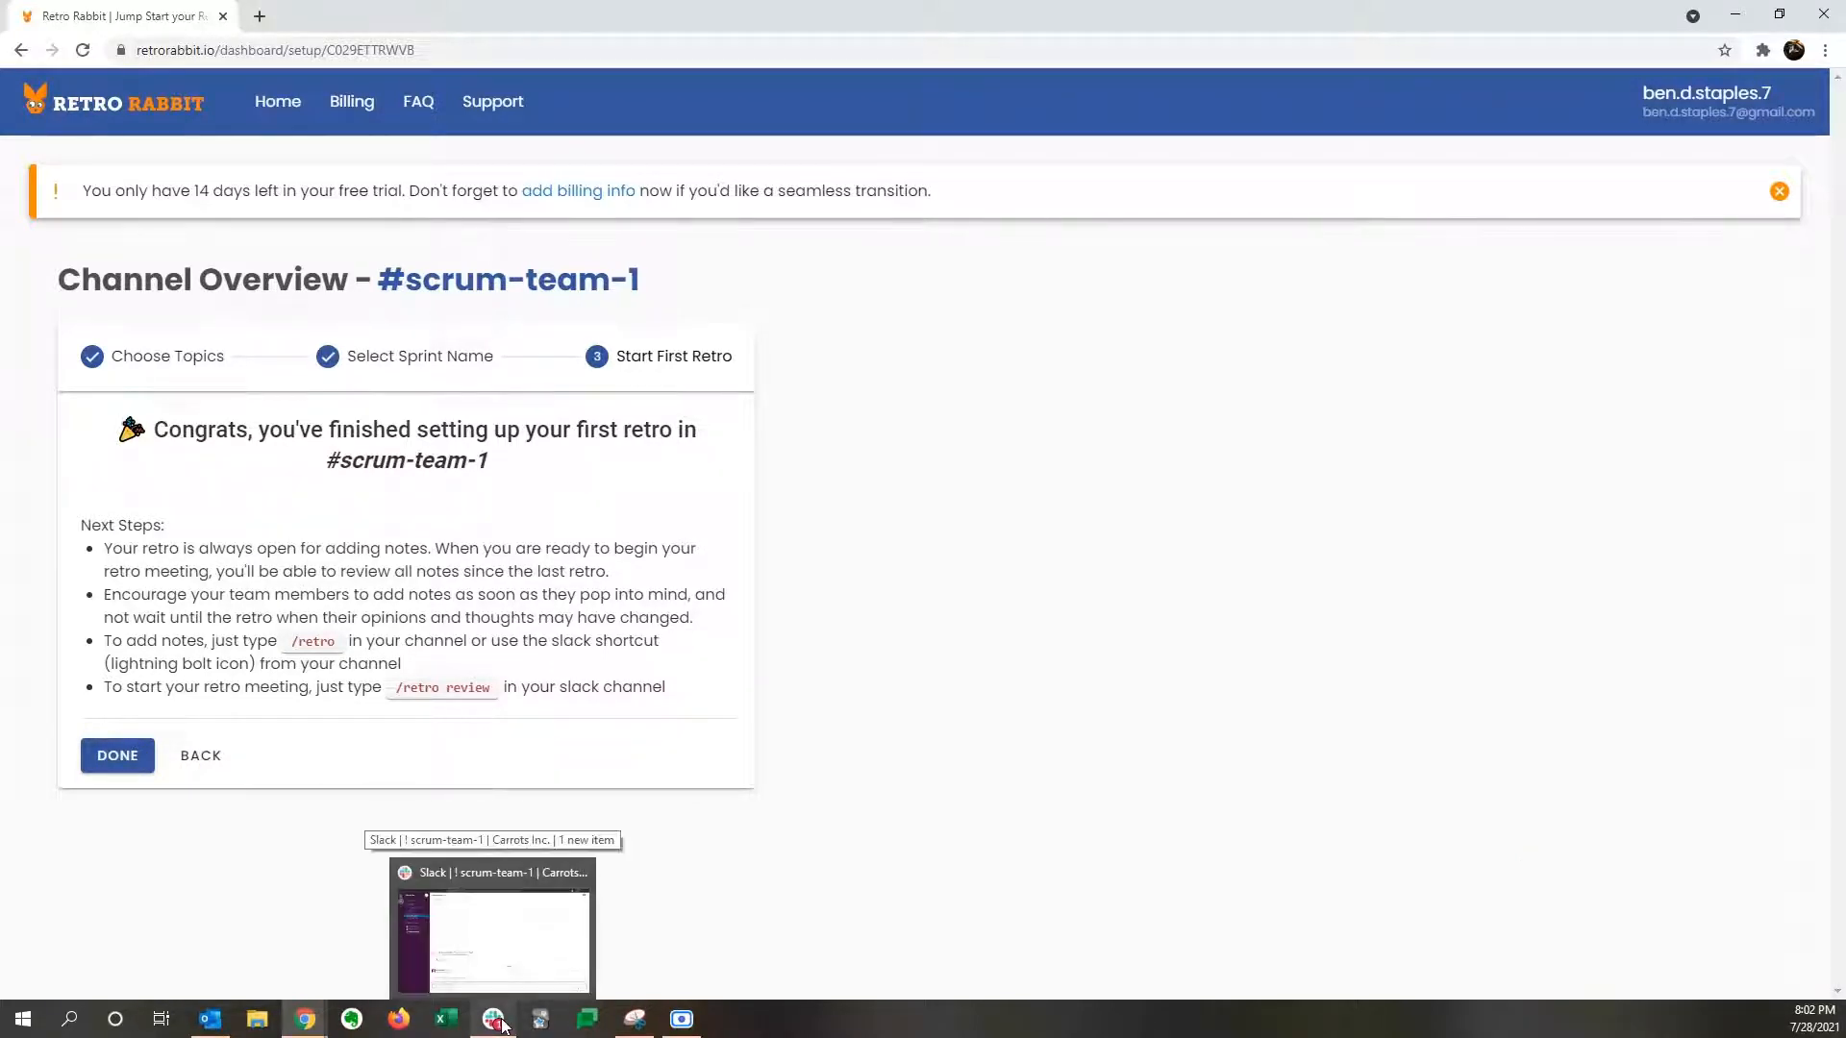
click(502, 1025)
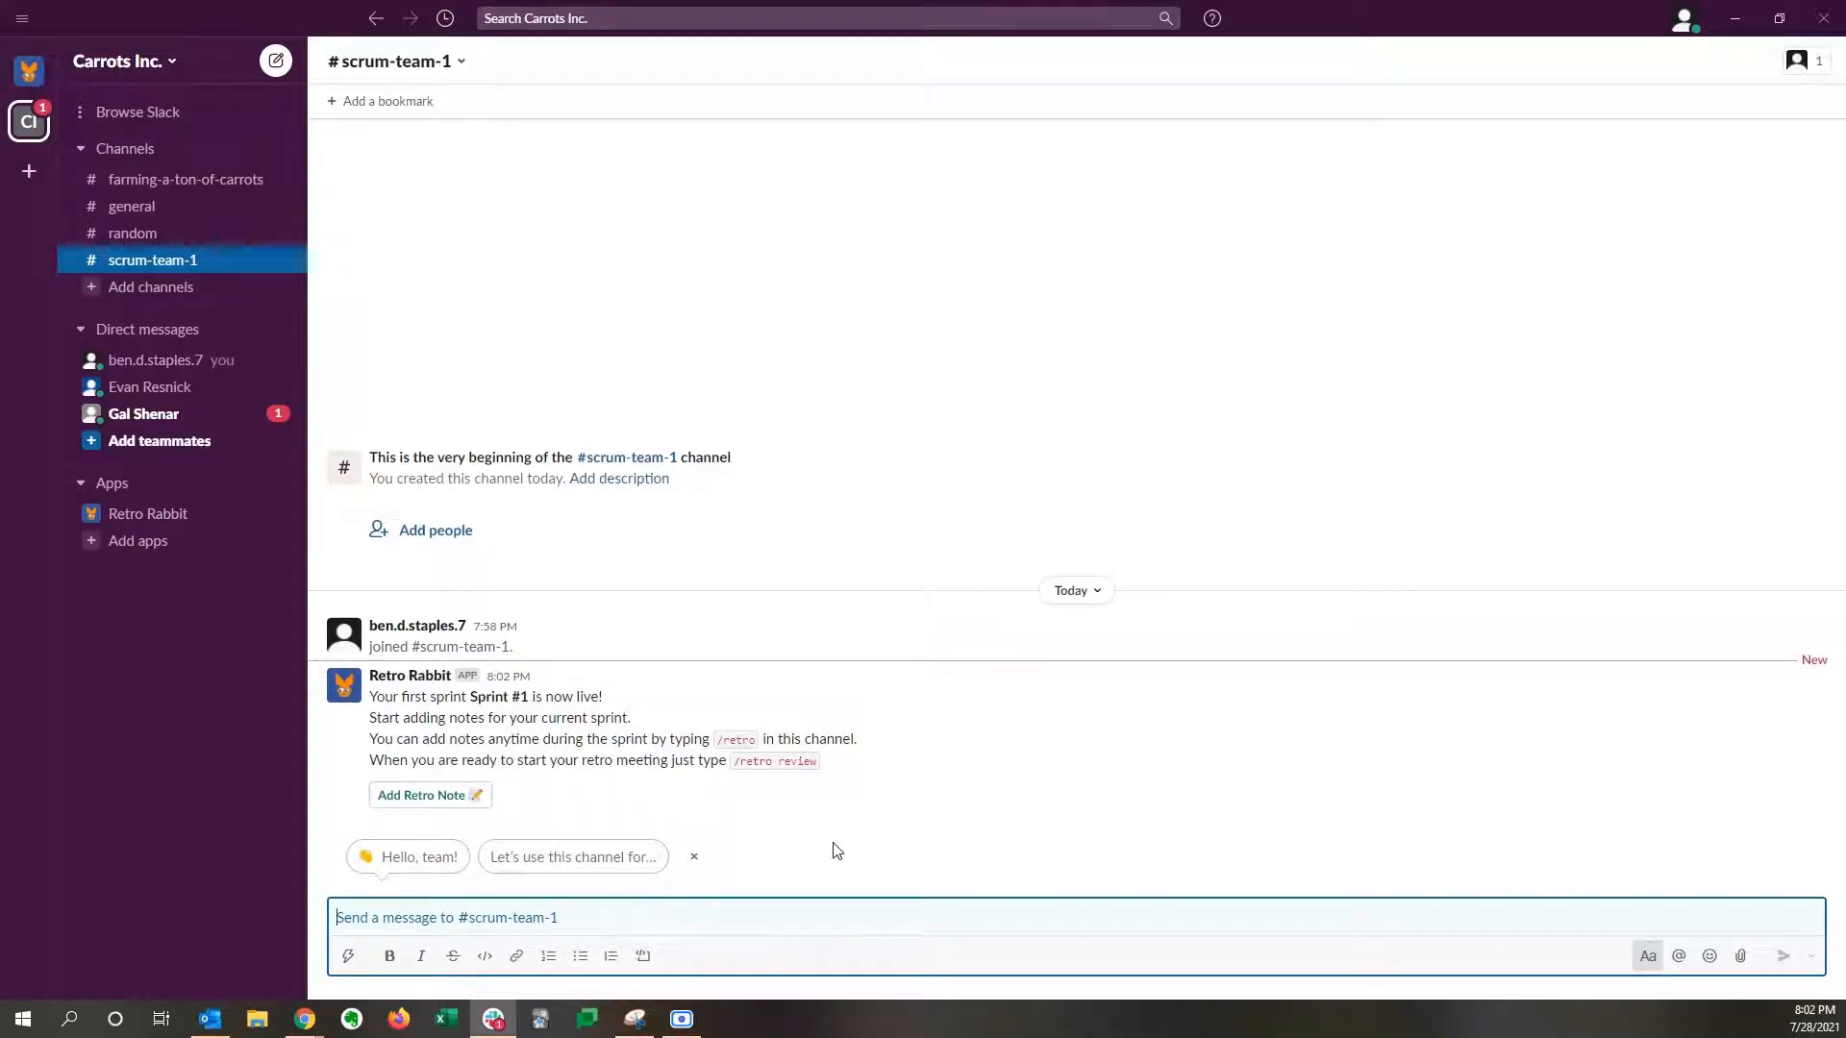
text(/retr)
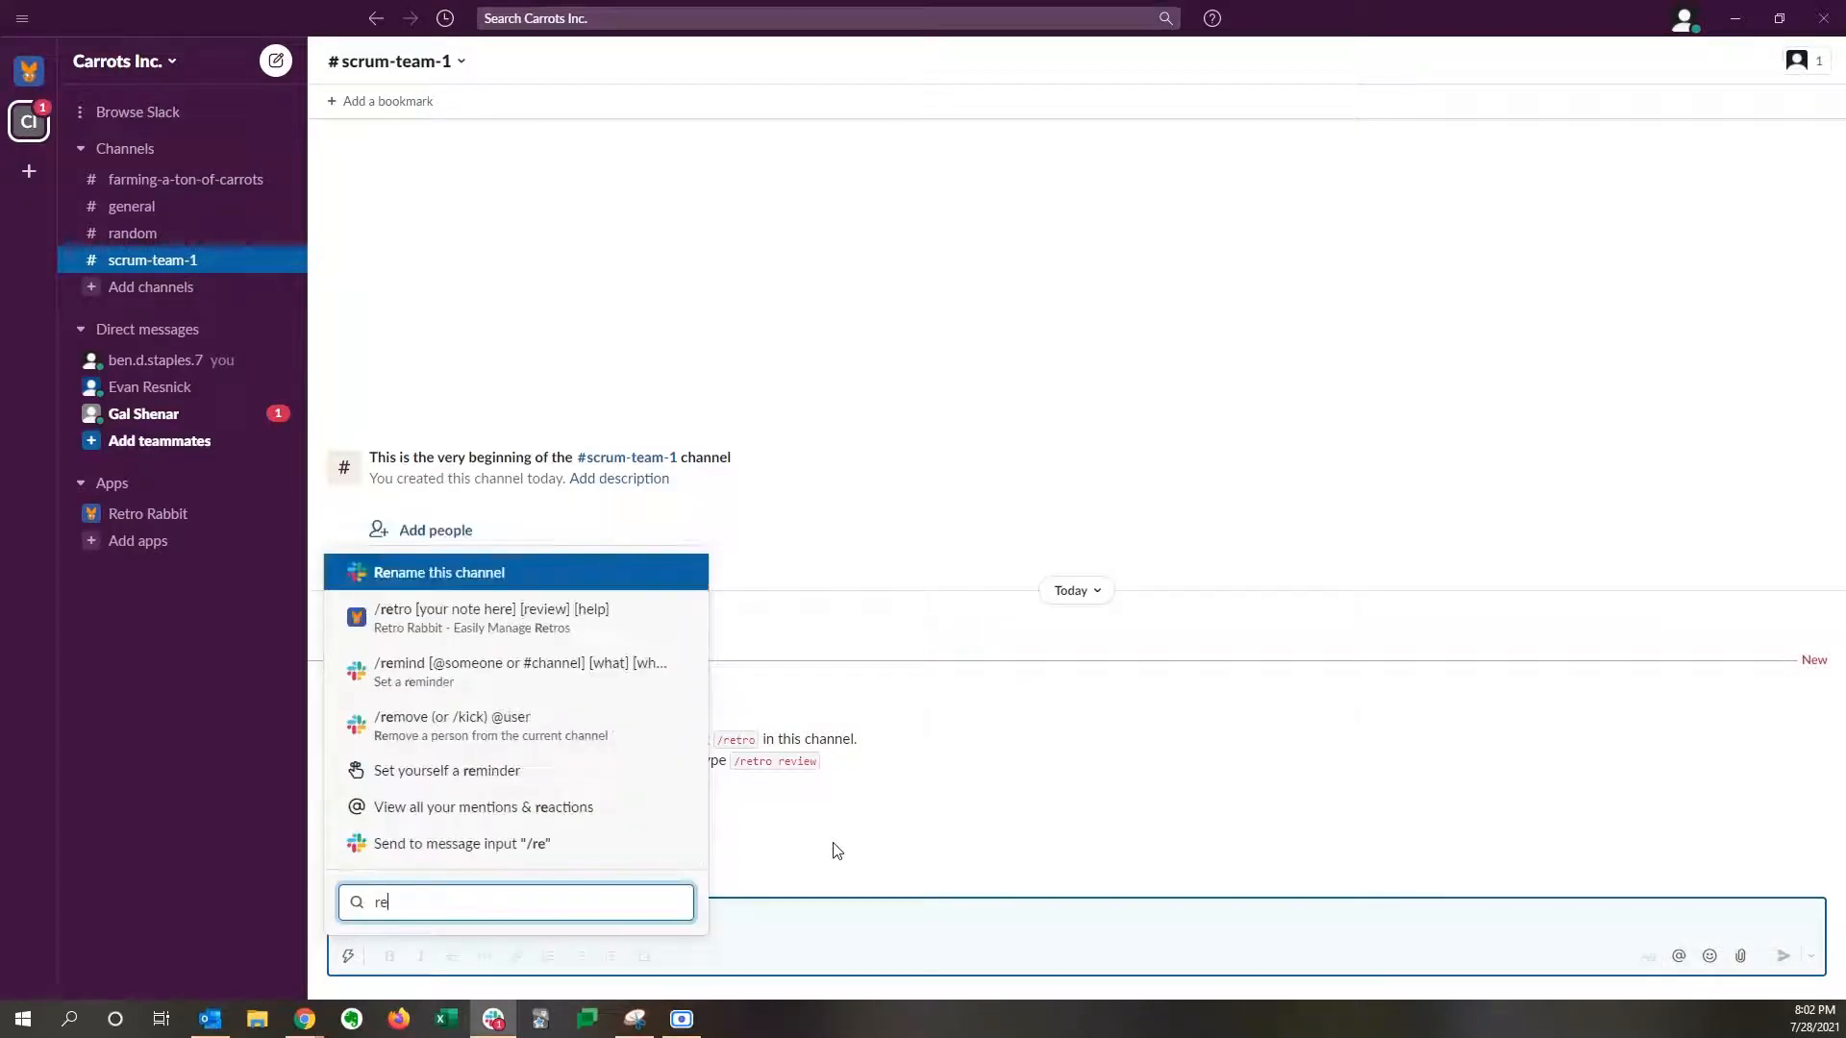
key(BackSpace)
key(BackSpace)
key(Down)
key(Return)
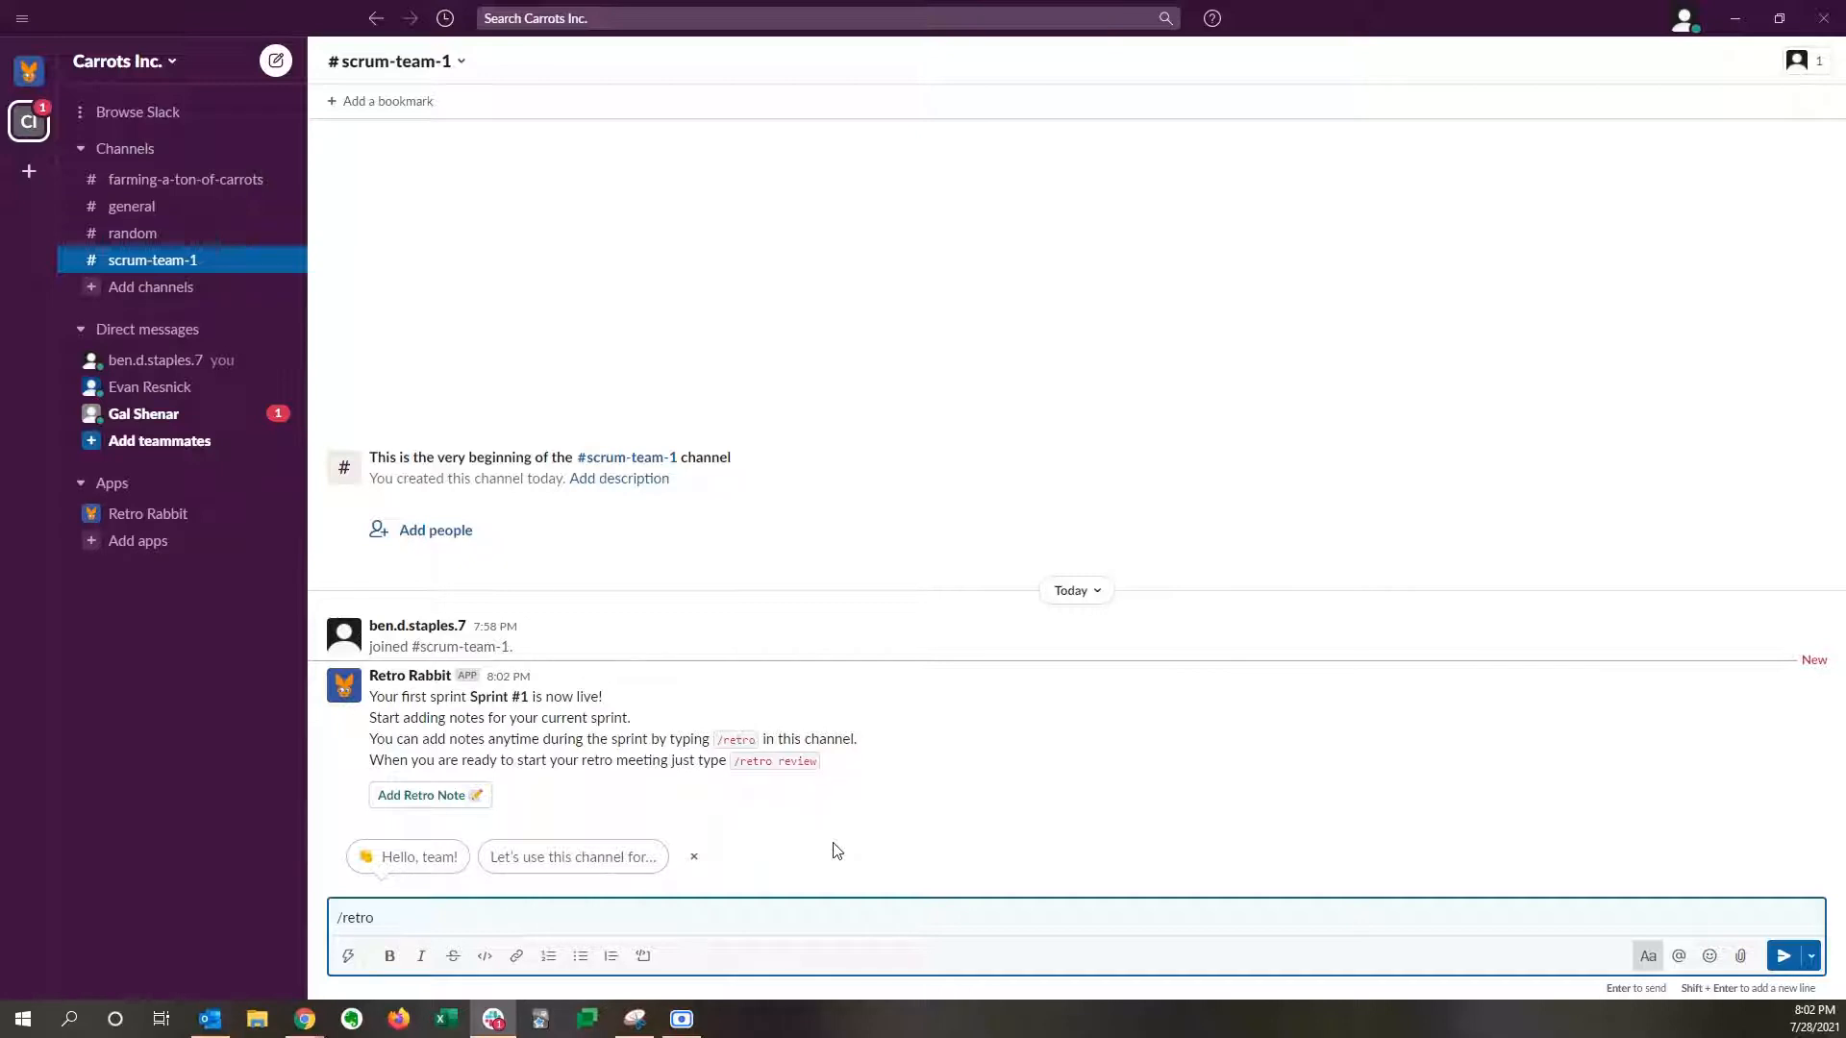
text(Had a great time)
key(Return)
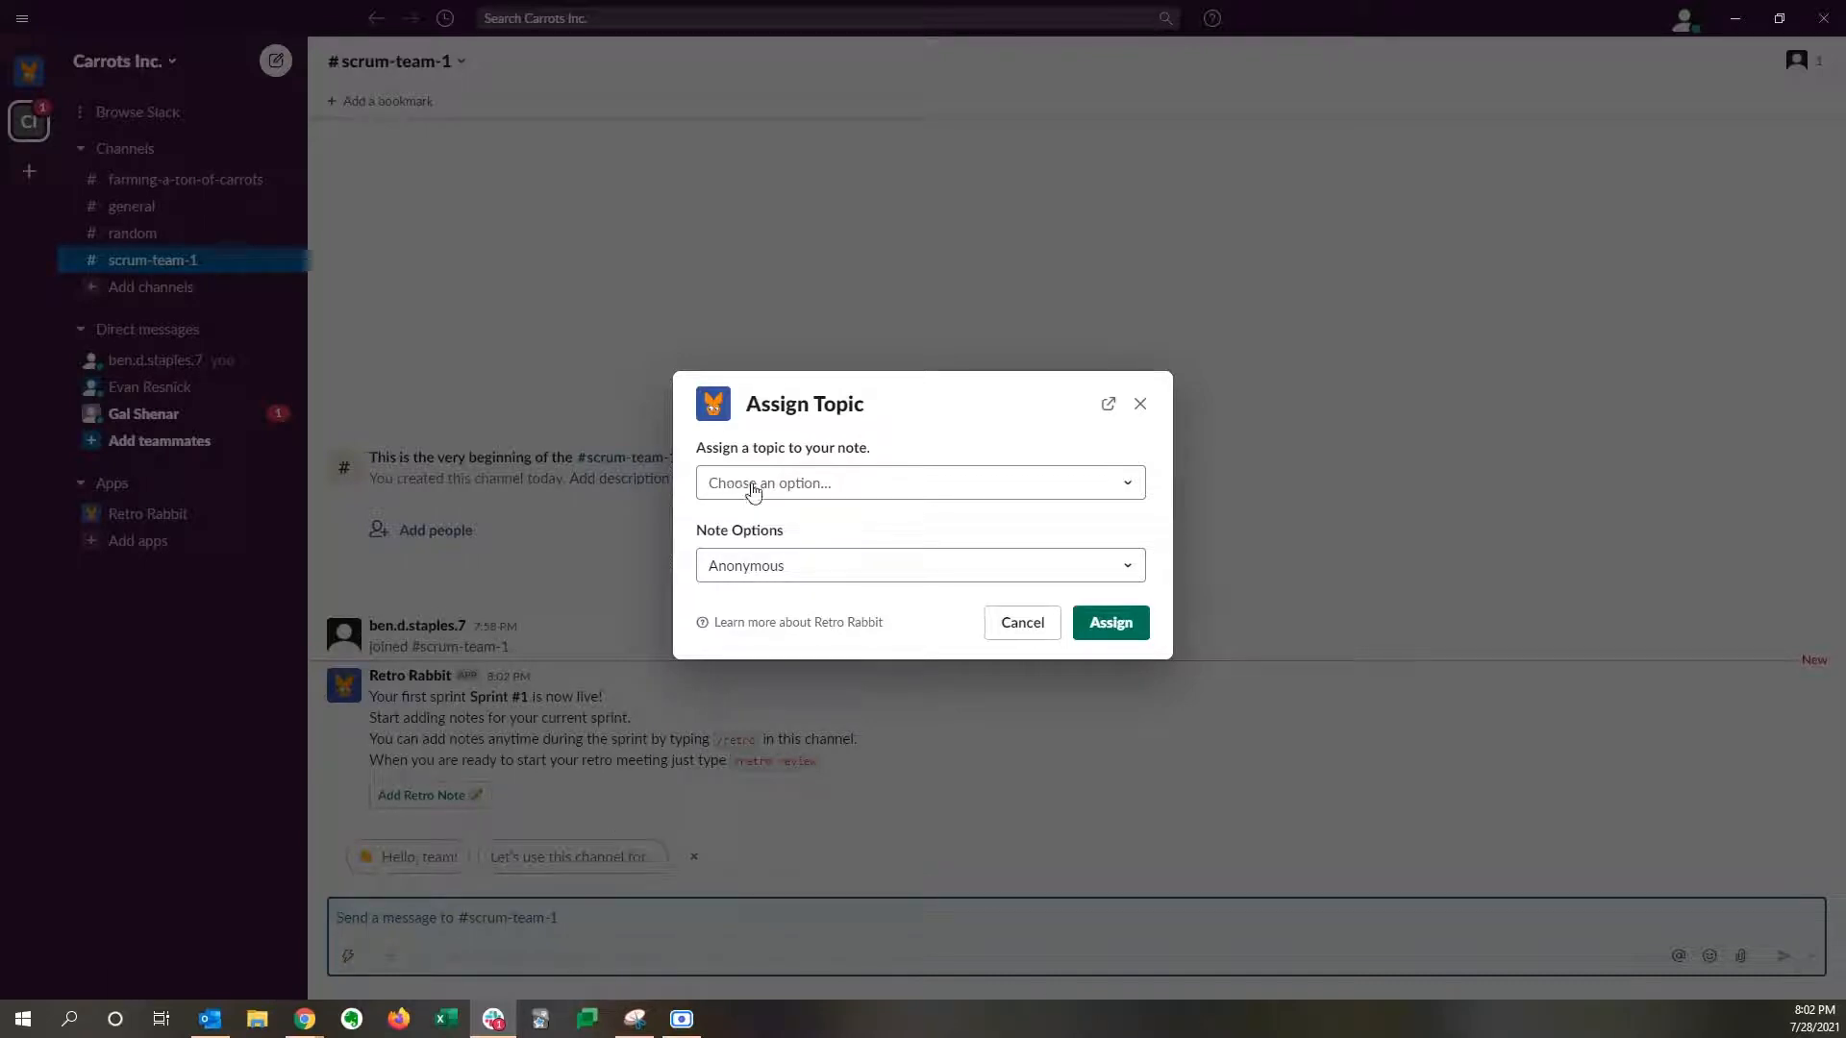
Step: Assign the demo note to the topic "What went well?" and make it Public
click(754, 493)
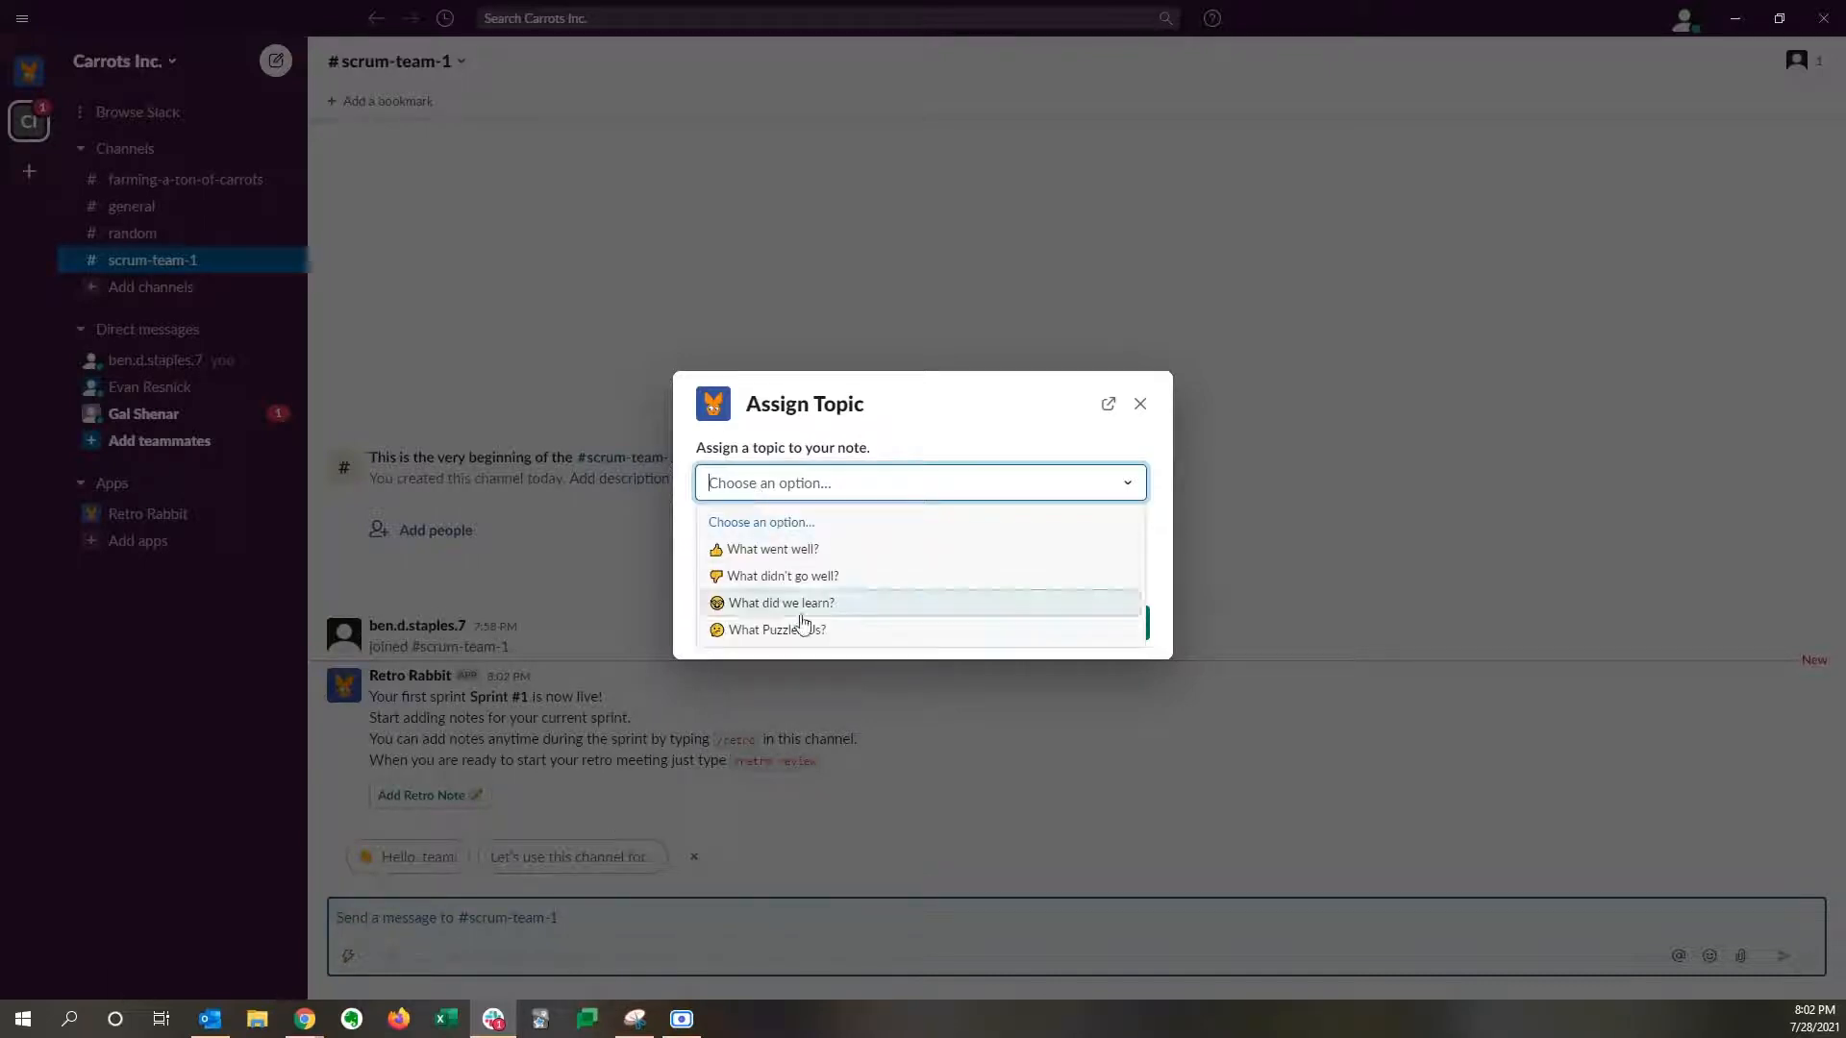
click(811, 556)
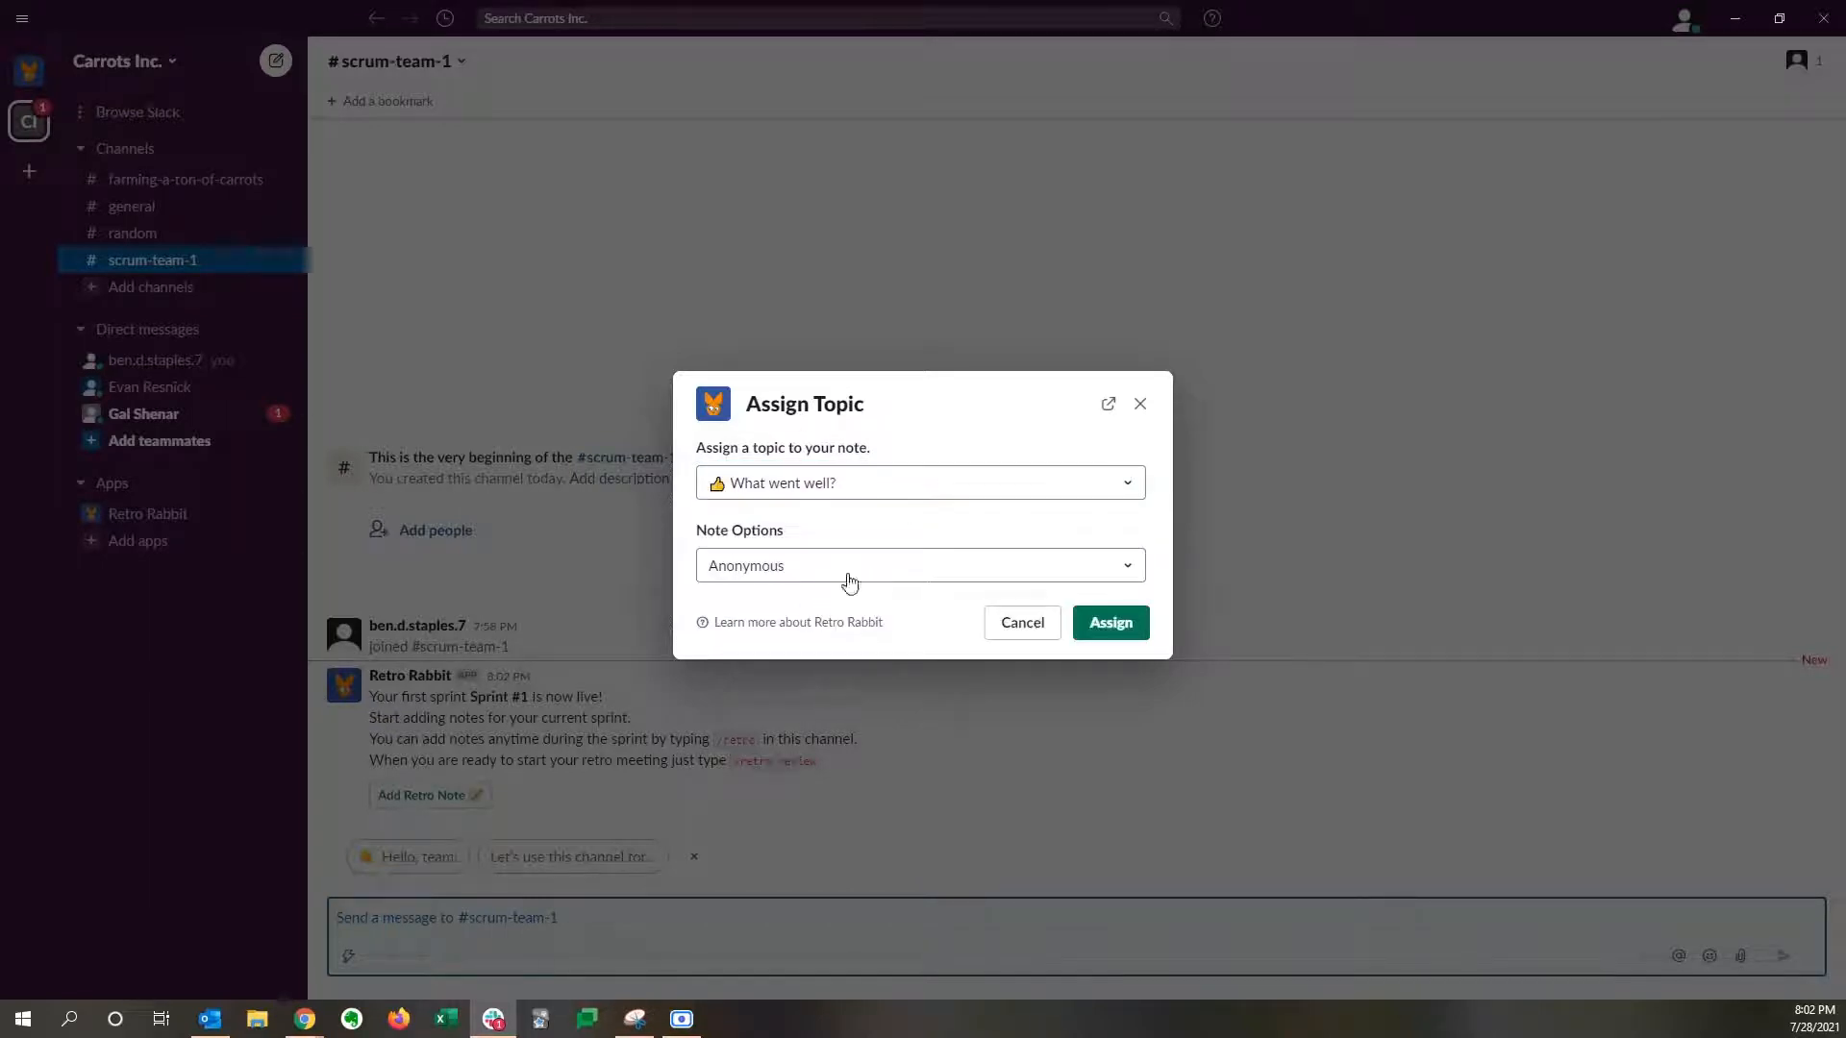
click(834, 582)
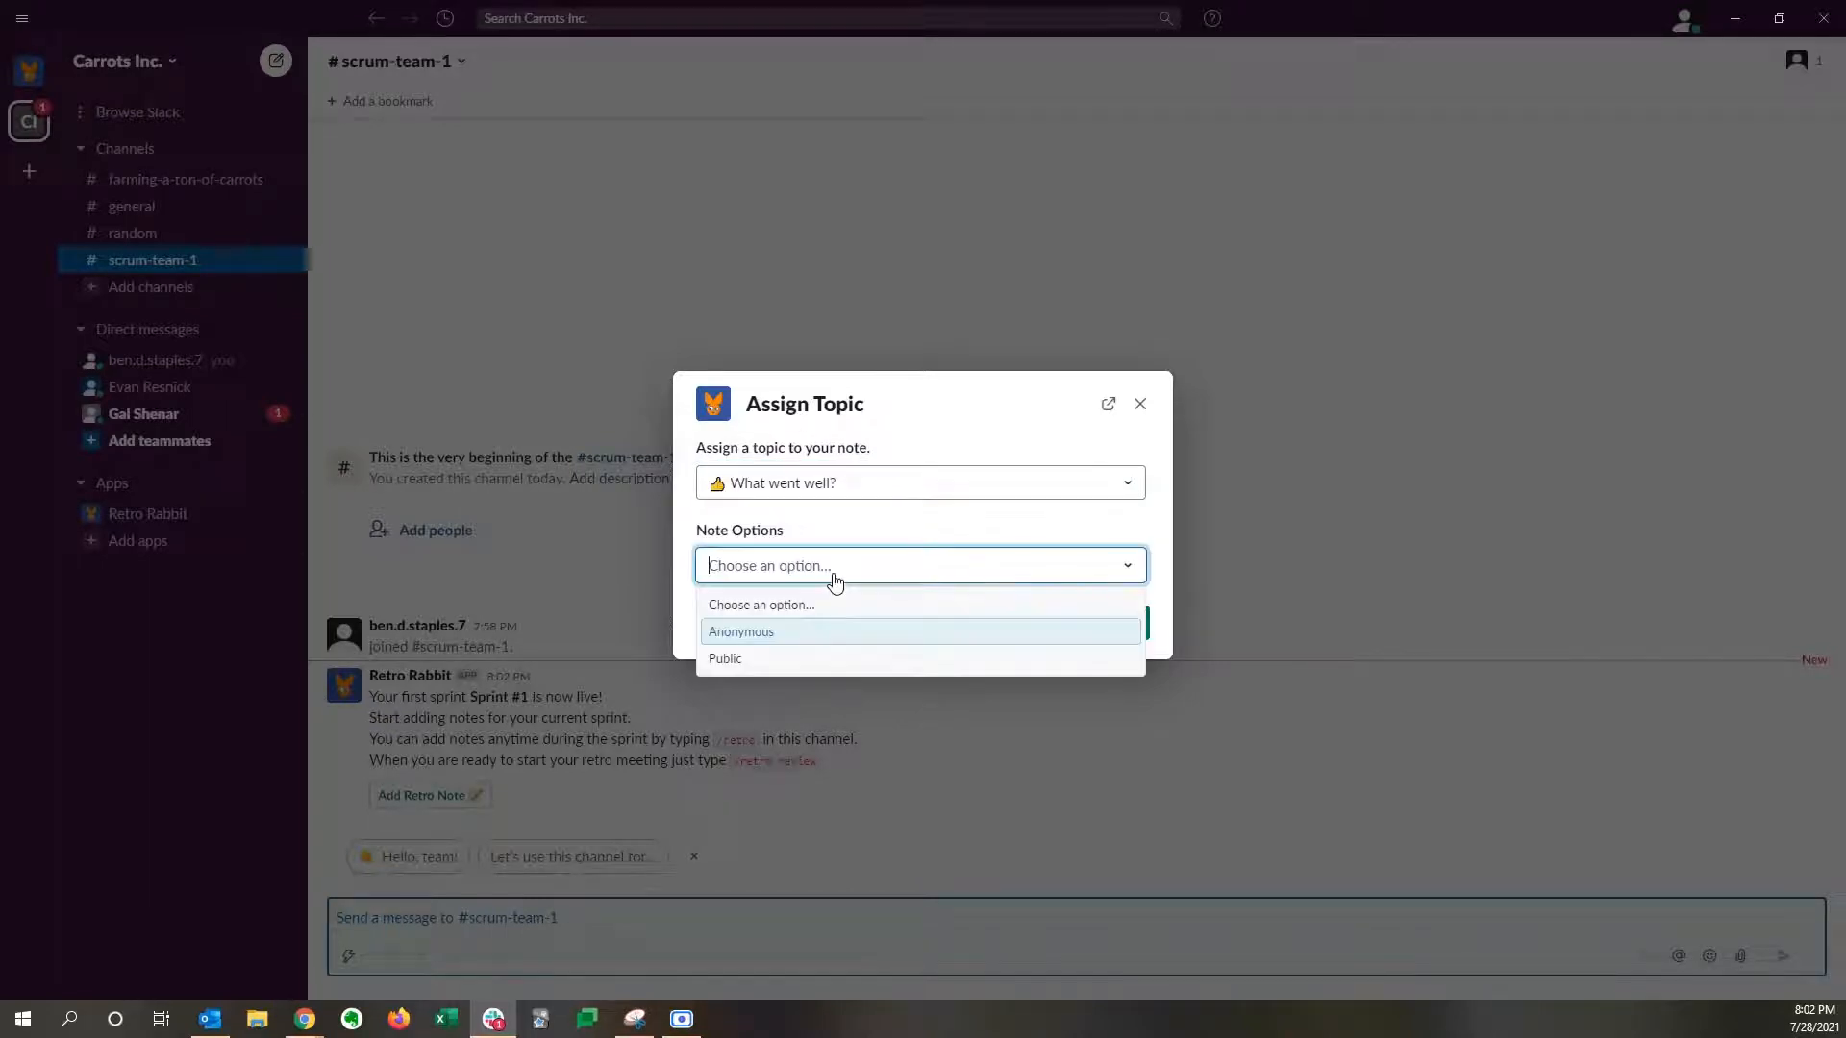
click(792, 663)
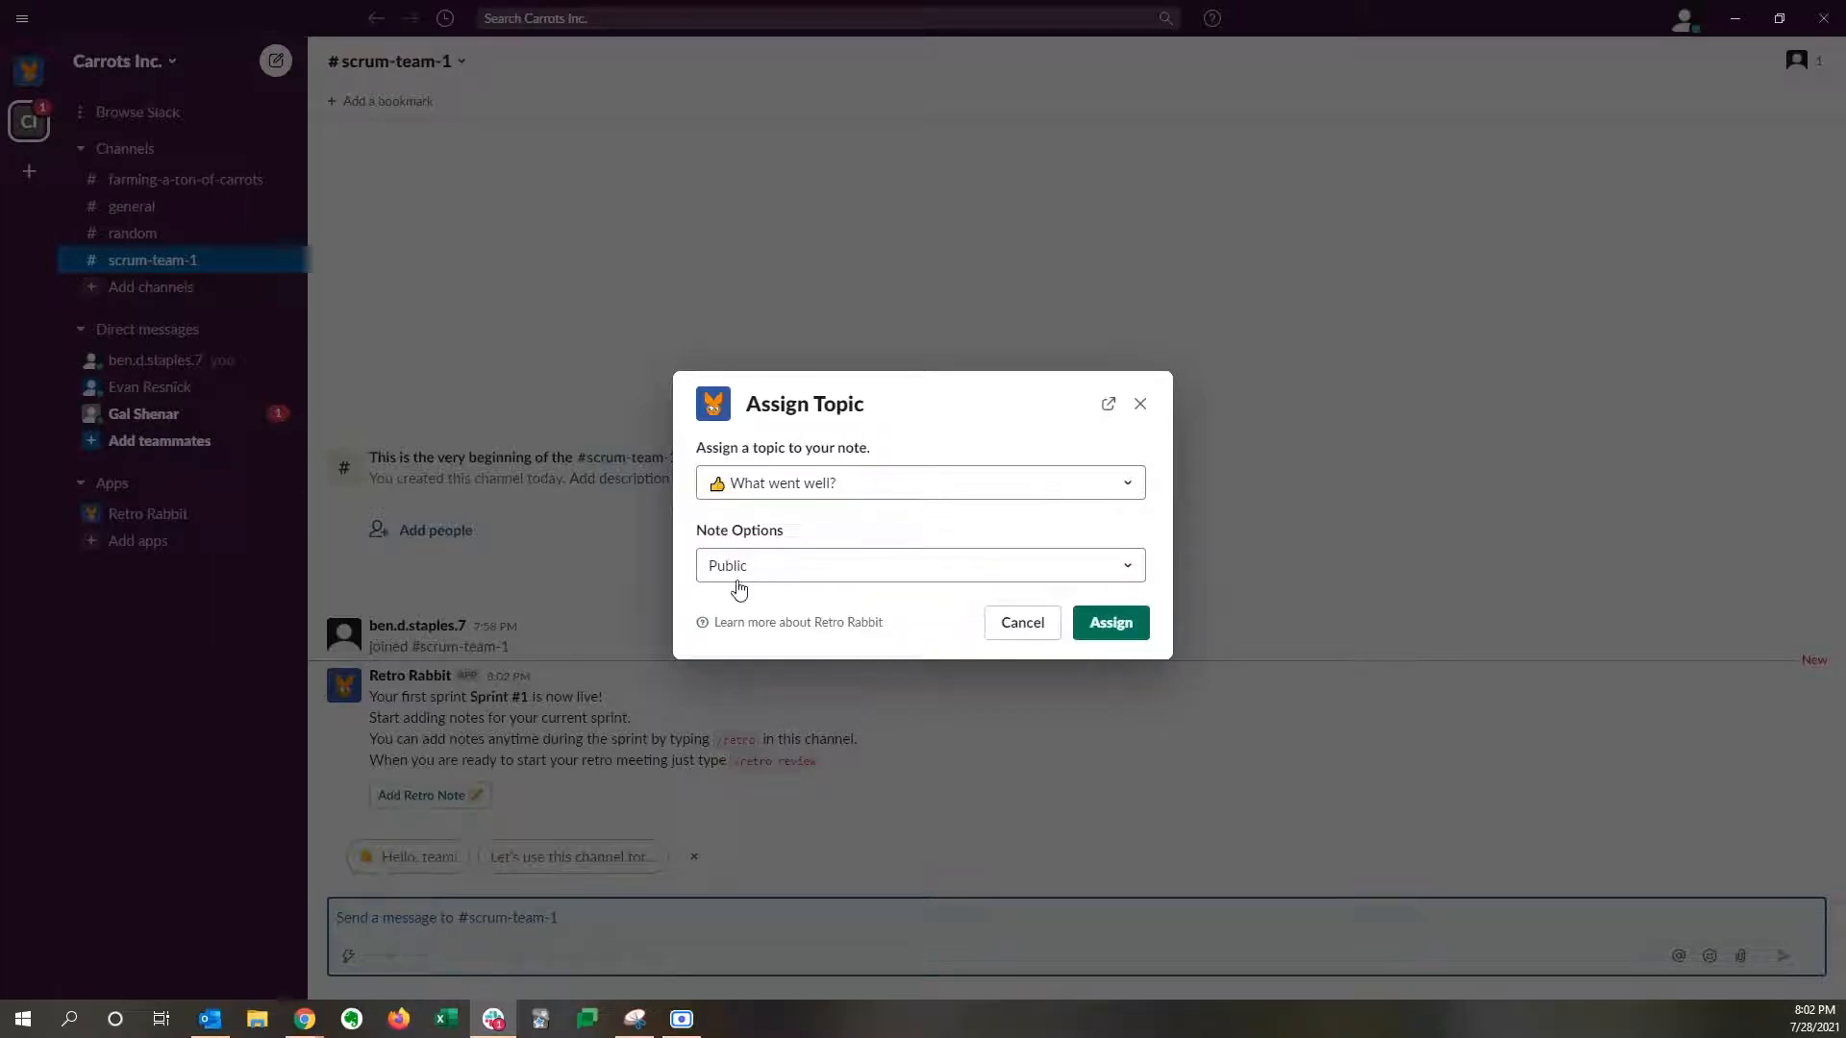
click(1113, 624)
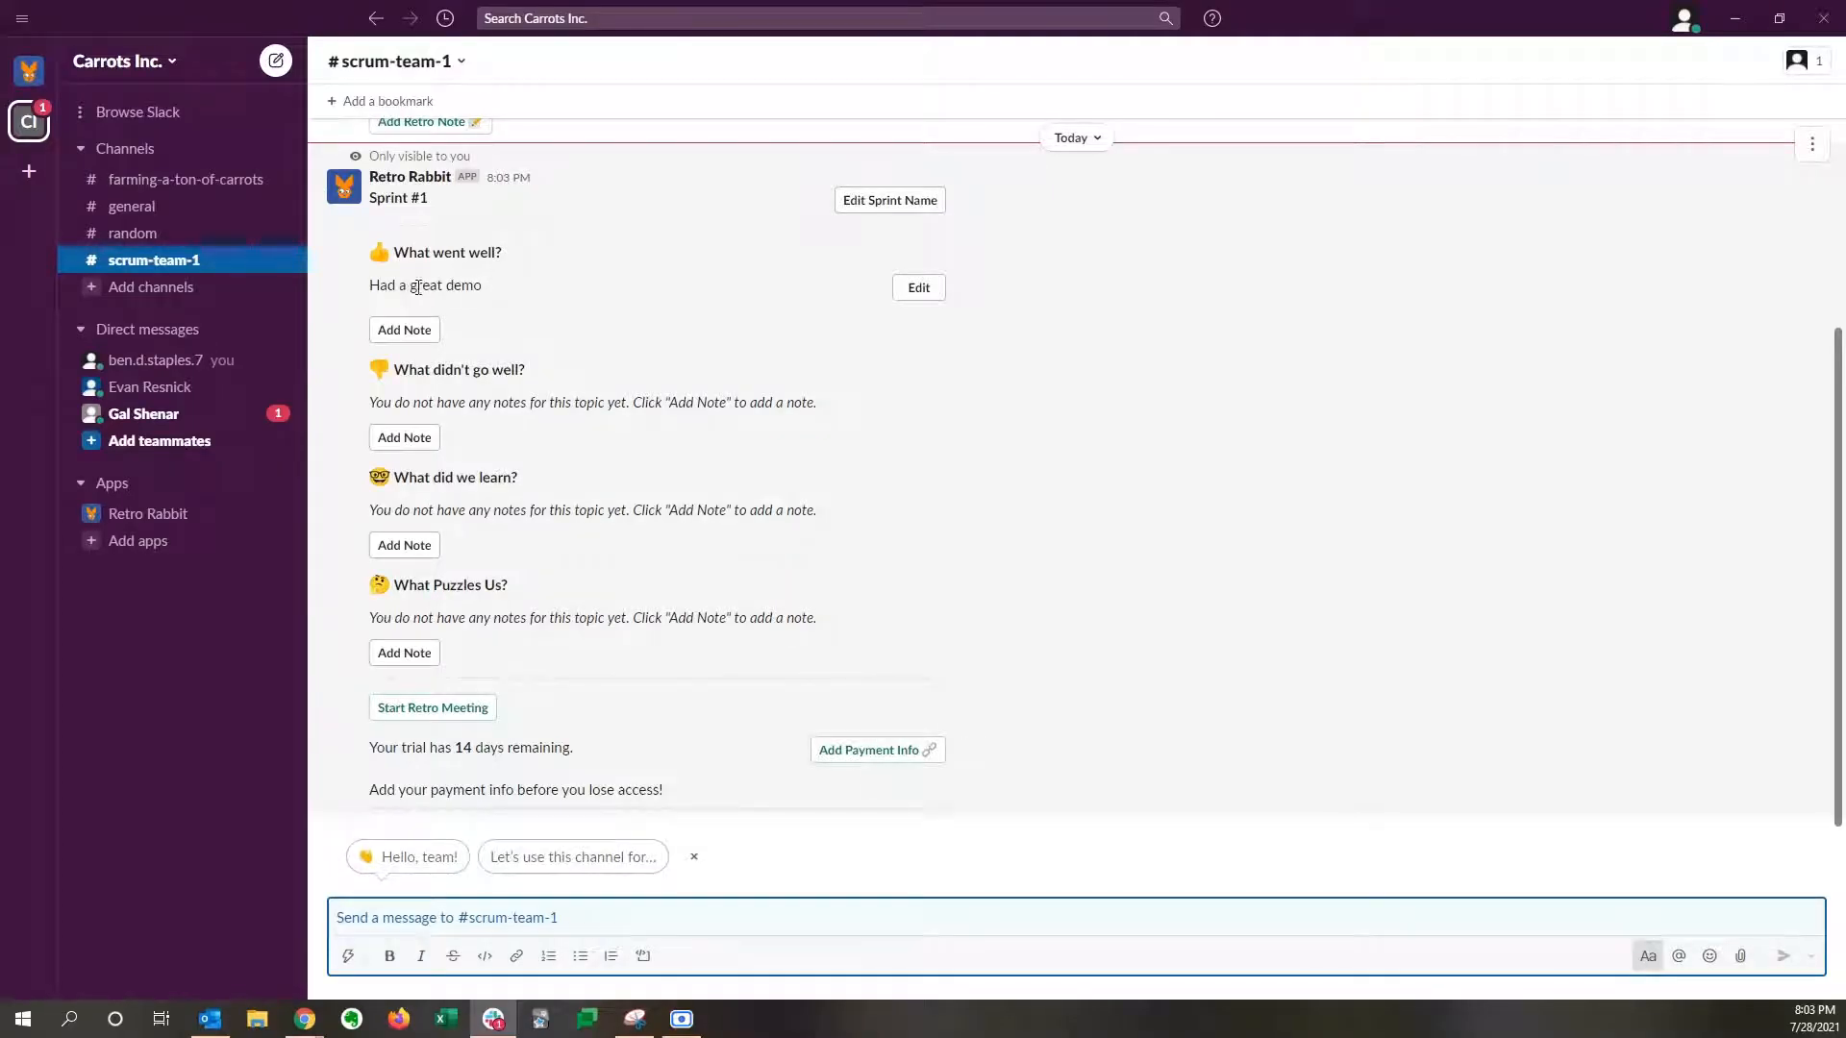
drag(372, 289, 523, 301)
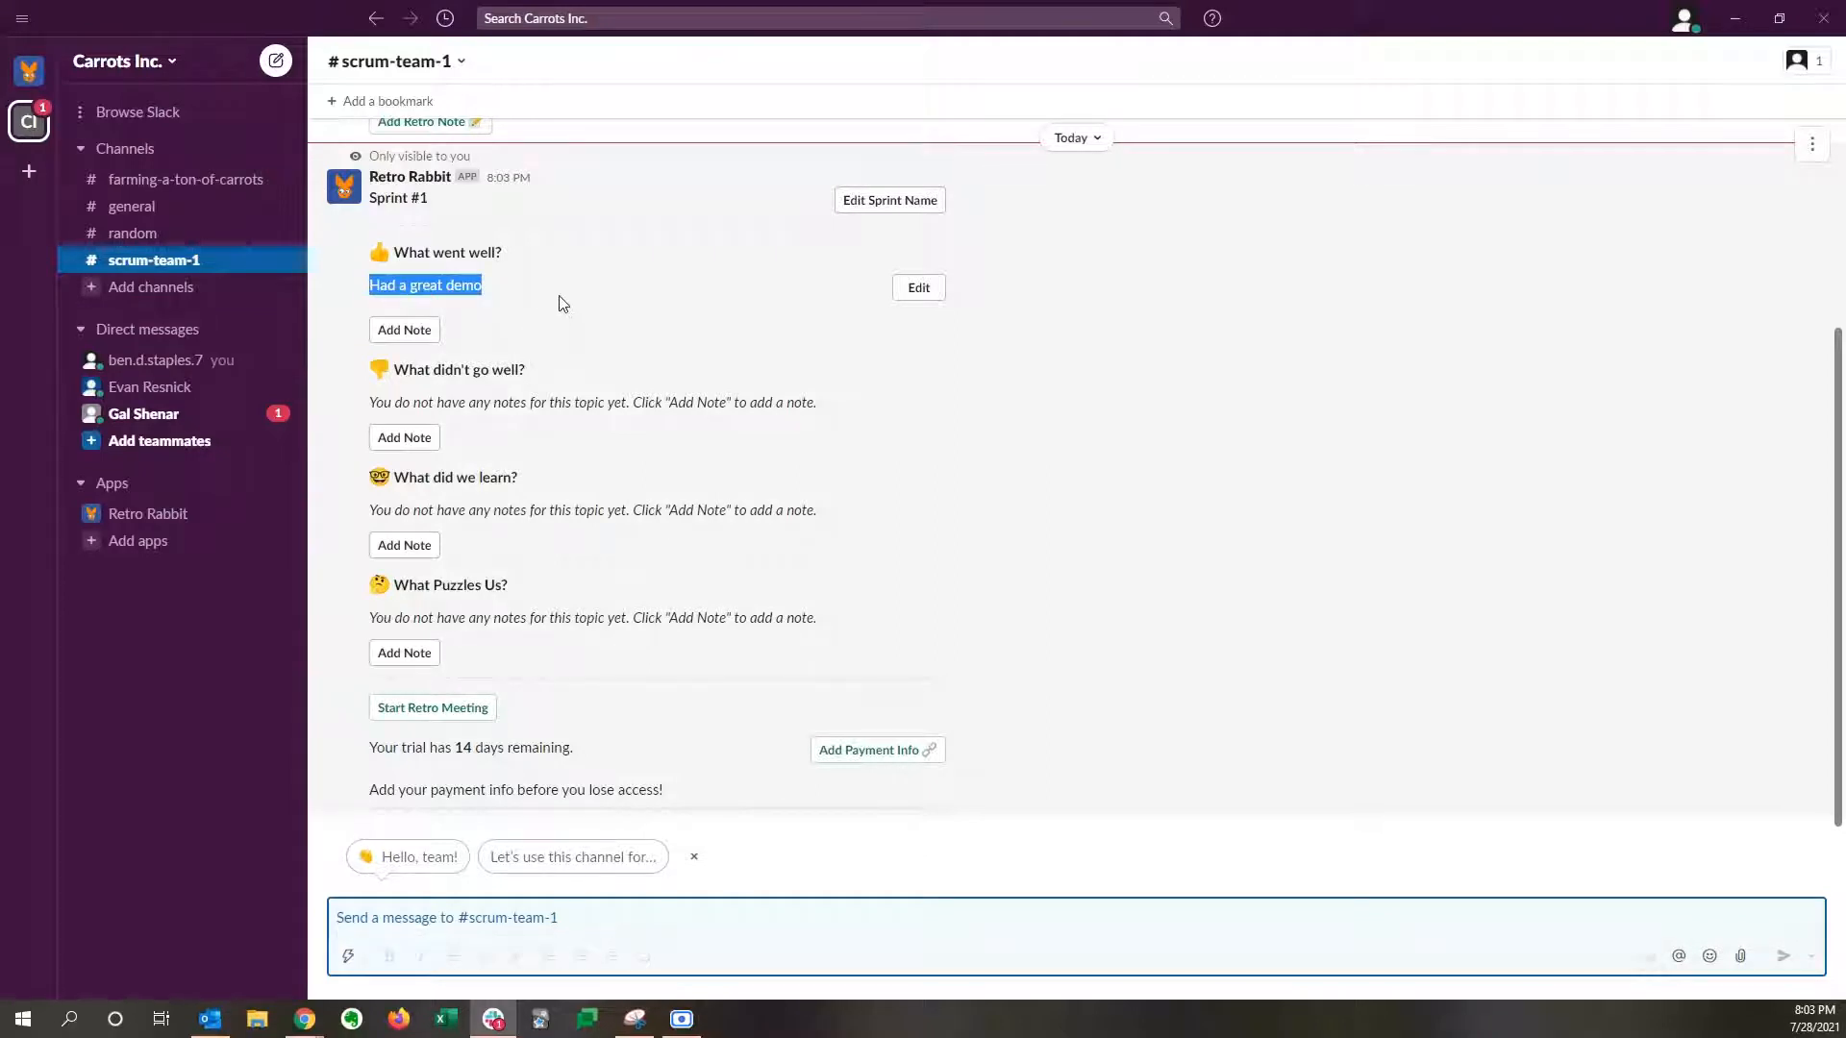
click(562, 304)
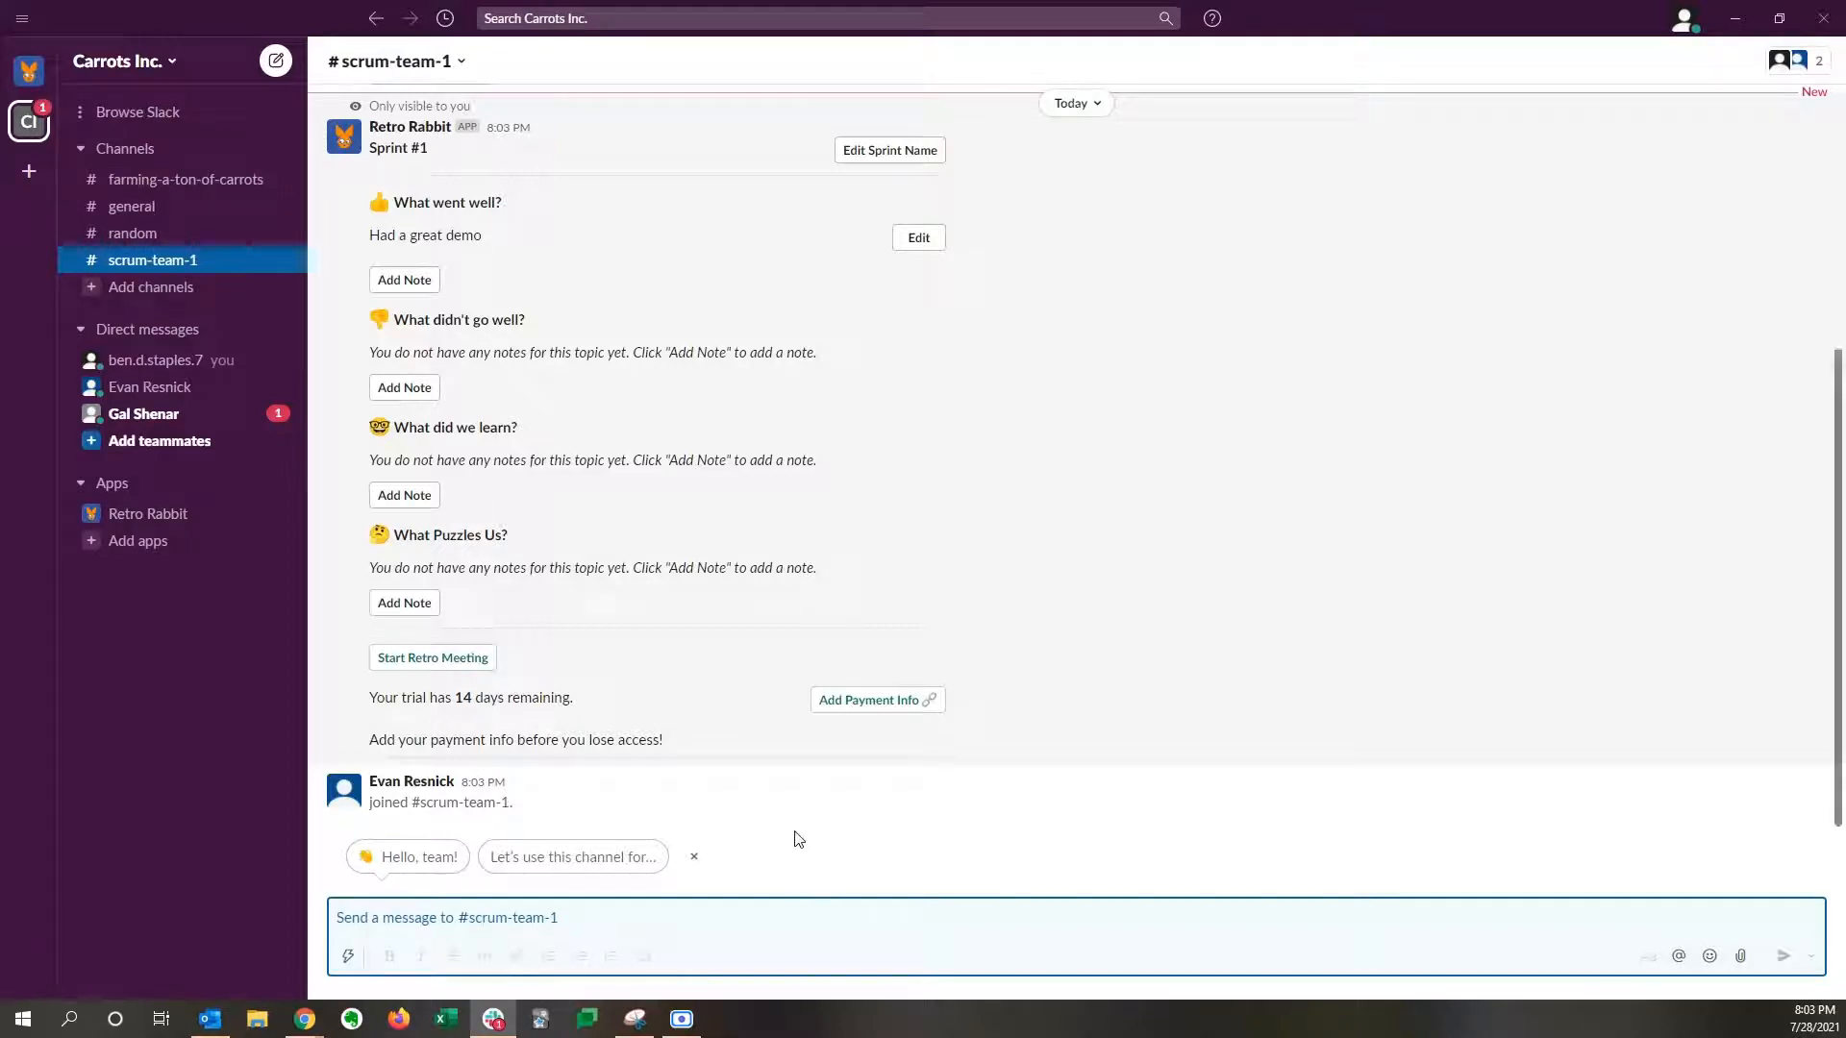
Step: Submit a second retro note, "Lots of tech debt", in #scrum-team-1 with the /retro command
click(580, 917)
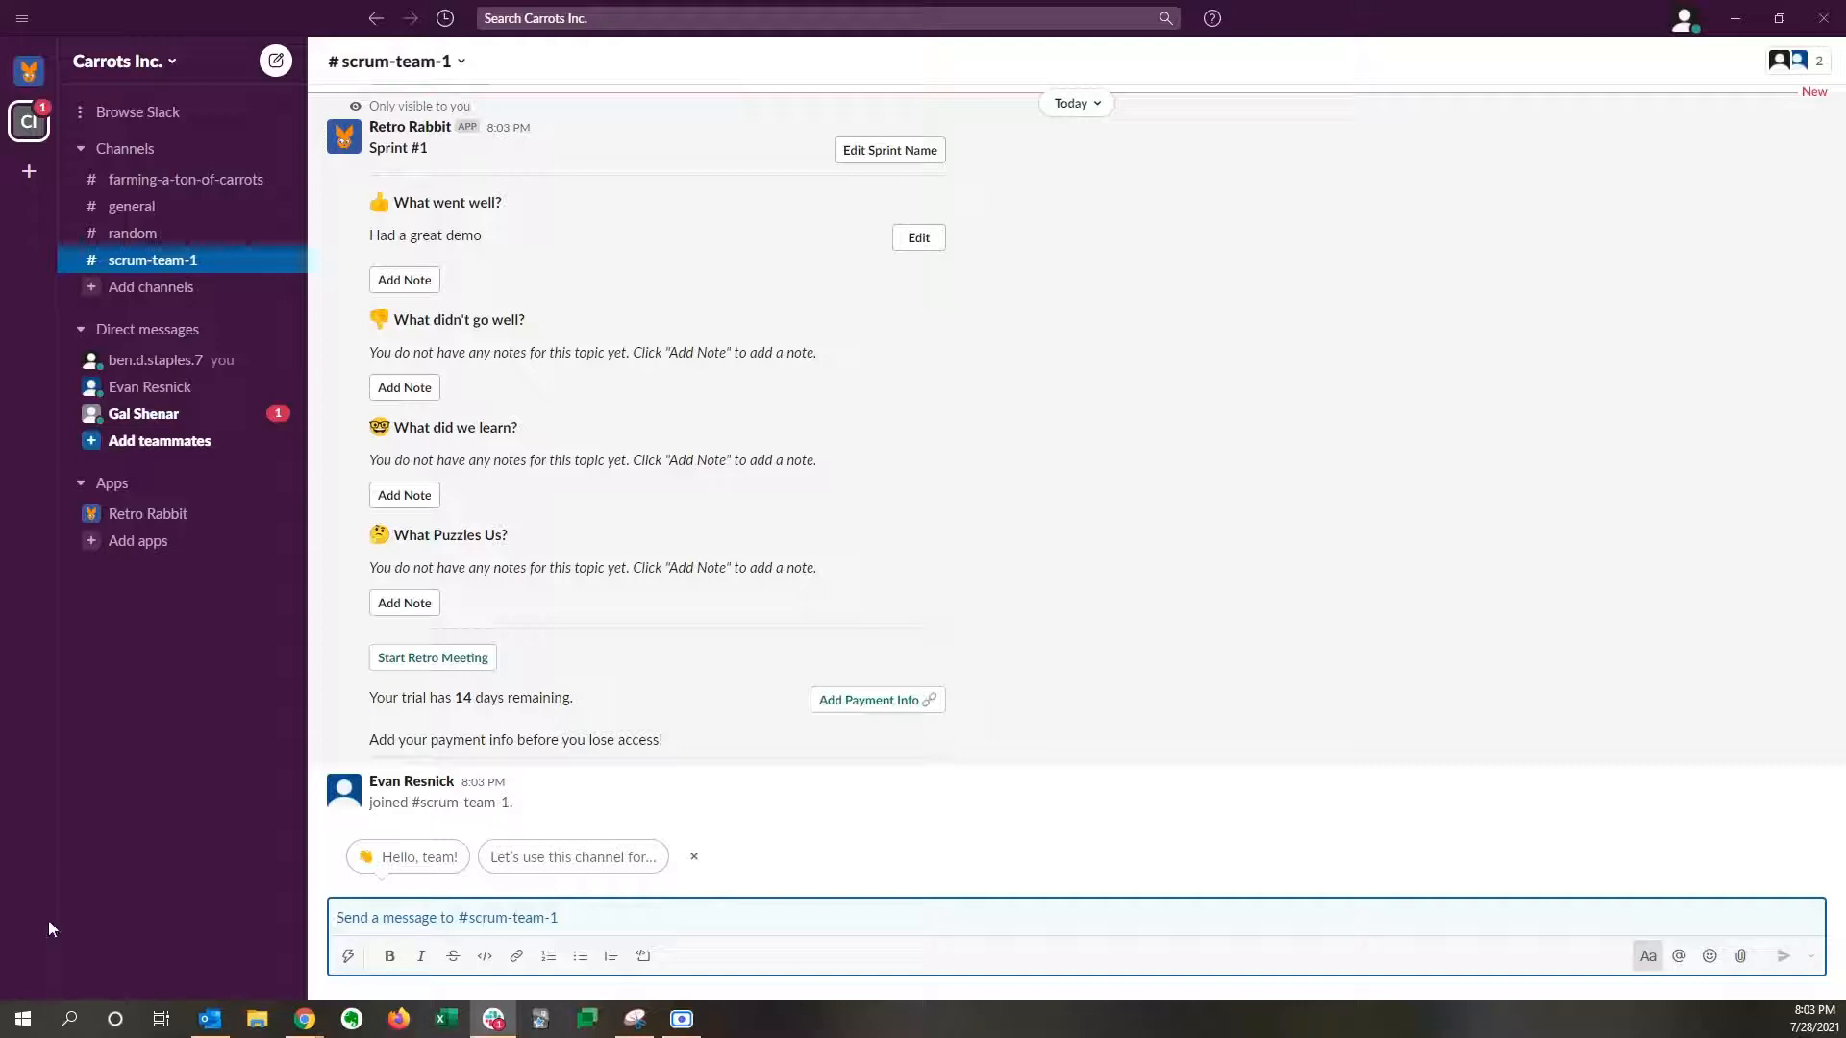
text(/retro Lots of tech deb)
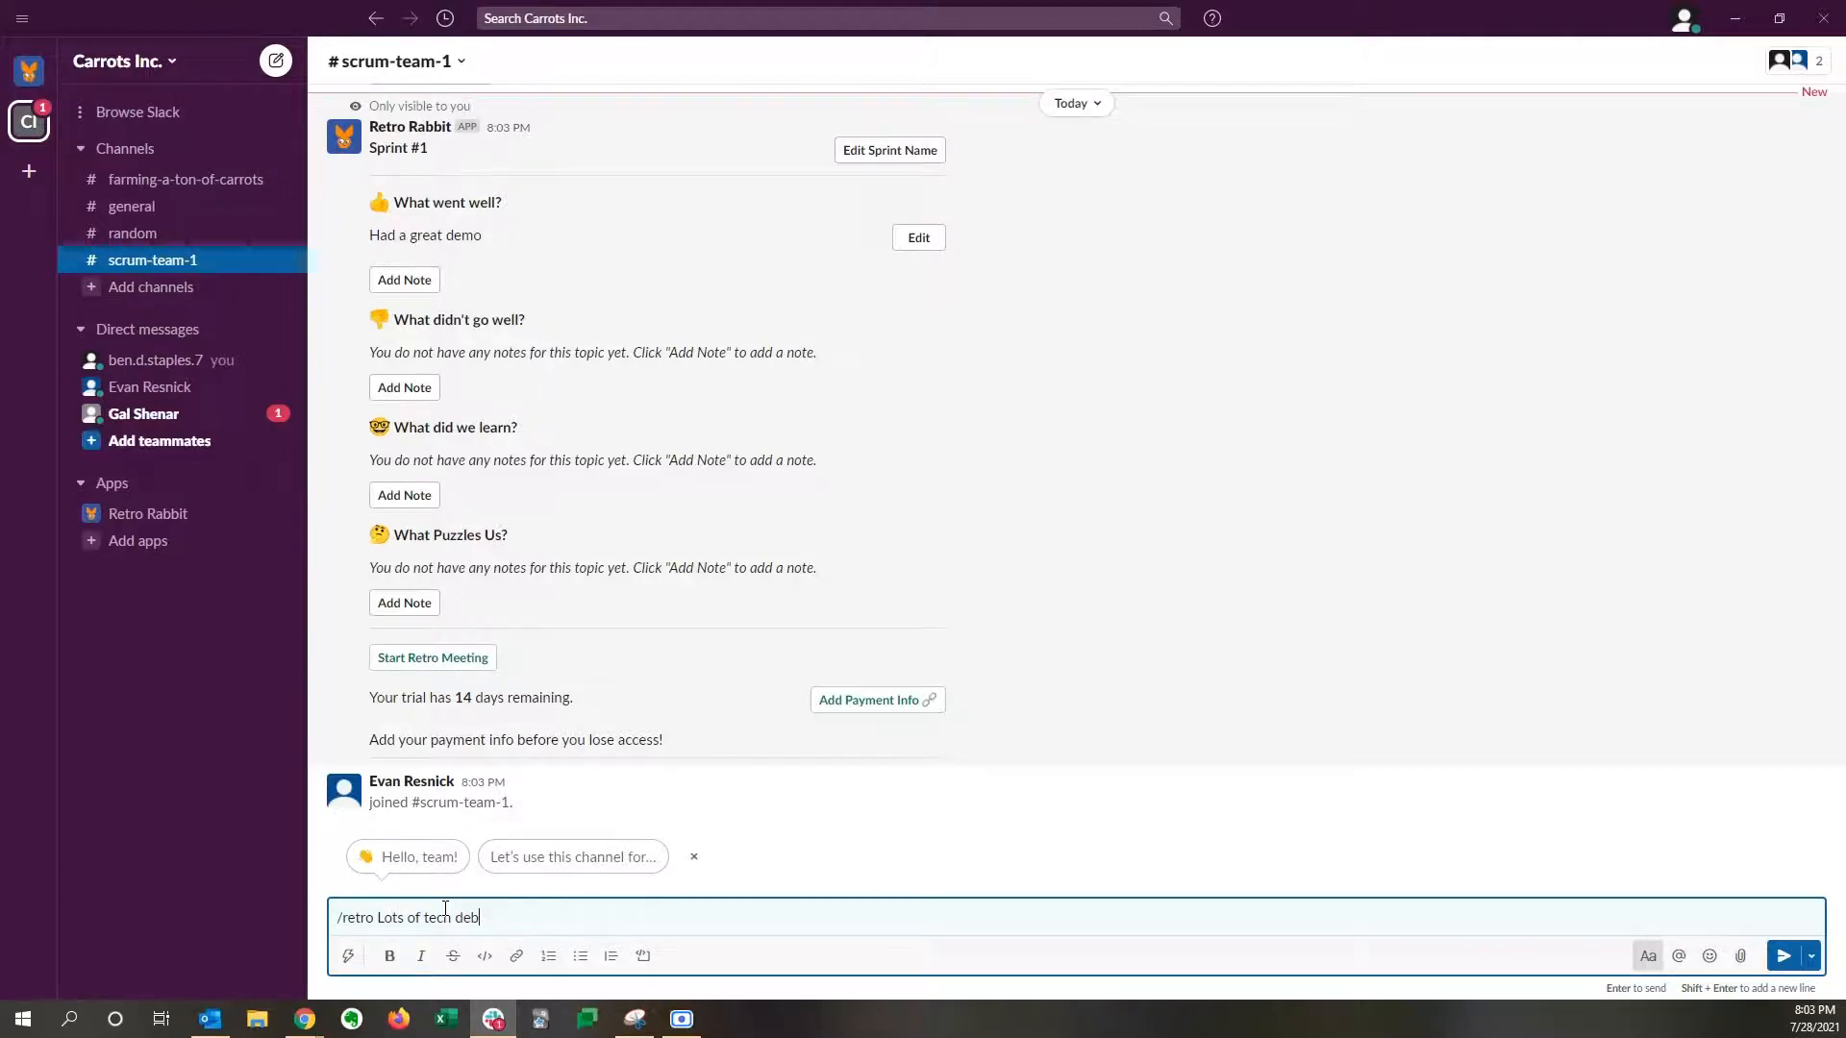
key(Return)
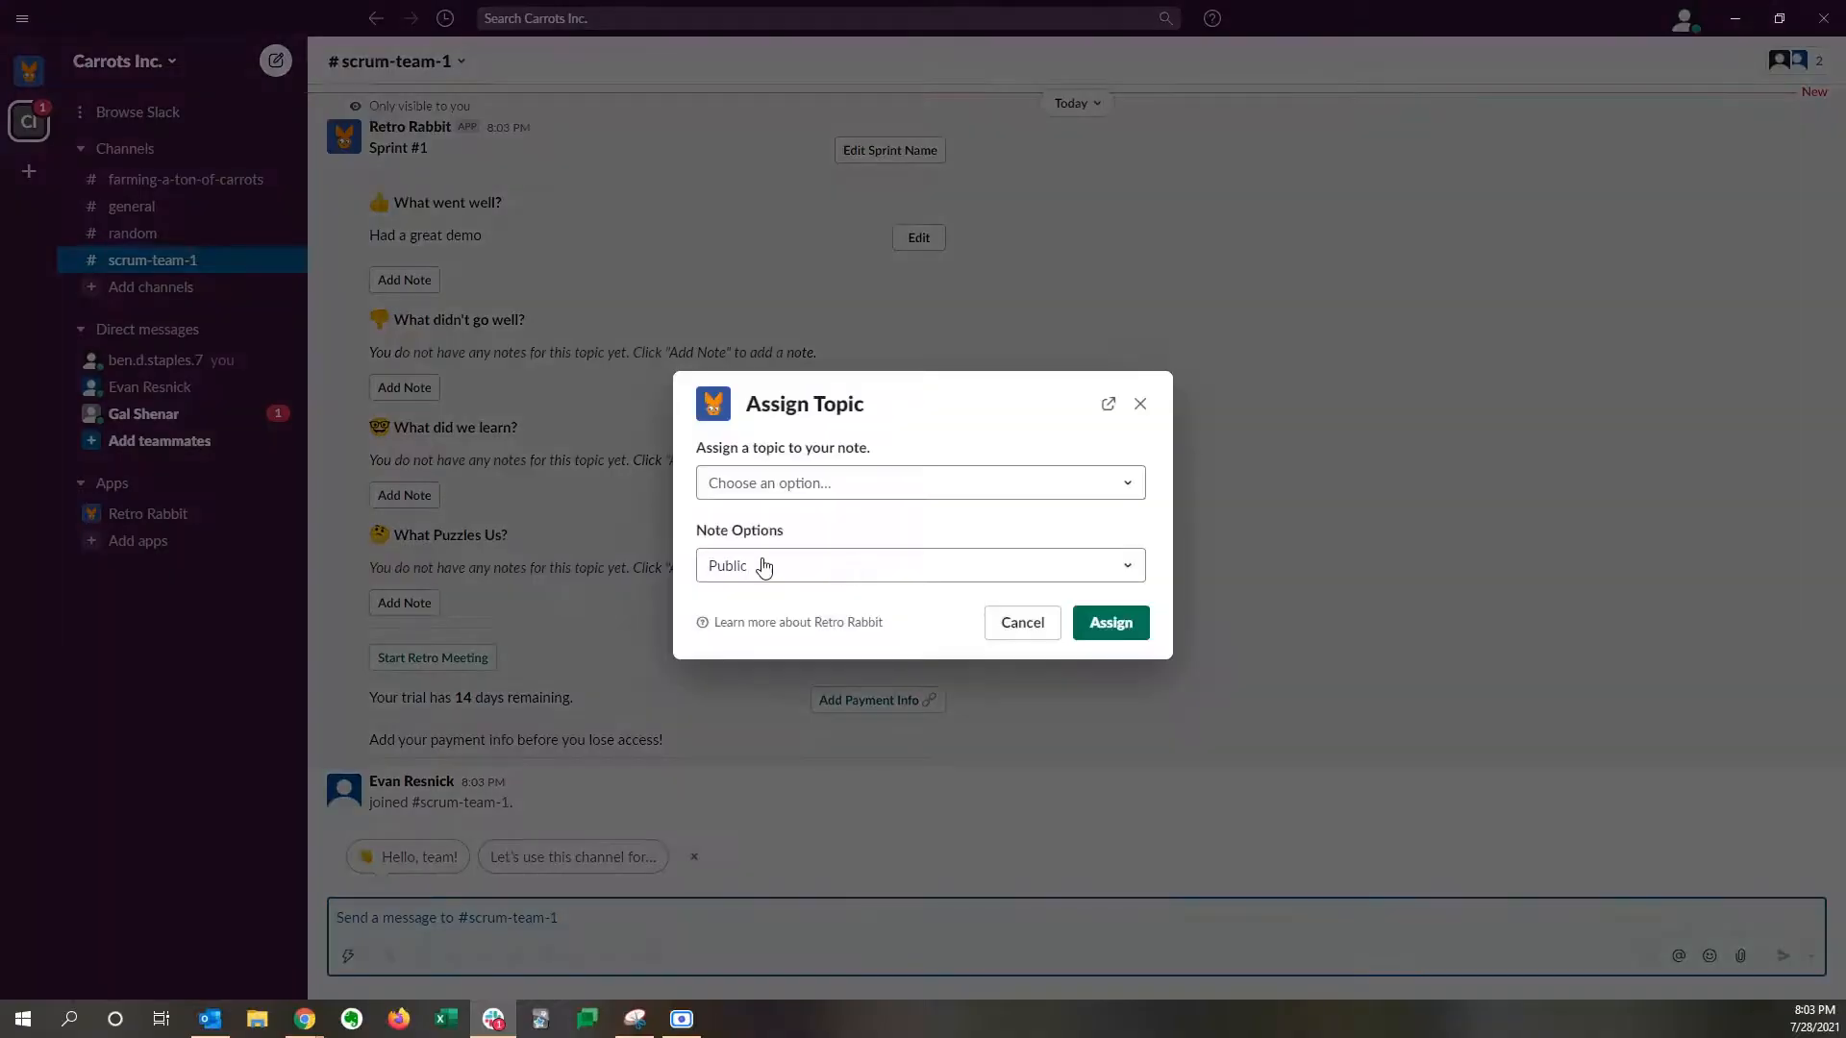
Step: Assign the tech debt note to the topic "What didn't go well?" and make it Anonymous
click(762, 483)
click(813, 576)
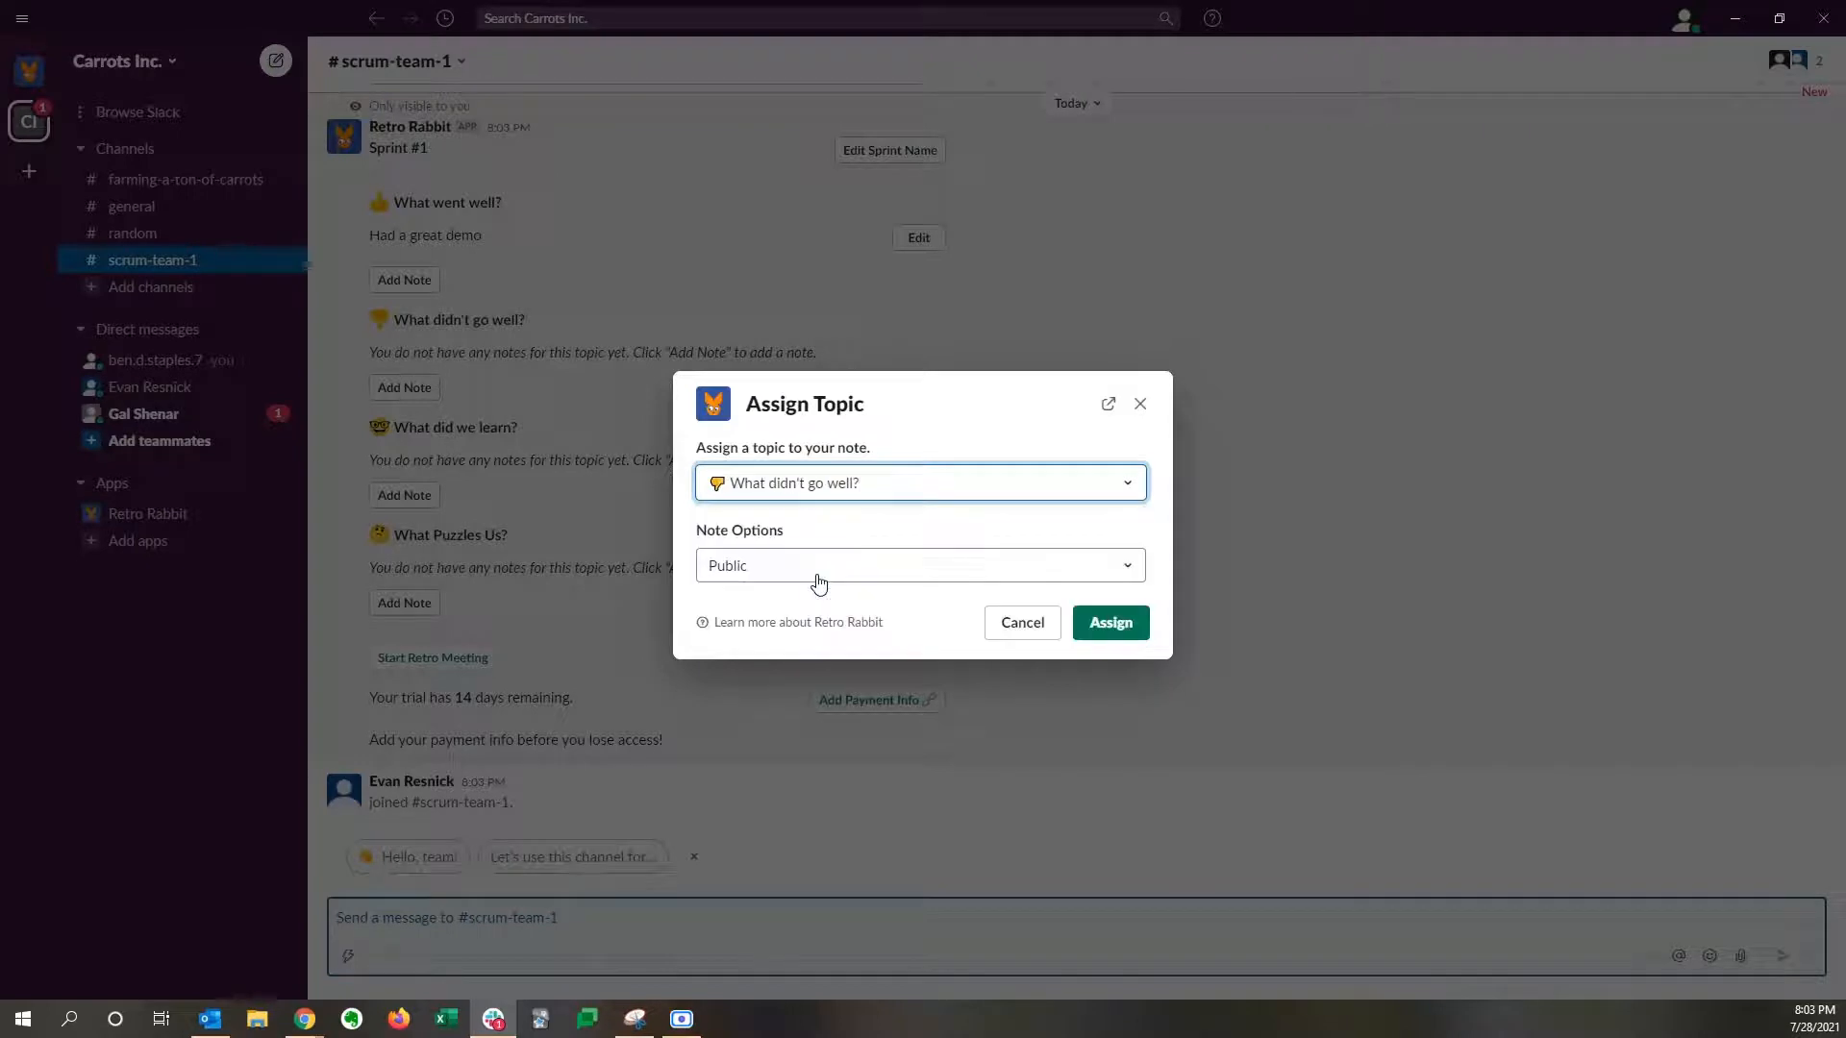
click(800, 577)
click(780, 631)
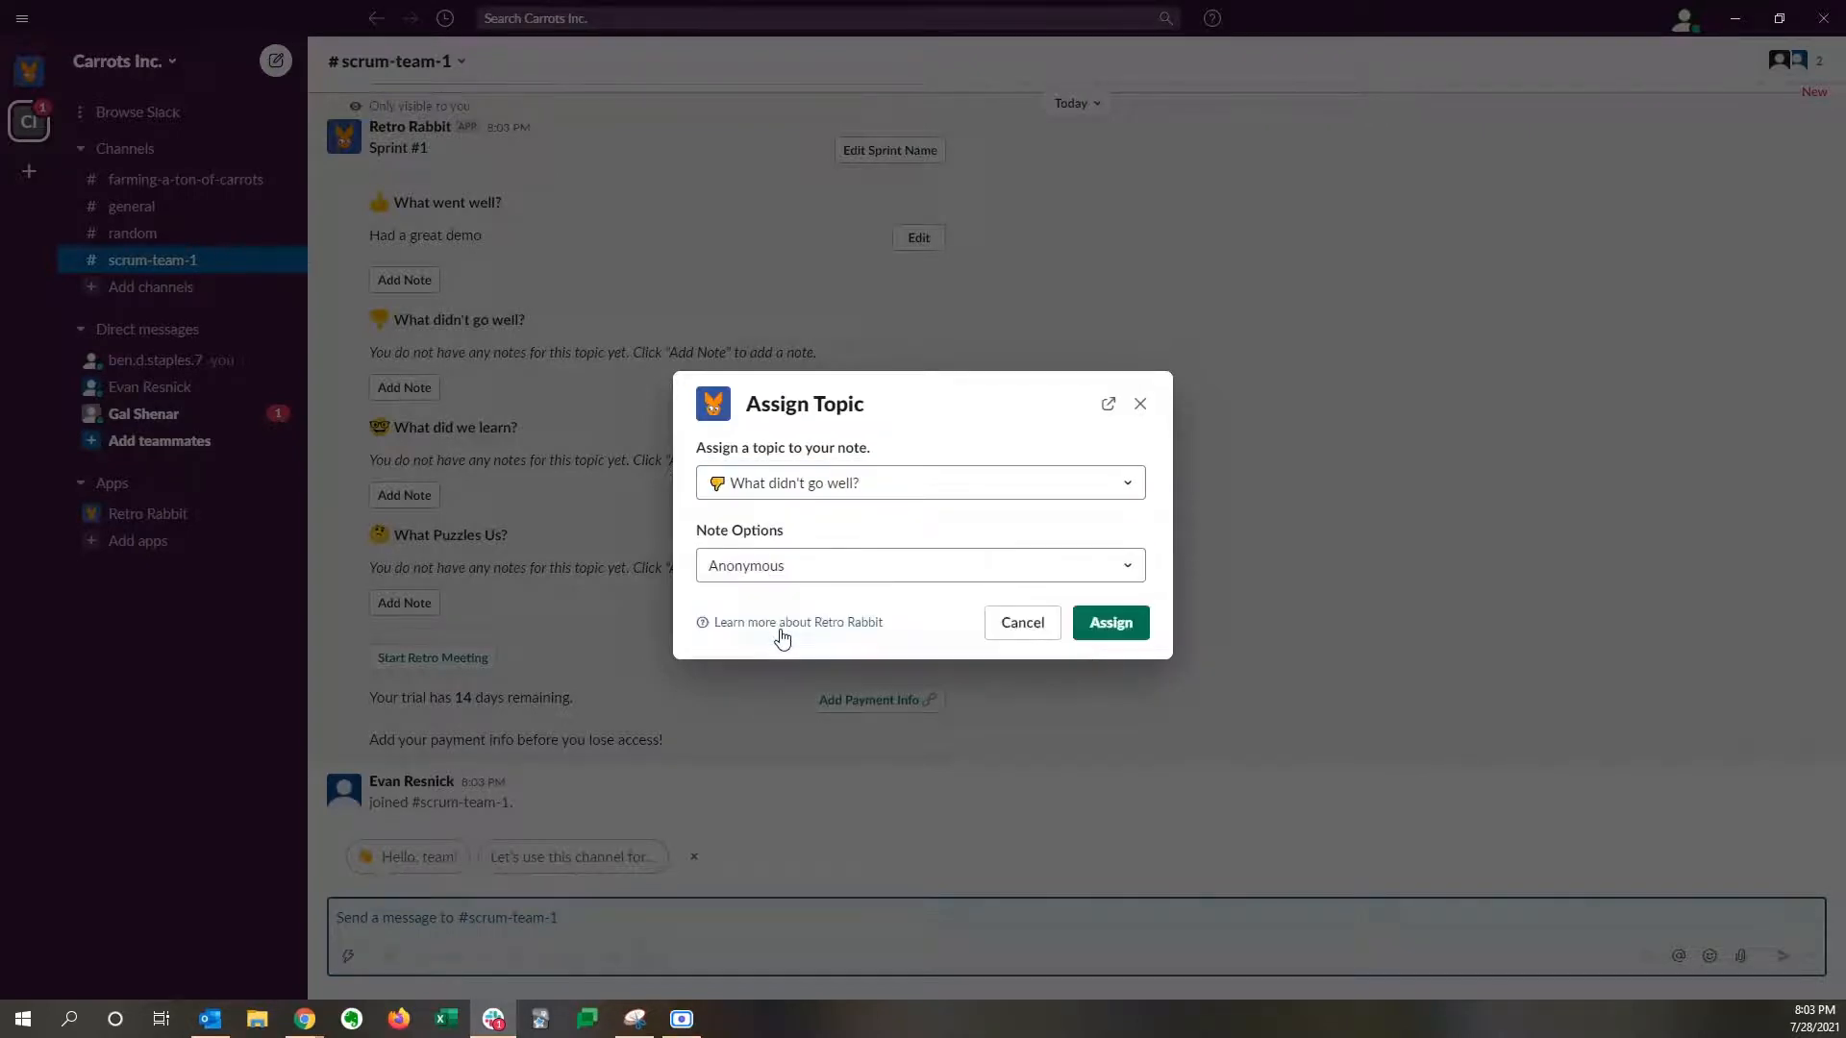
click(1094, 631)
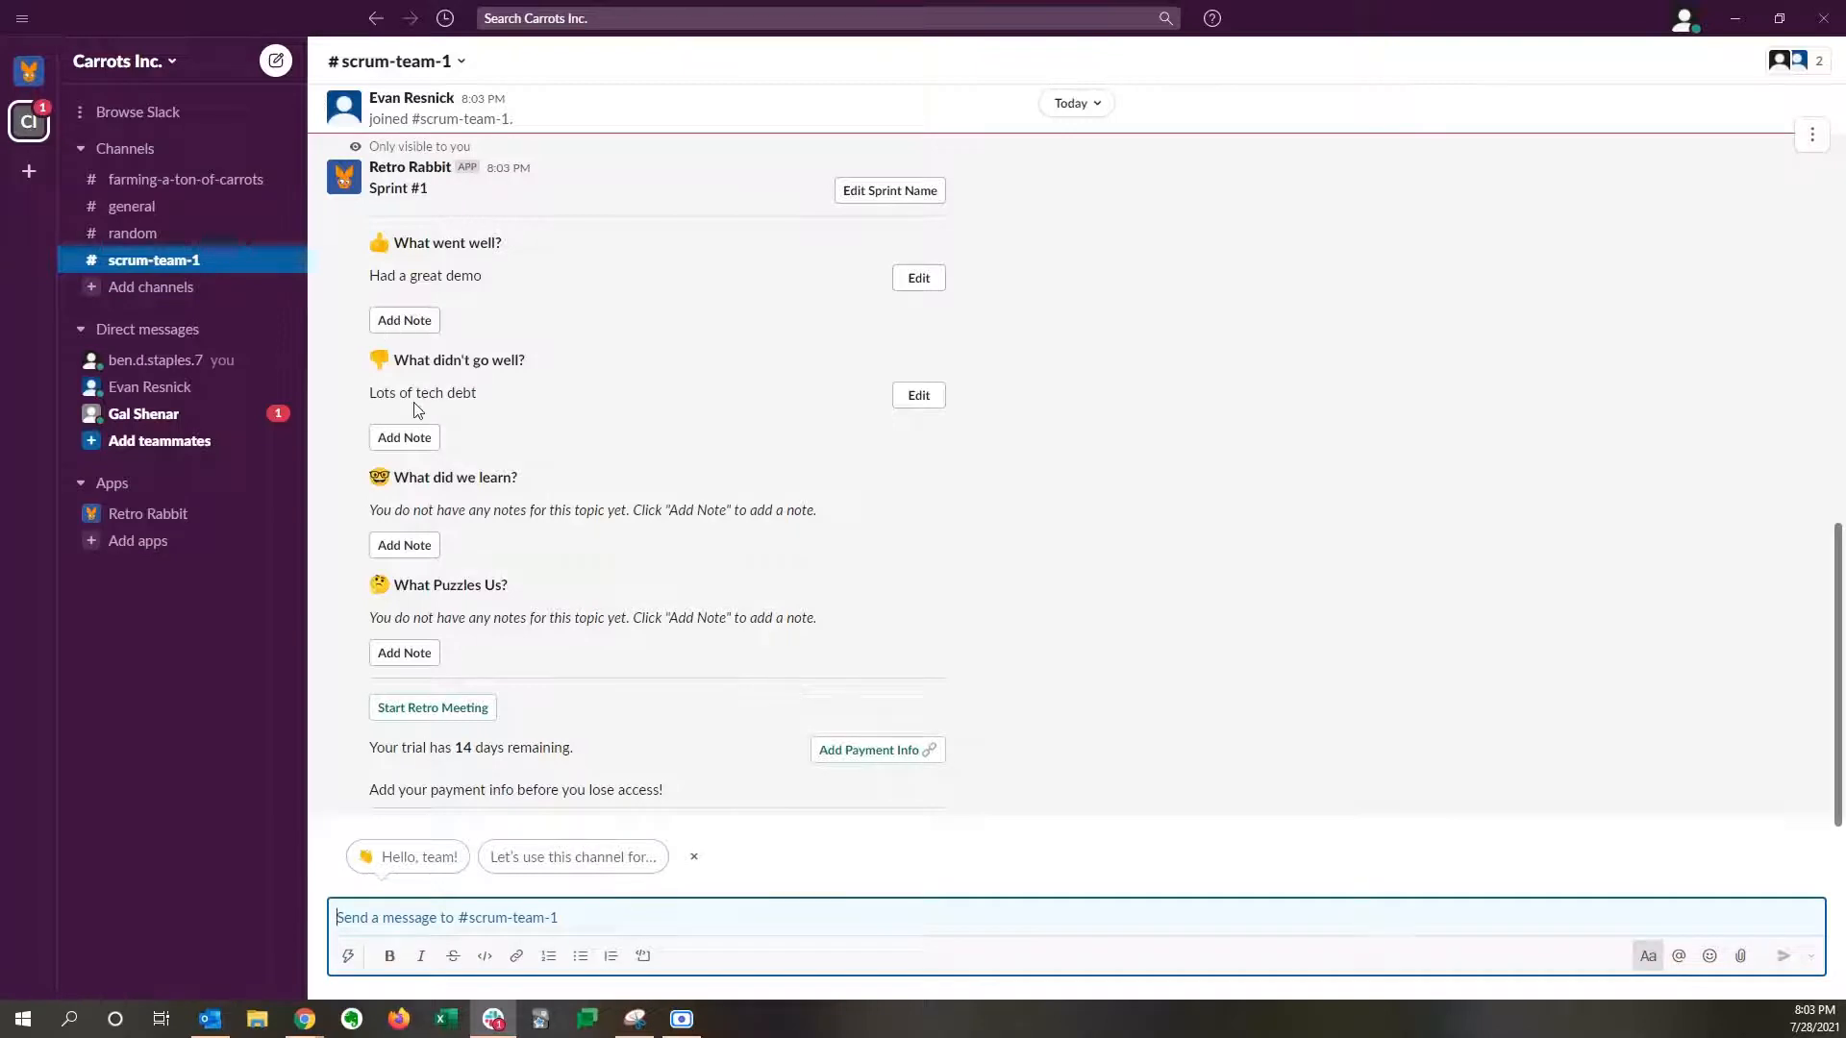
drag(415, 403, 509, 411)
click(474, 394)
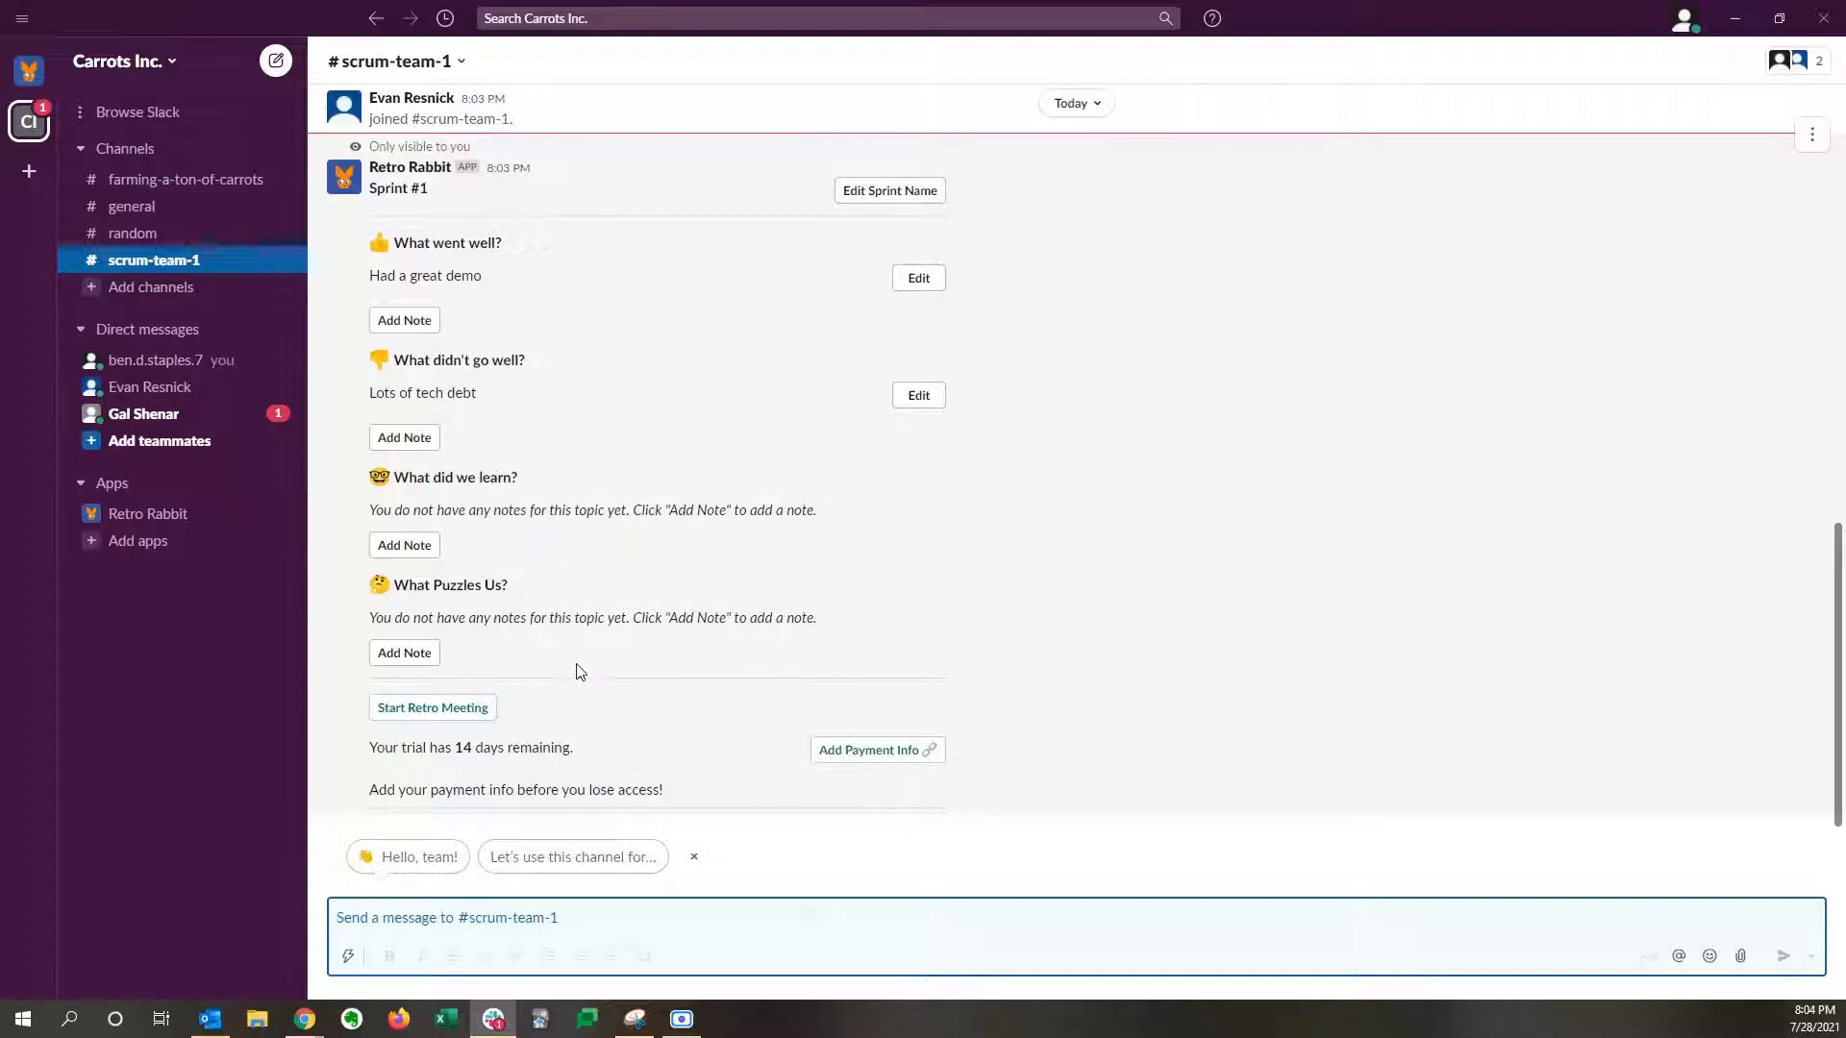
scroll(584, 615, up, 2)
scroll(589, 538, down, 2)
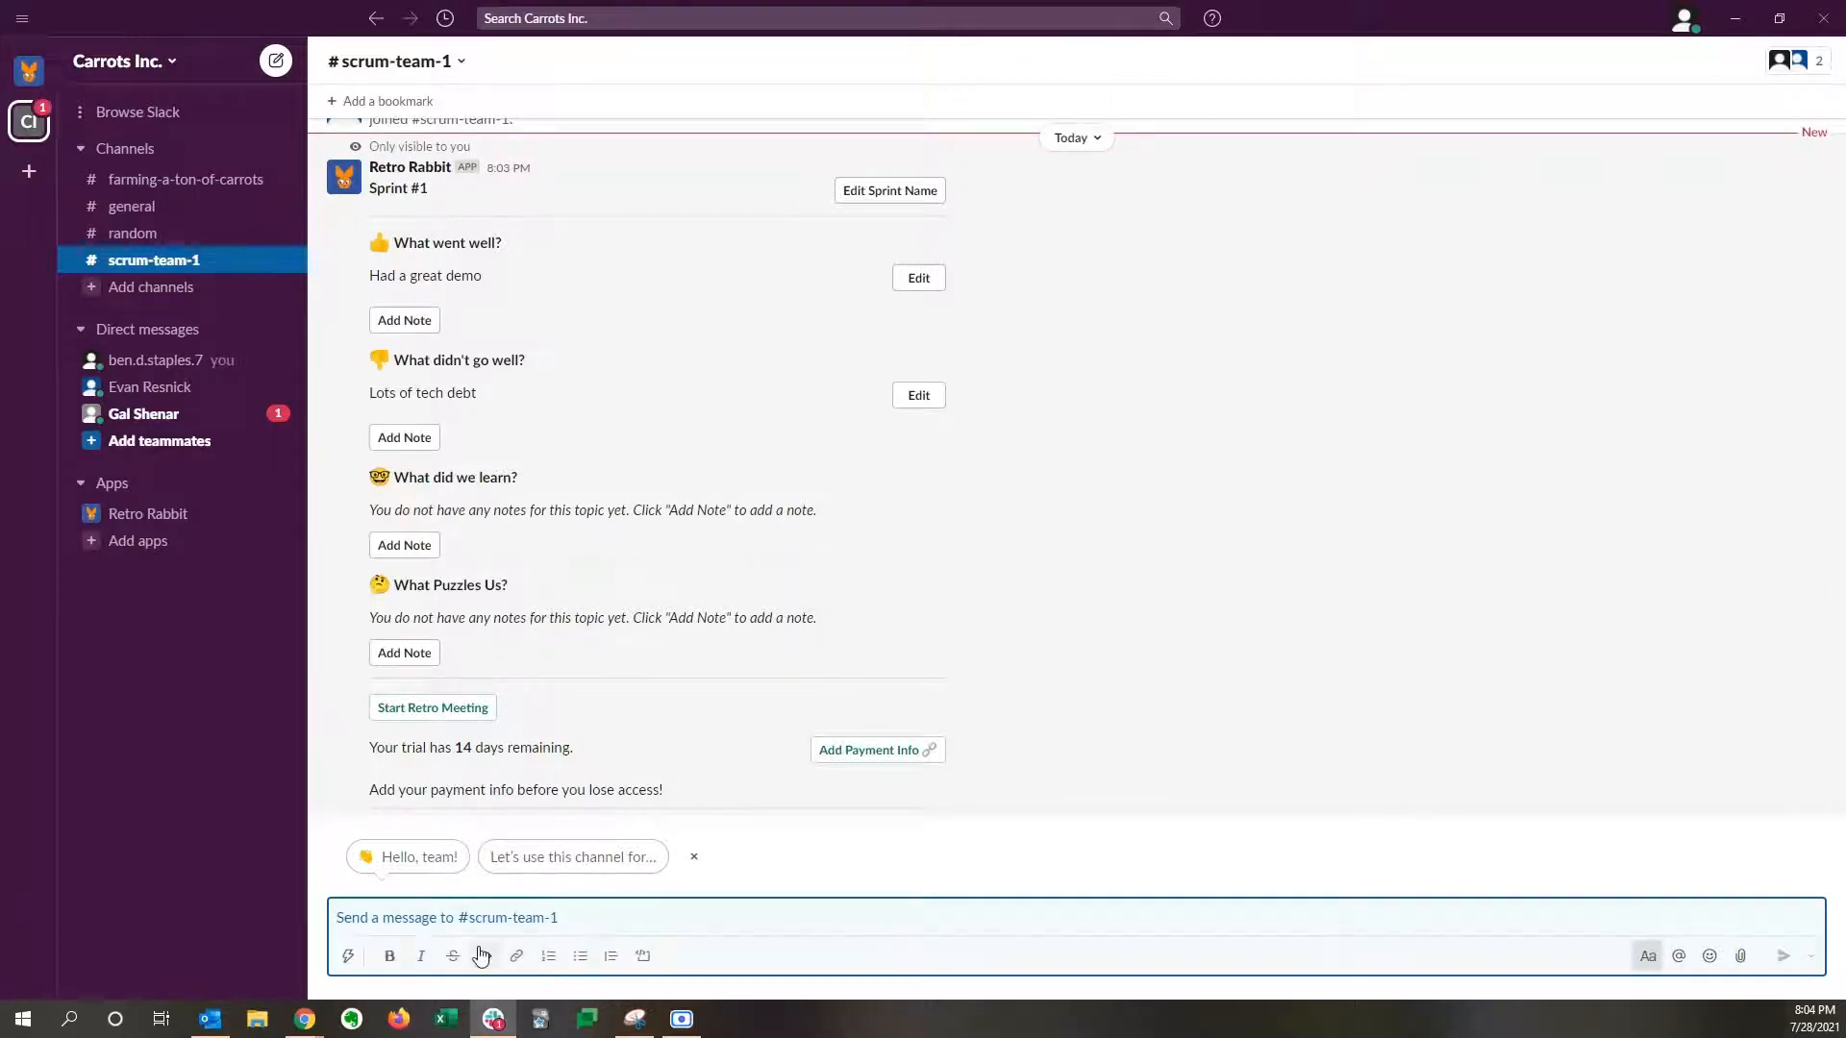
Step: Show your own notes for Sprint #1 in #scrum-team-1 with the plain /retro command
text(/retro)
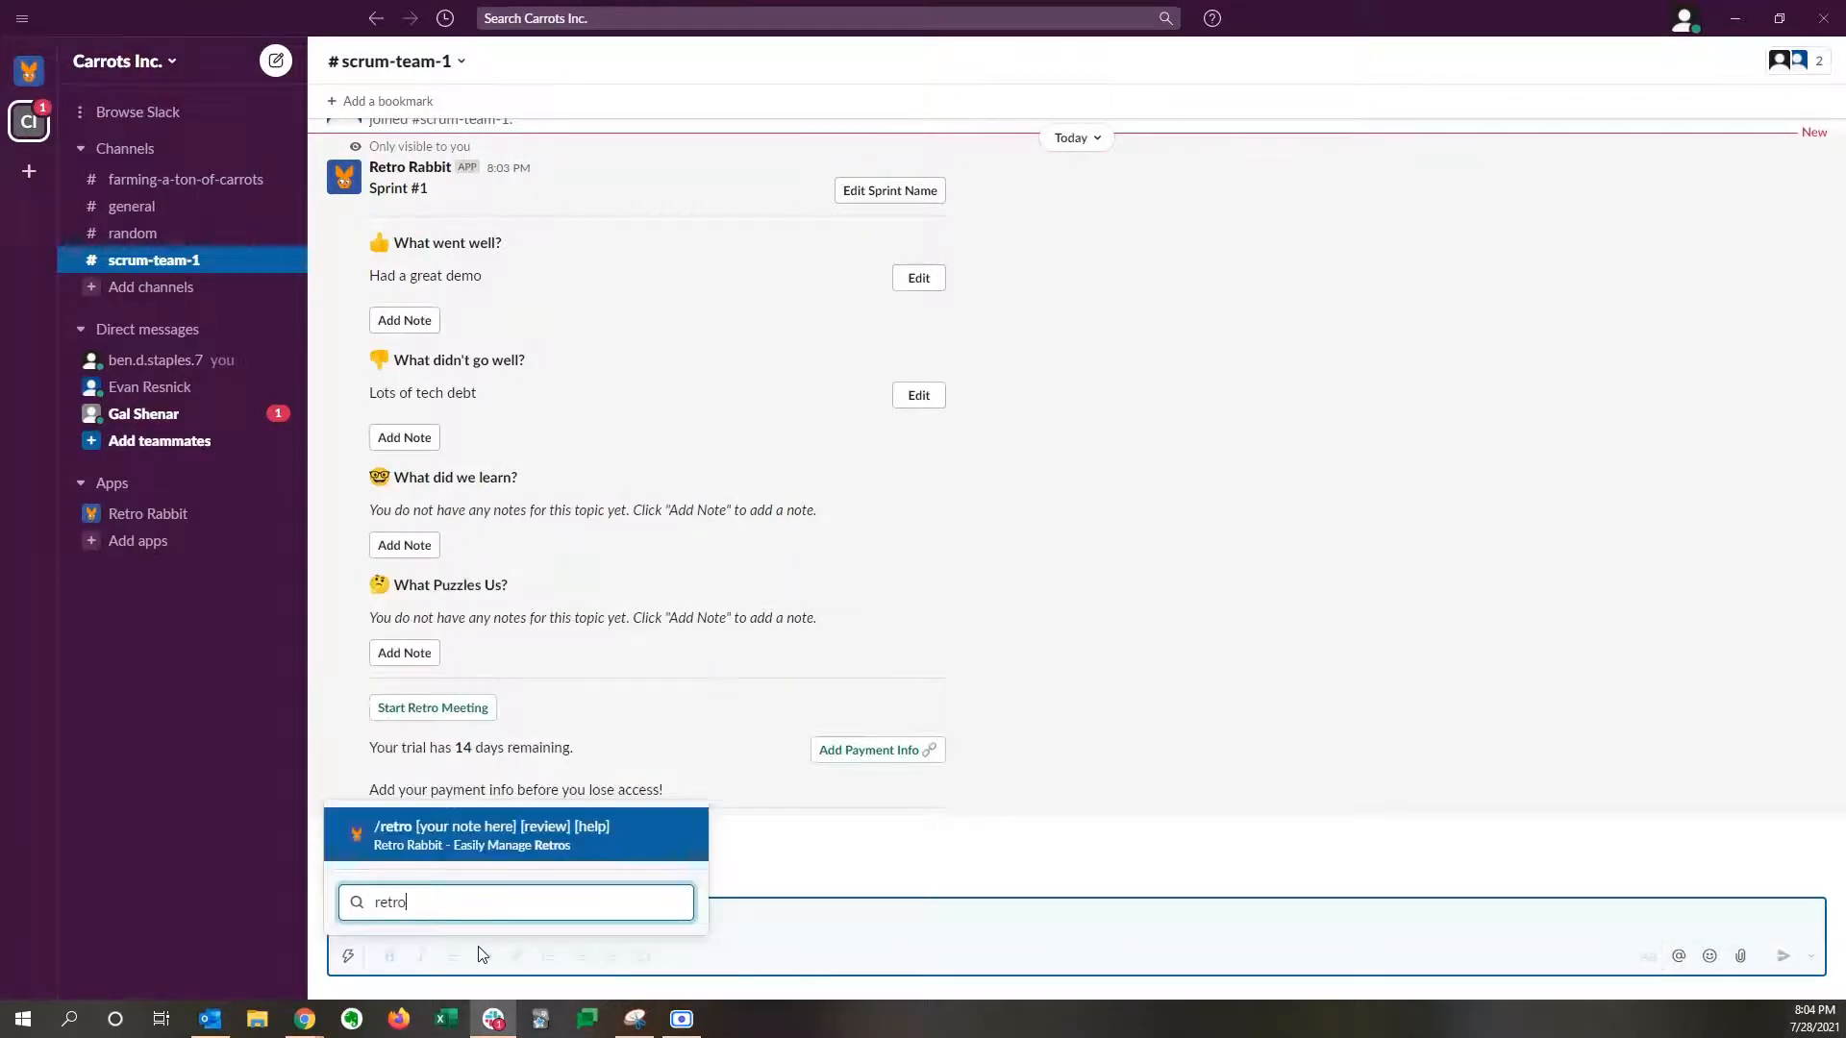
key(Return)
key(Return)
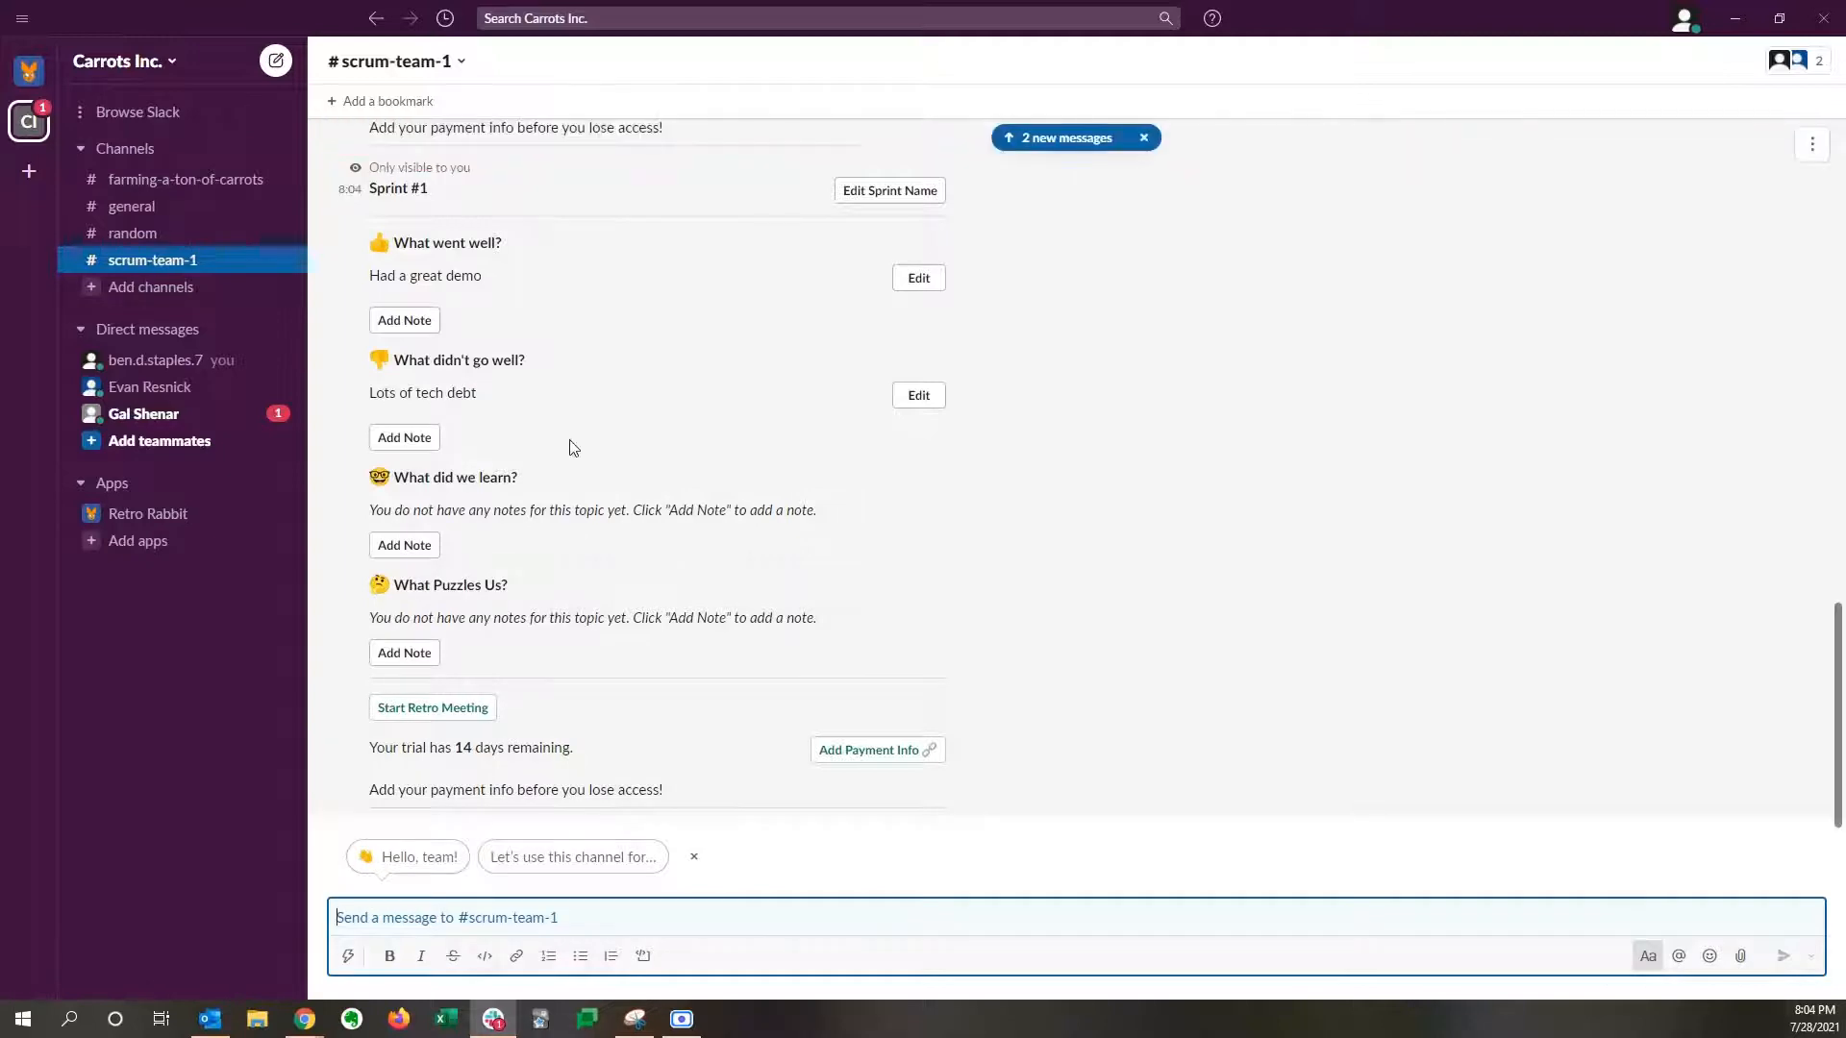
scroll(569, 444, down, 4)
scroll(528, 409, down, 3)
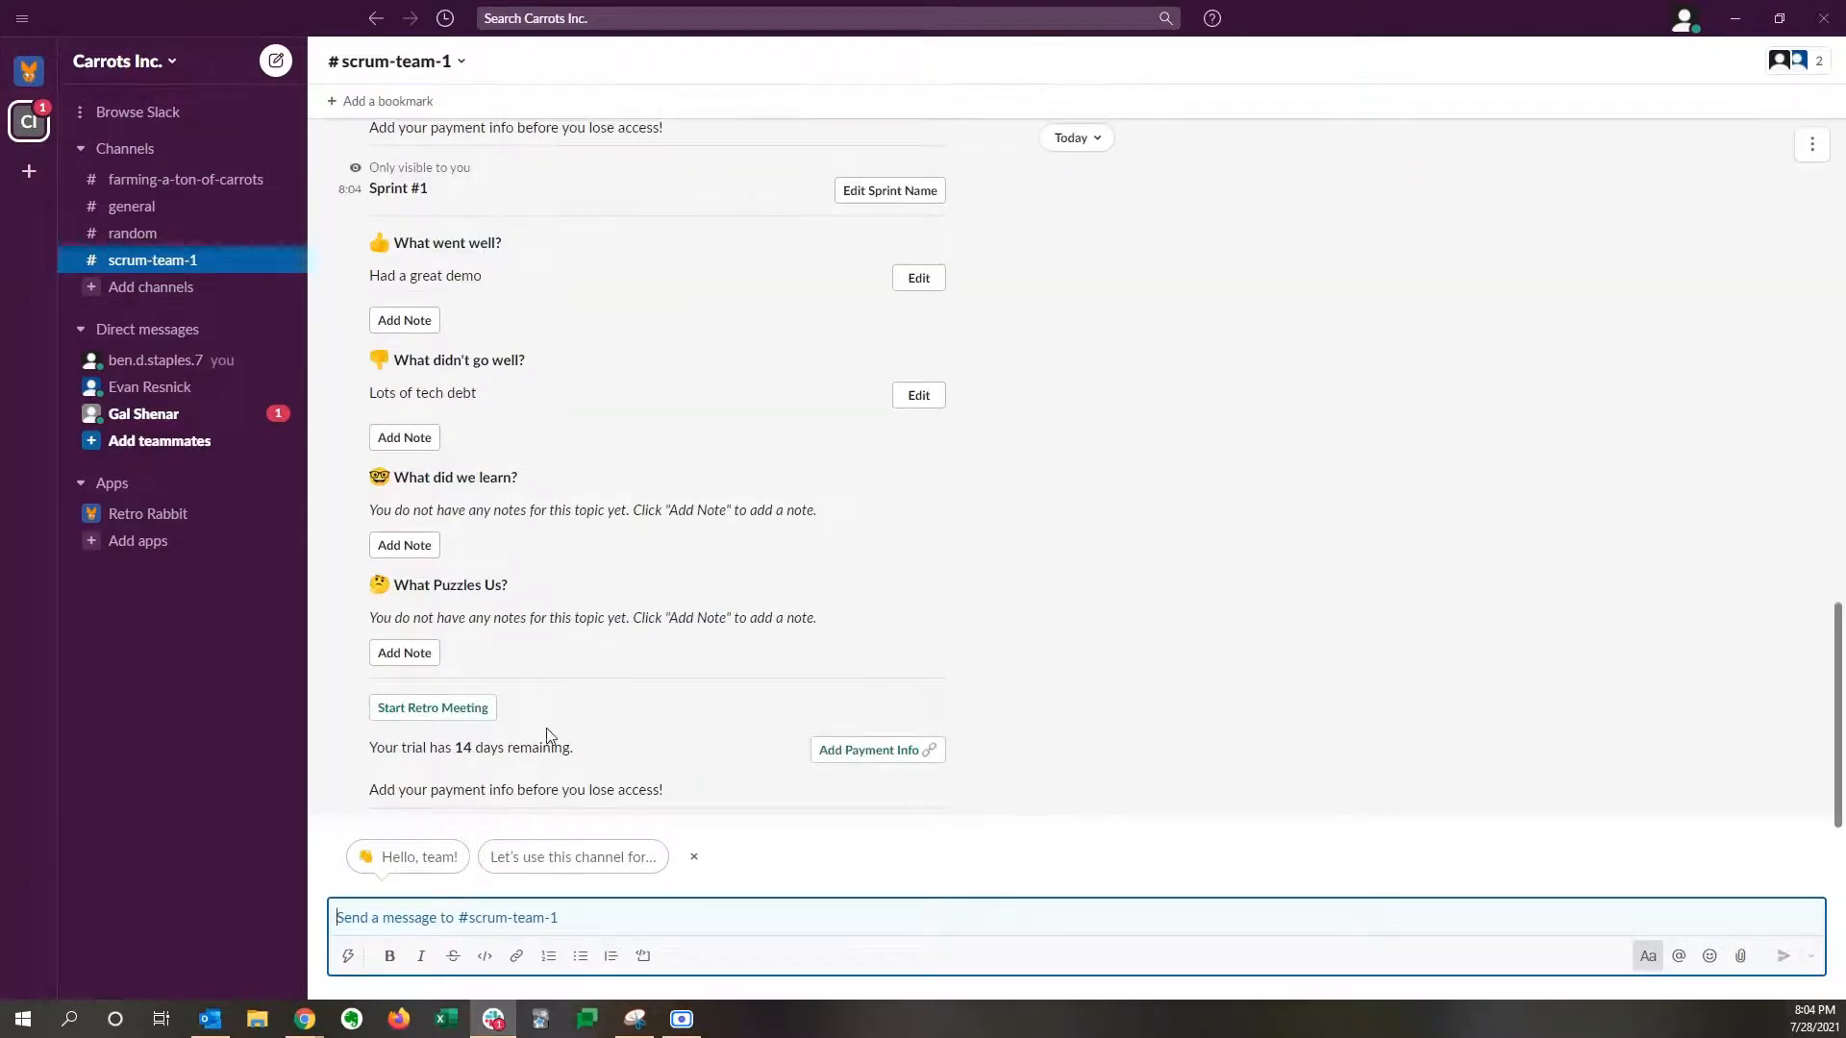
Step: Start the retro meeting for Sprint #1 and confirm that the review should begin
click(468, 722)
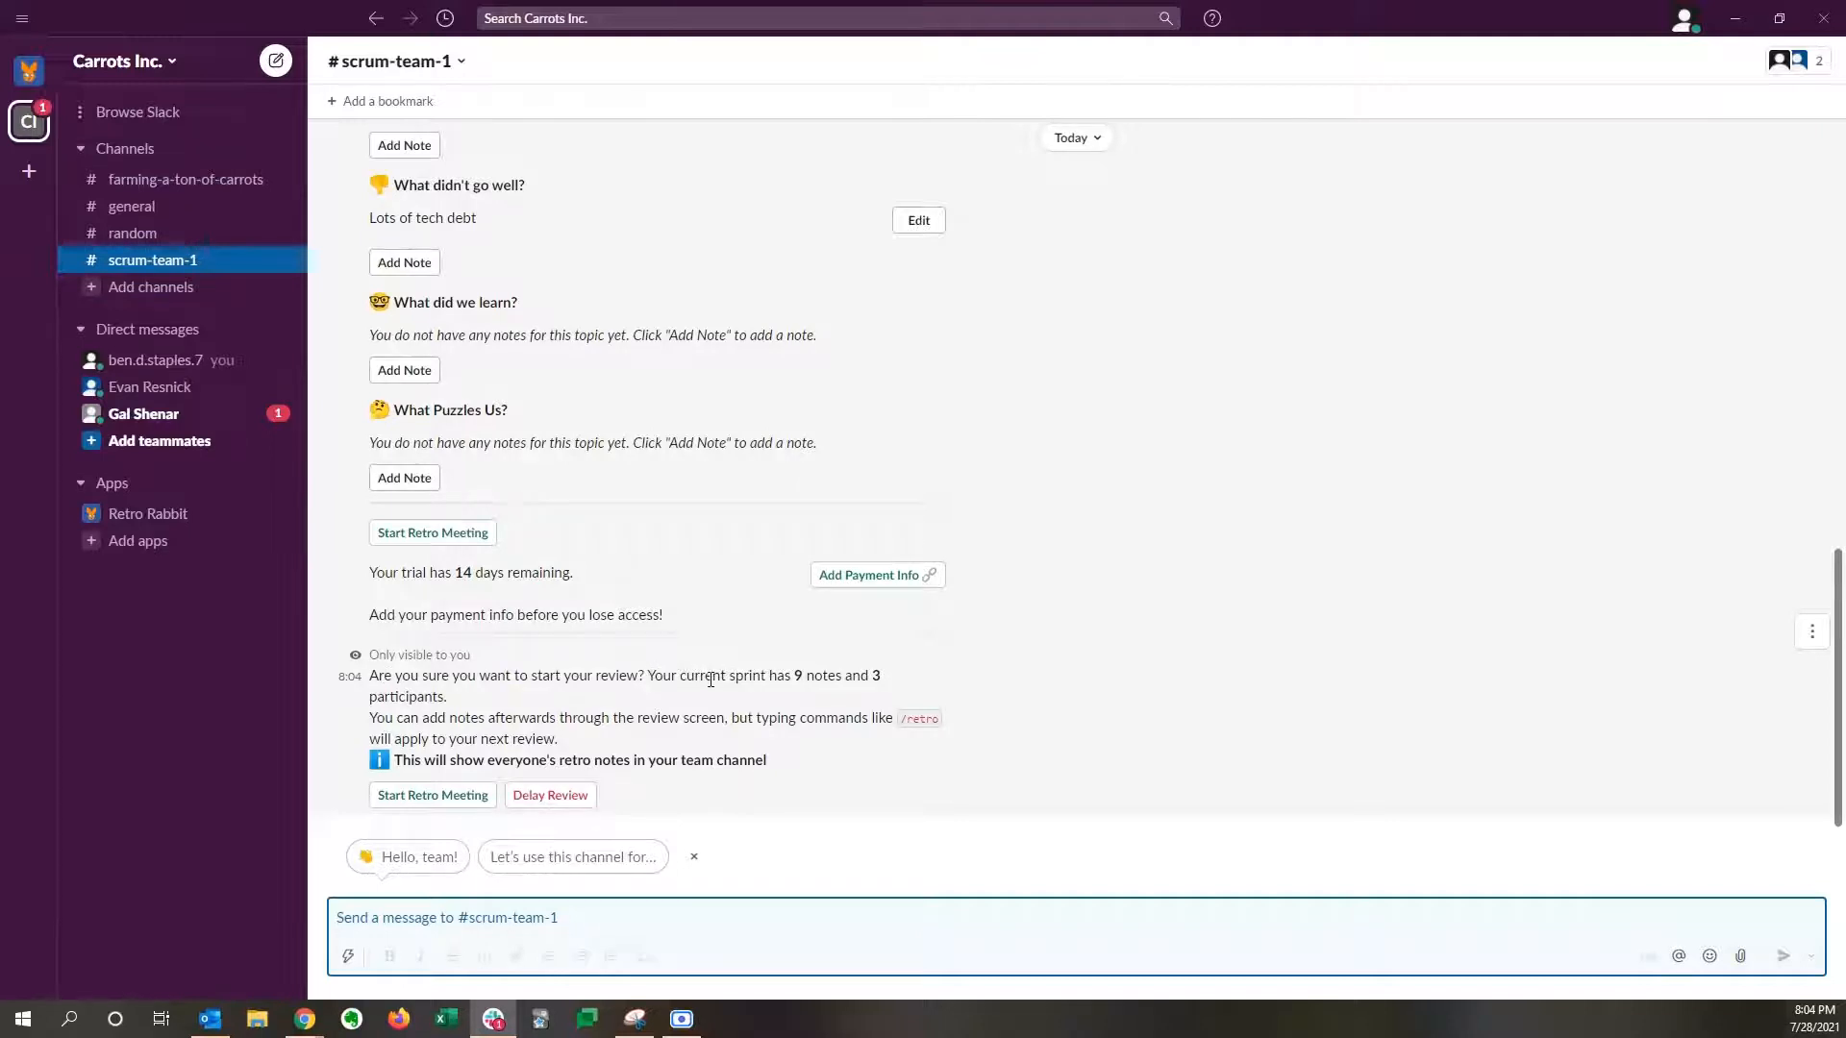
drag(731, 675, 886, 696)
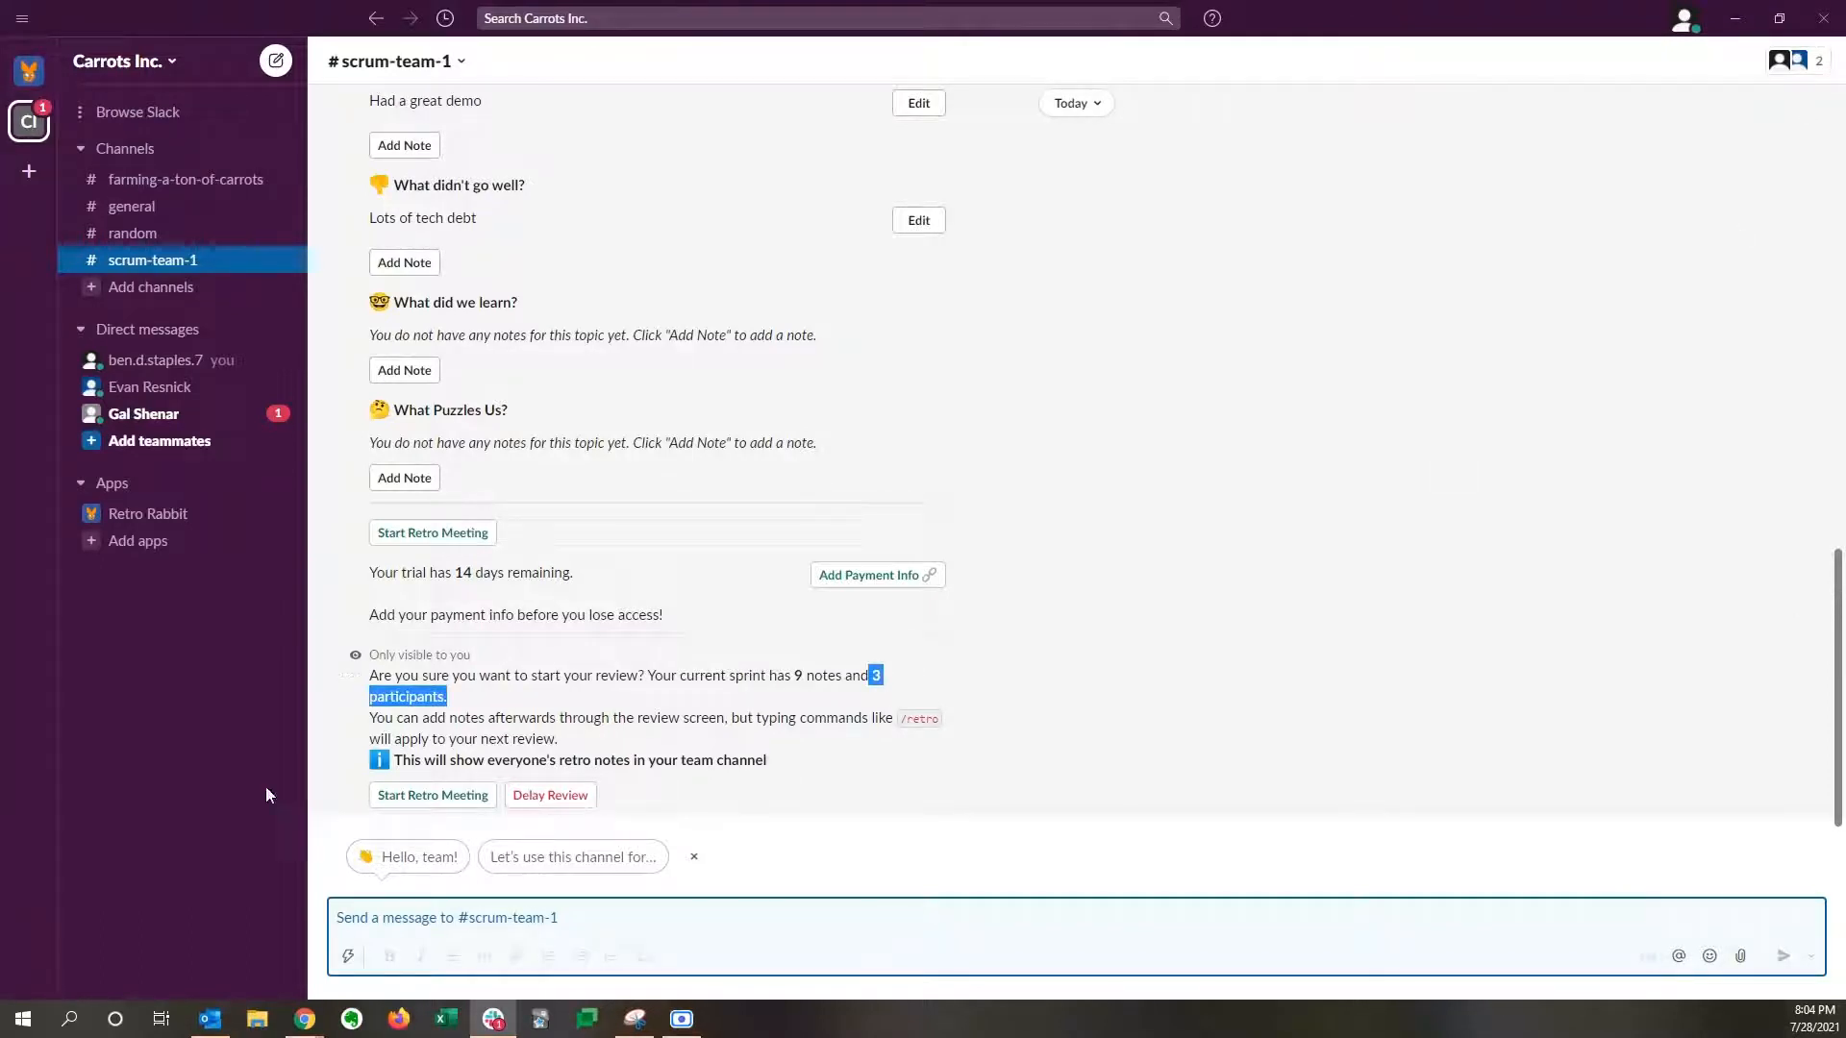
click(465, 748)
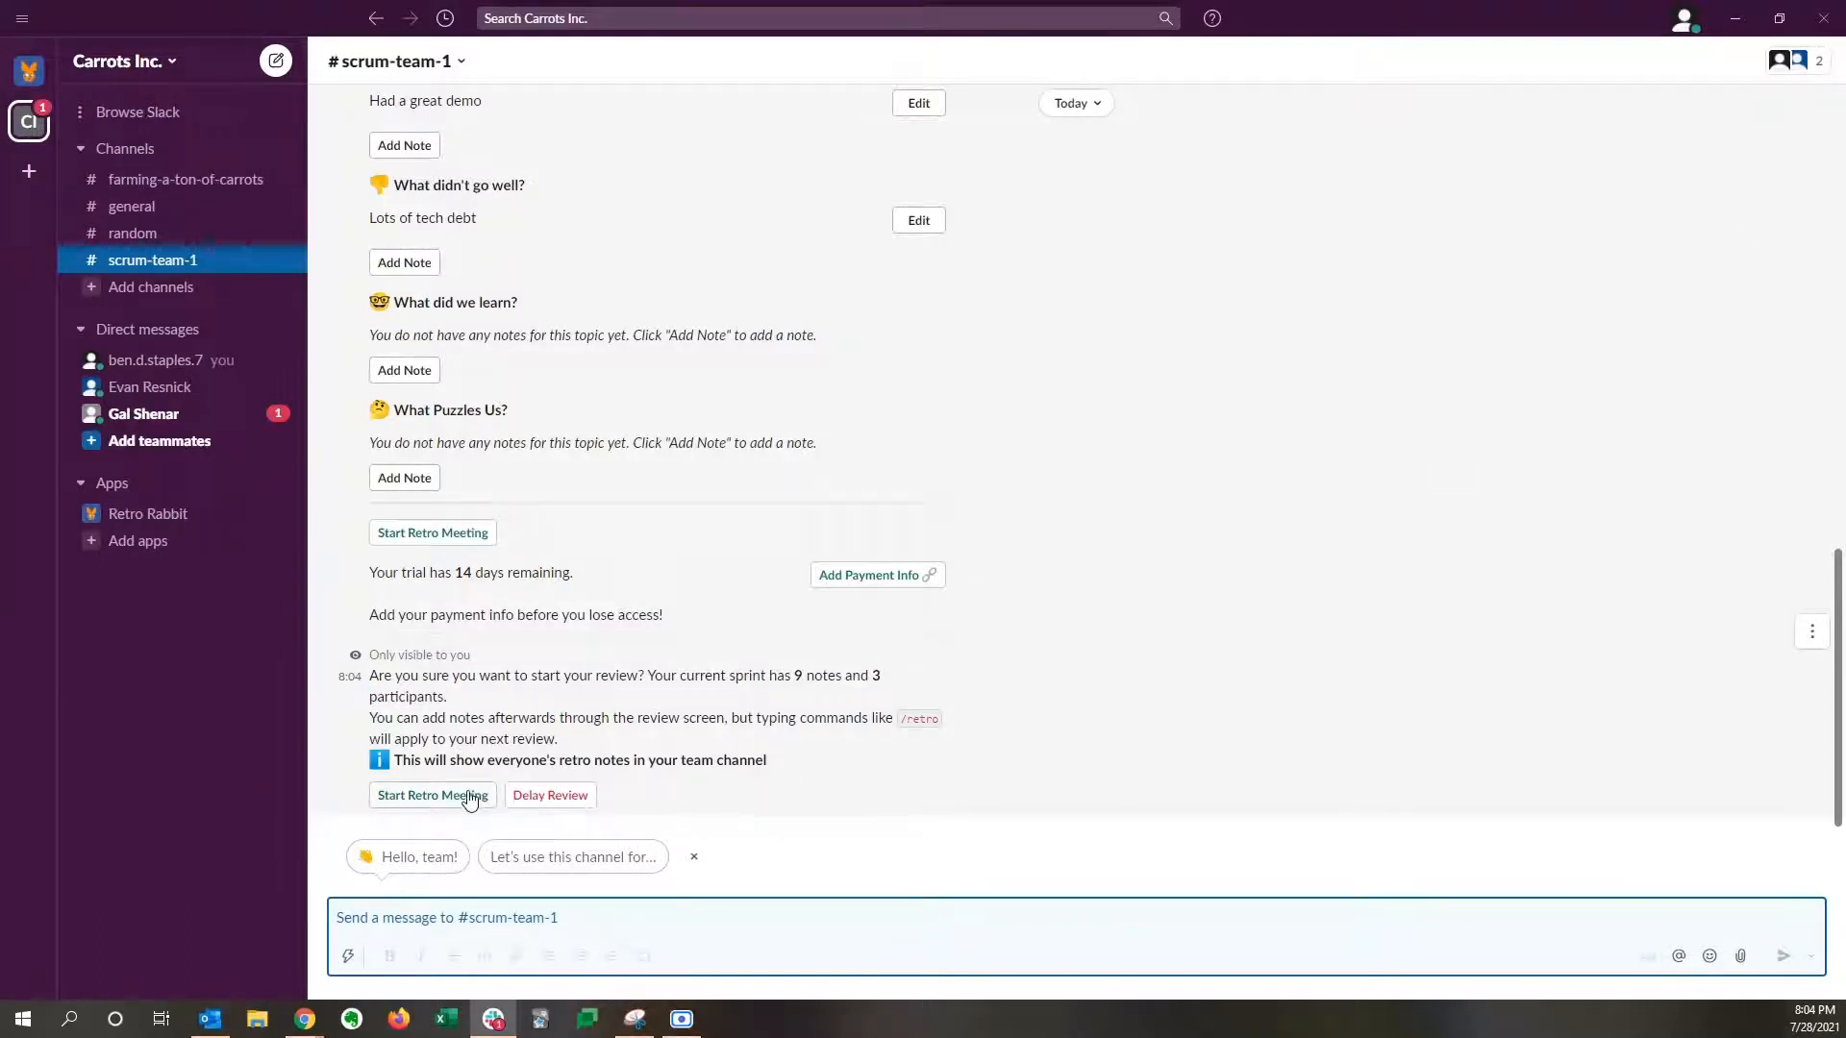
click(468, 799)
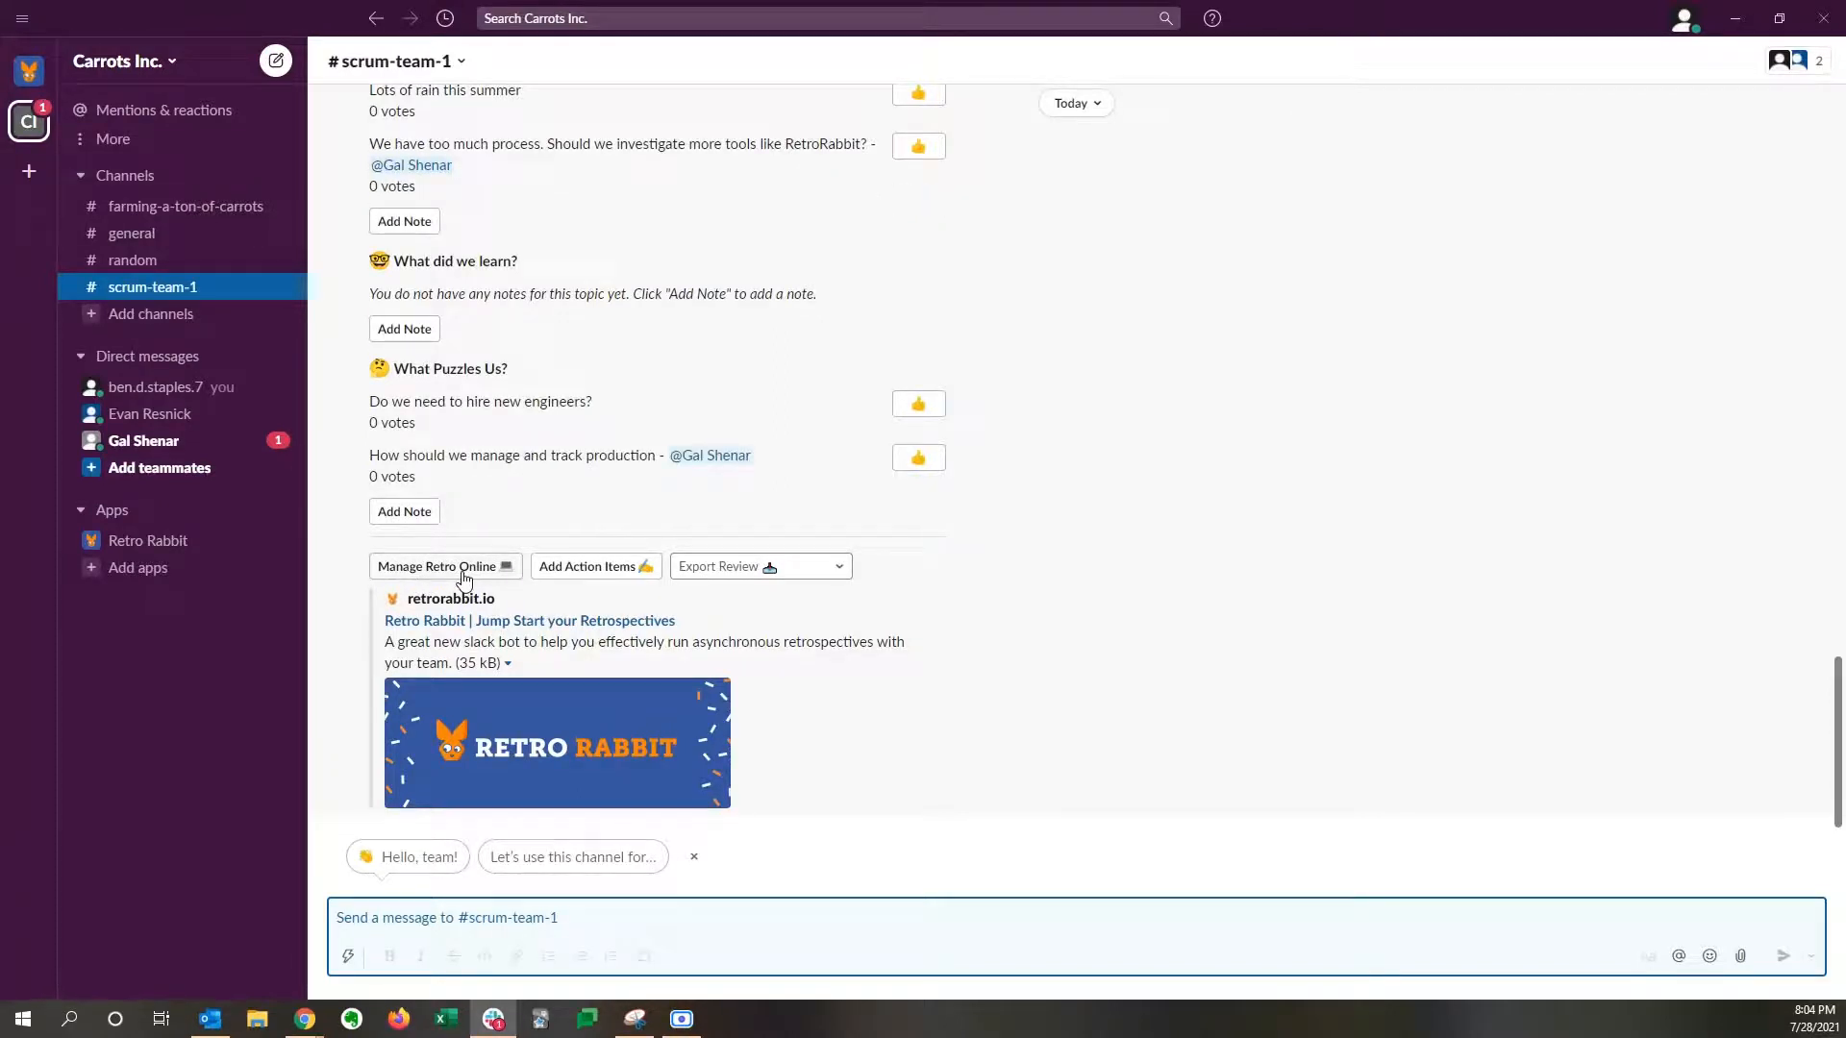
Step: Vote for the notes "We are on track to meet our revenue goals" and "Do we need to hire new engineers?" in the channel's review
scroll(841, 728, up, 5)
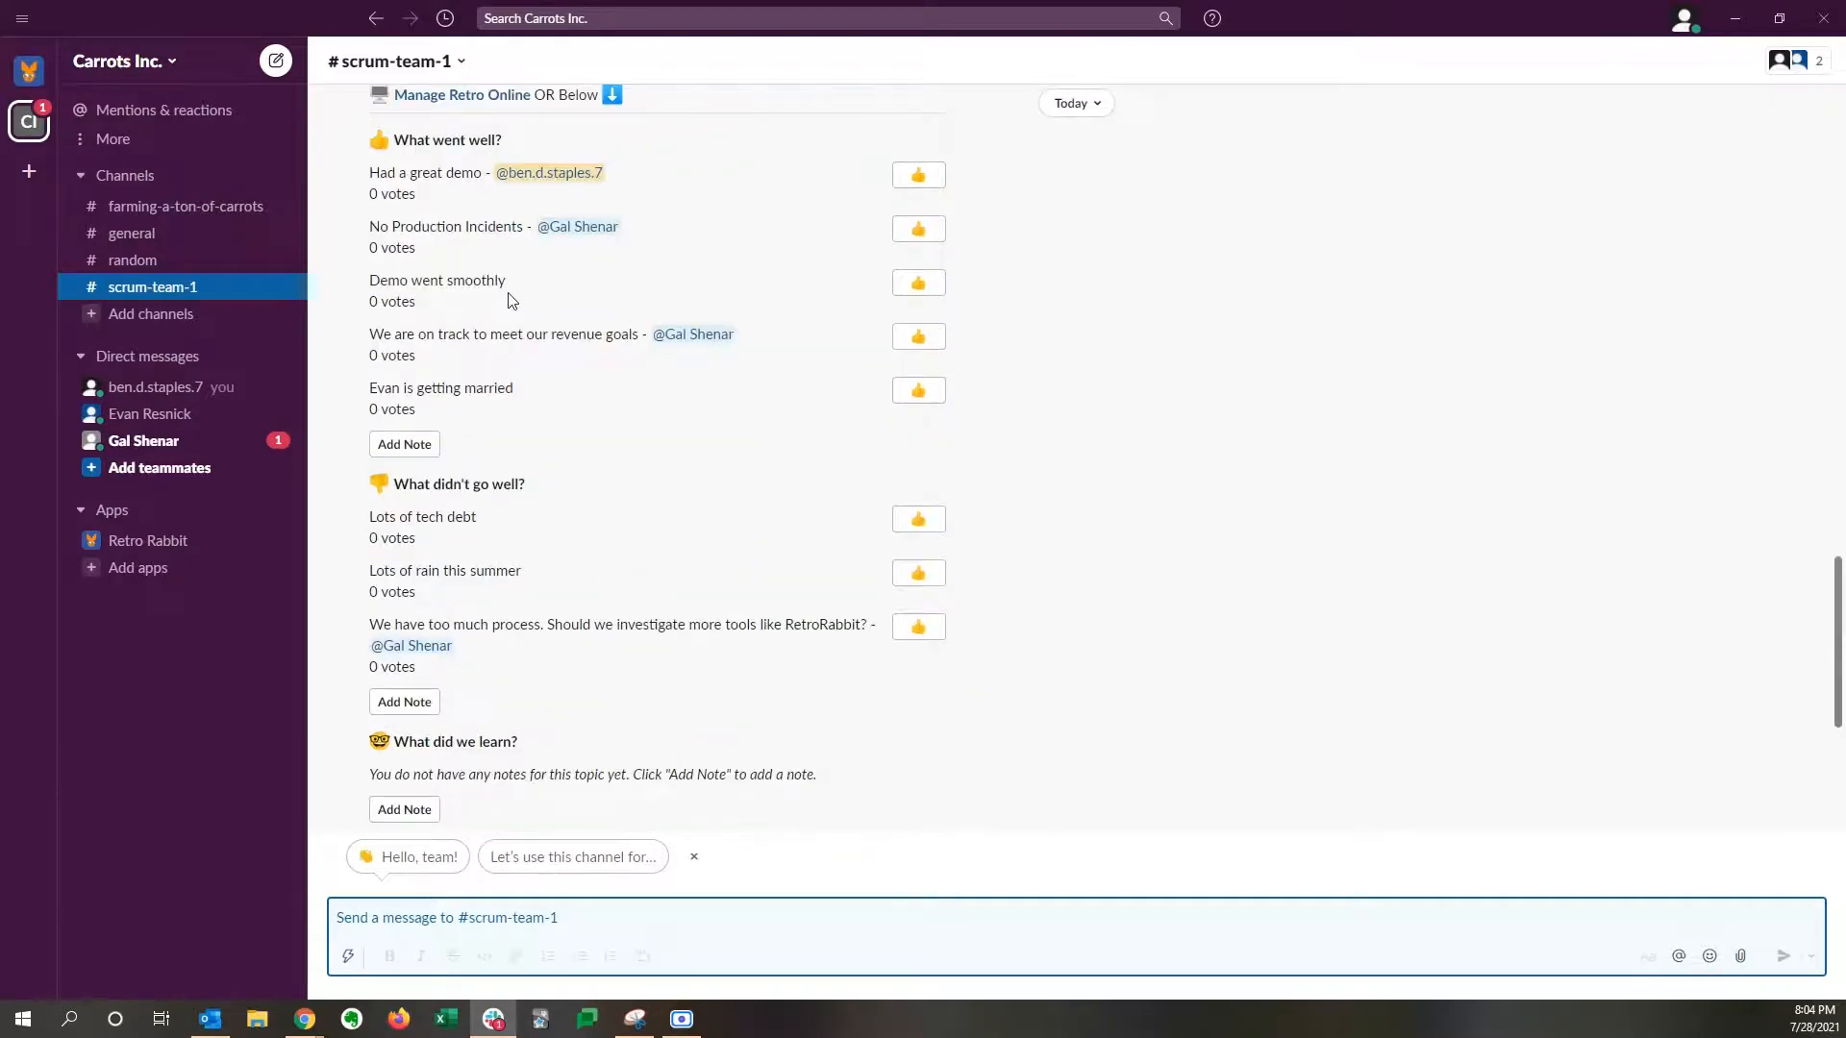
scroll(609, 404, down, 3)
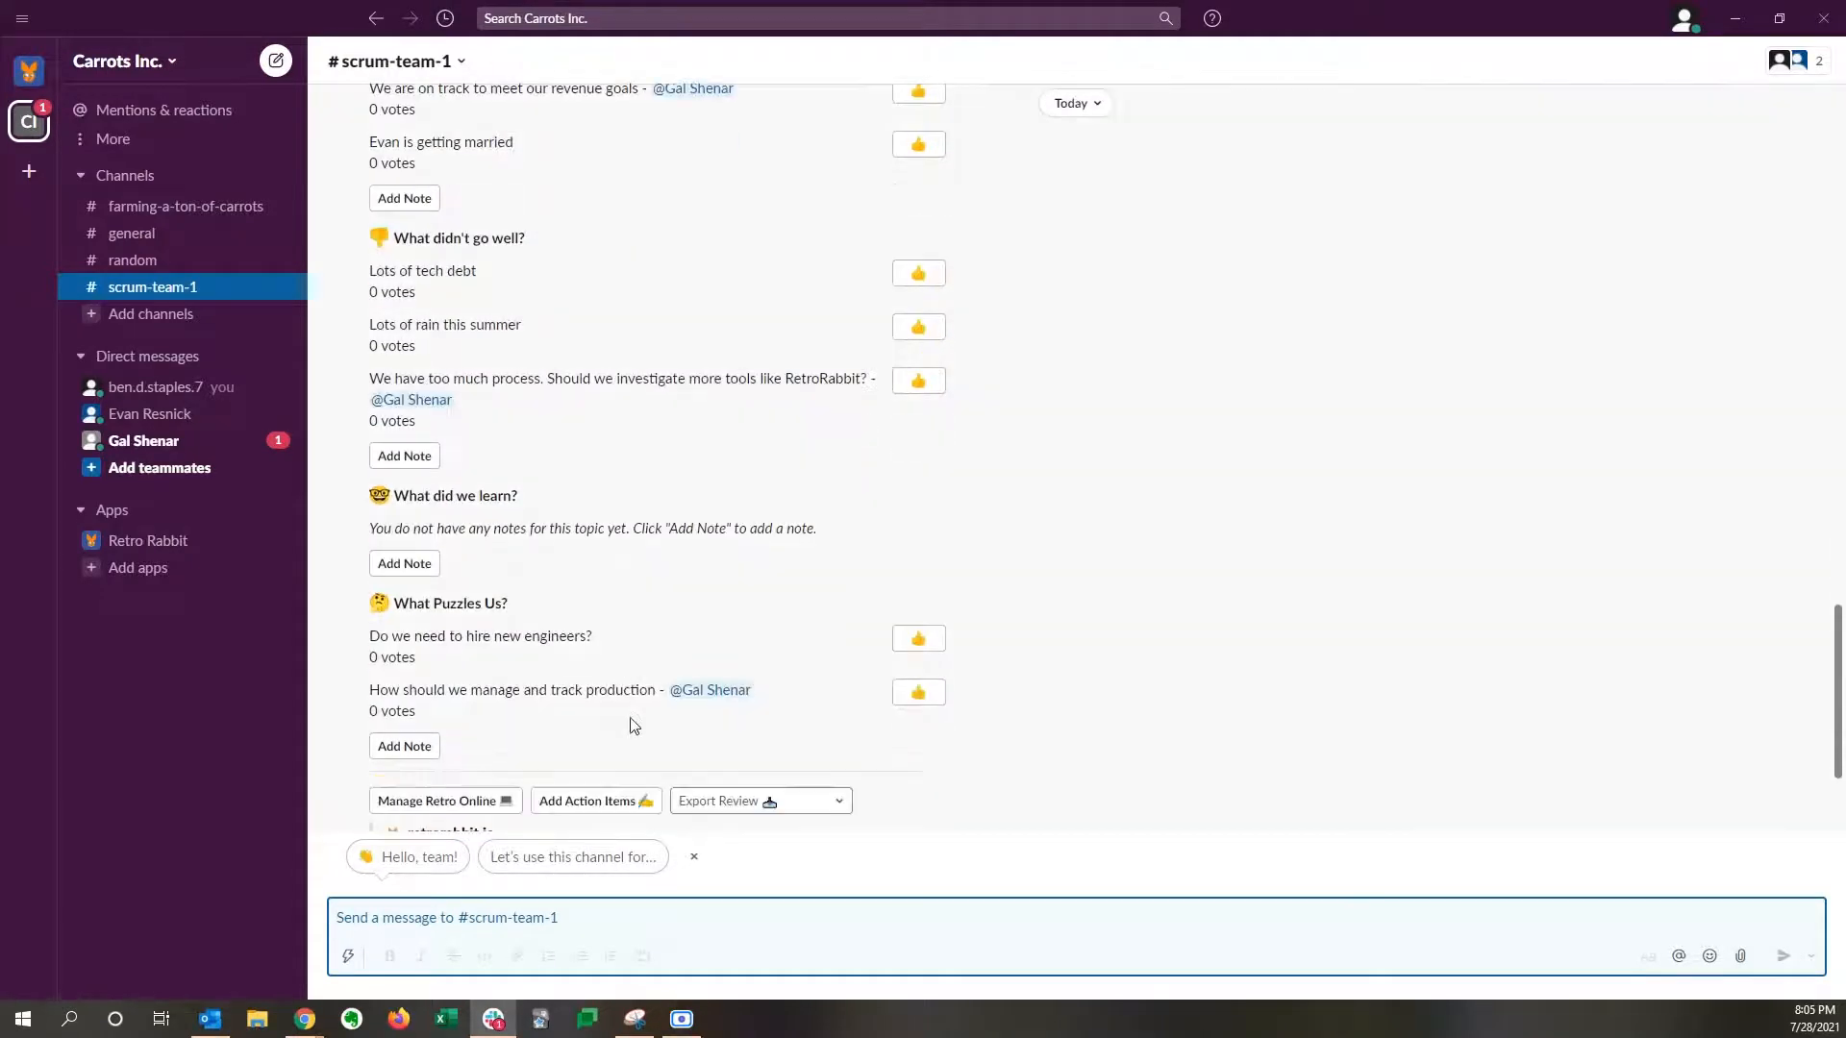
scroll(634, 718, up, 2)
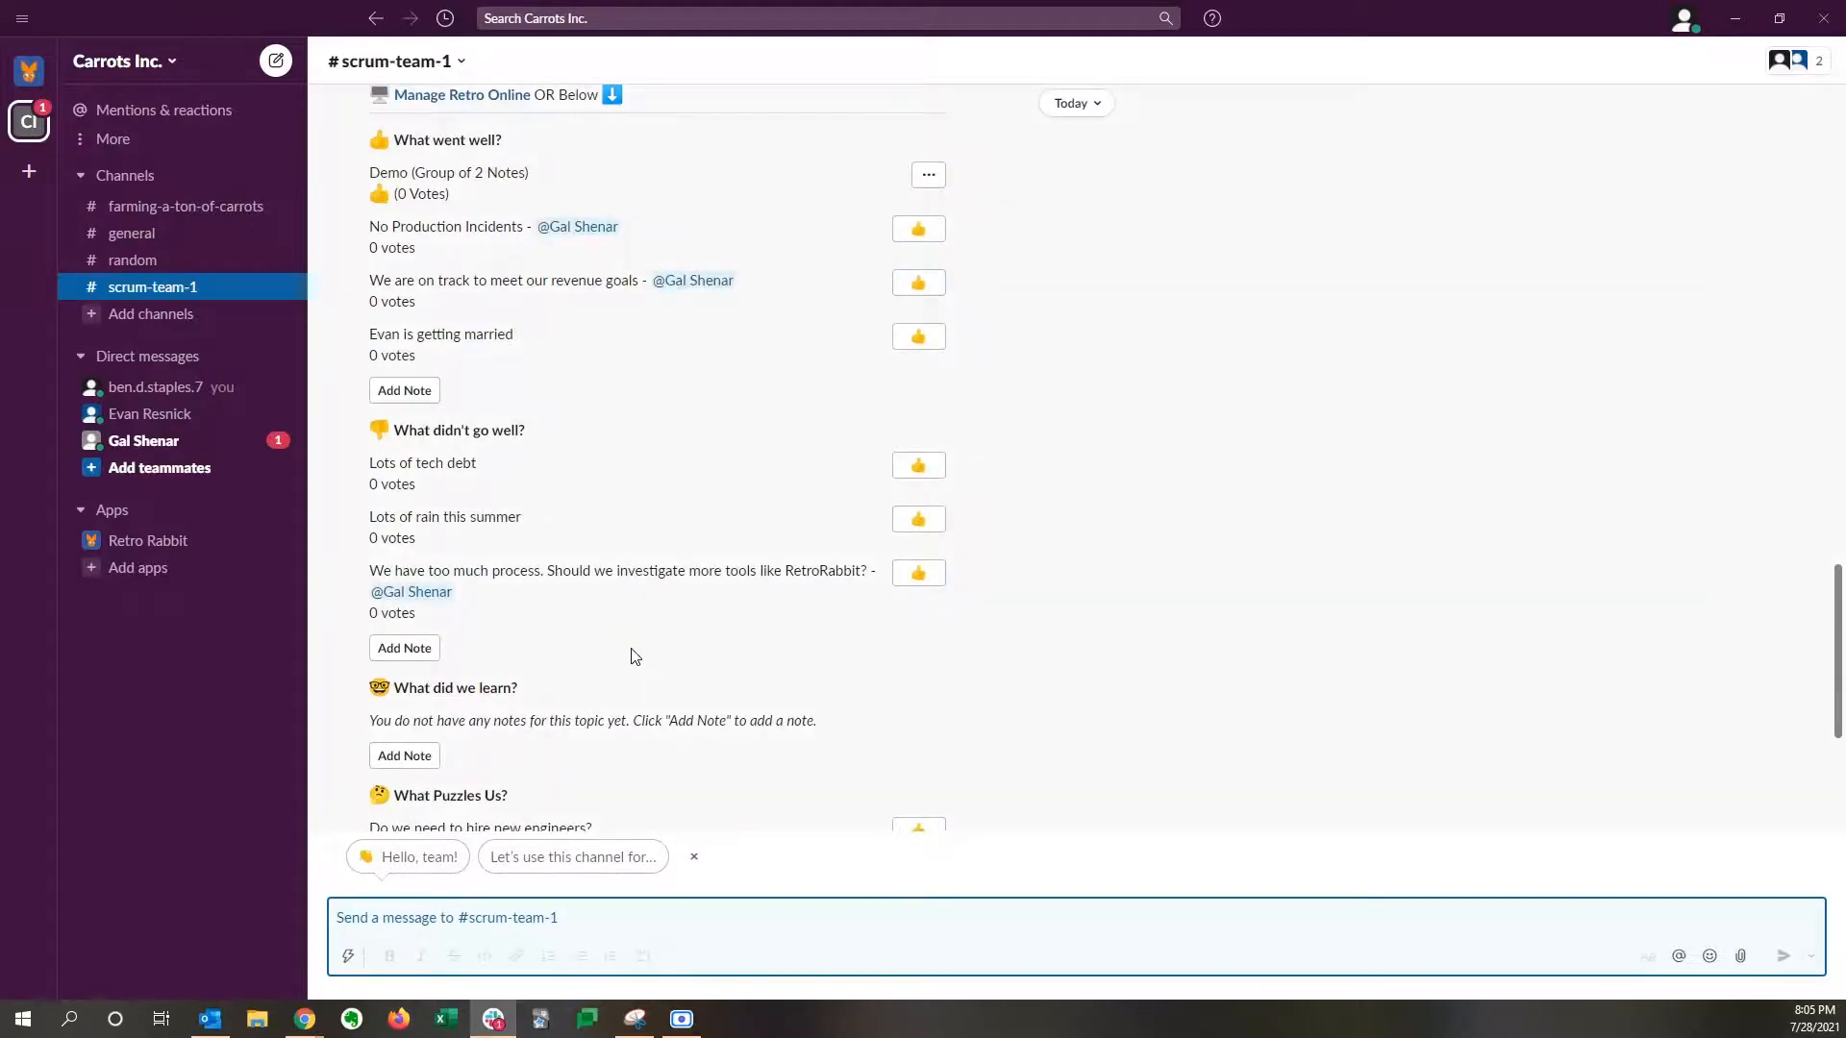
scroll(581, 601, up, 1)
scroll(591, 582, down, 2)
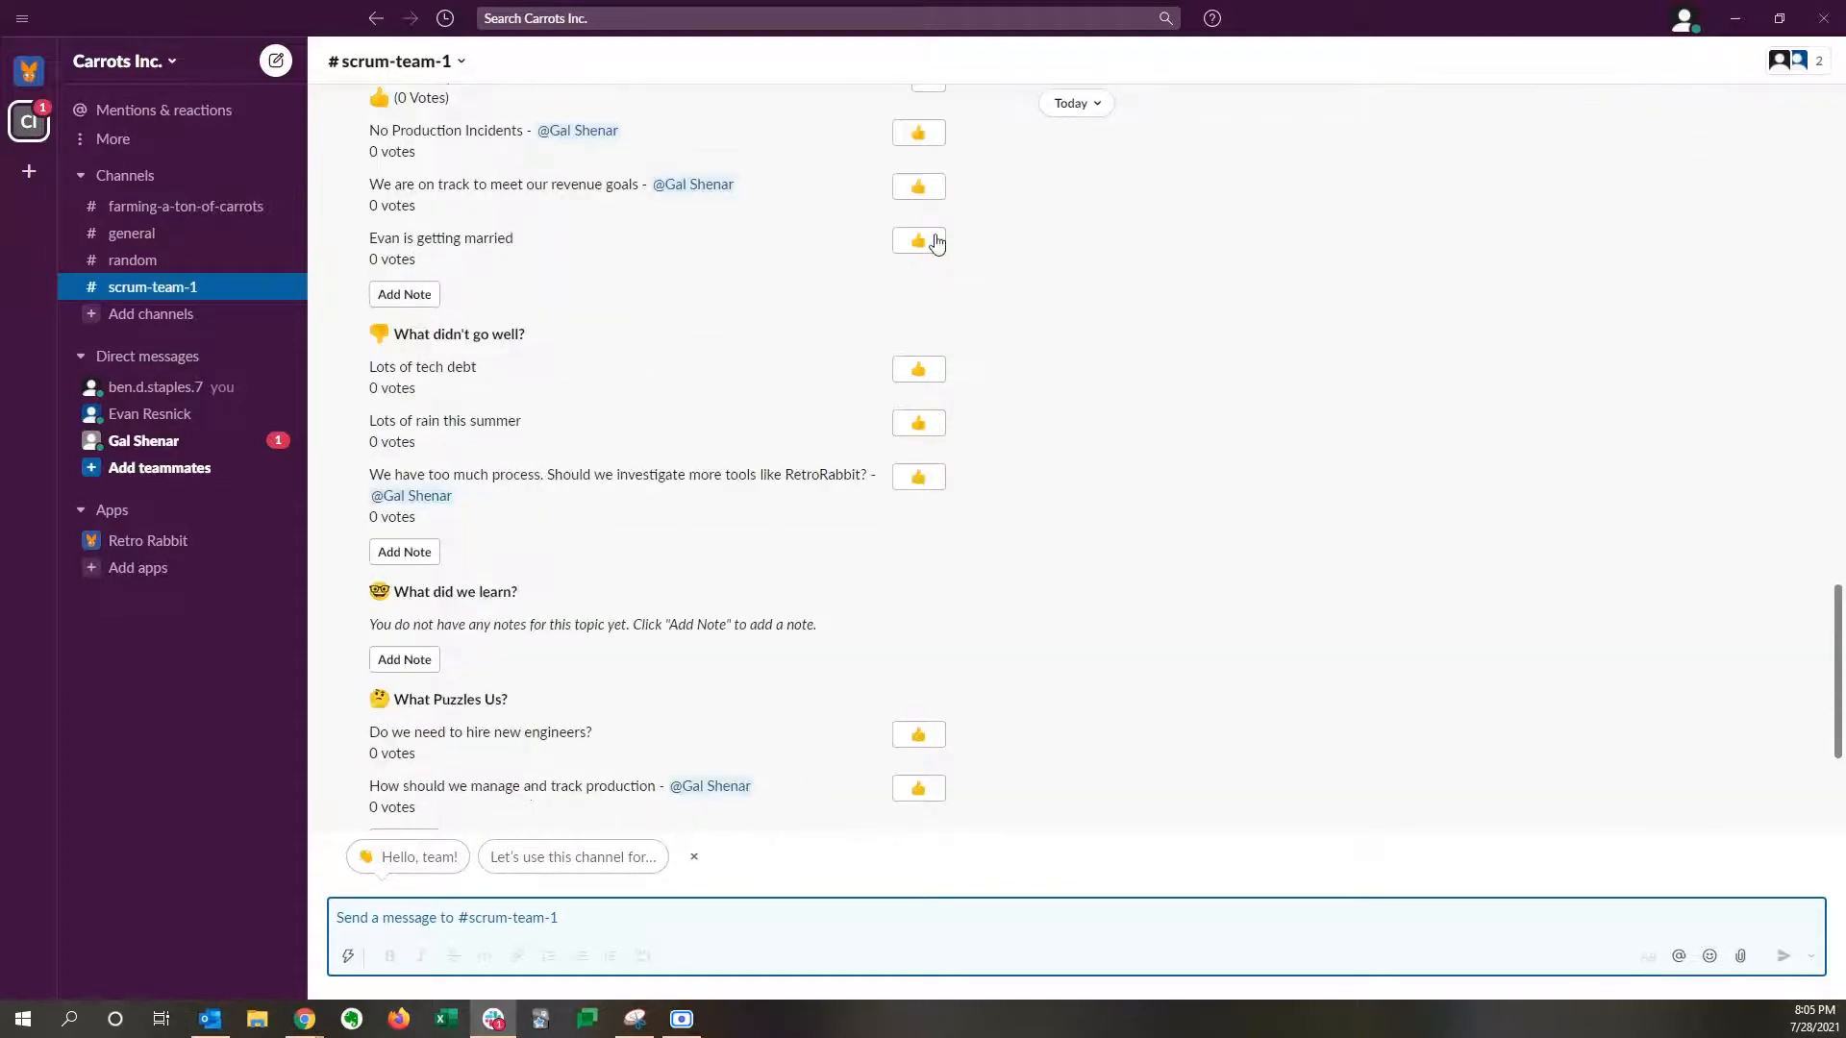
click(923, 189)
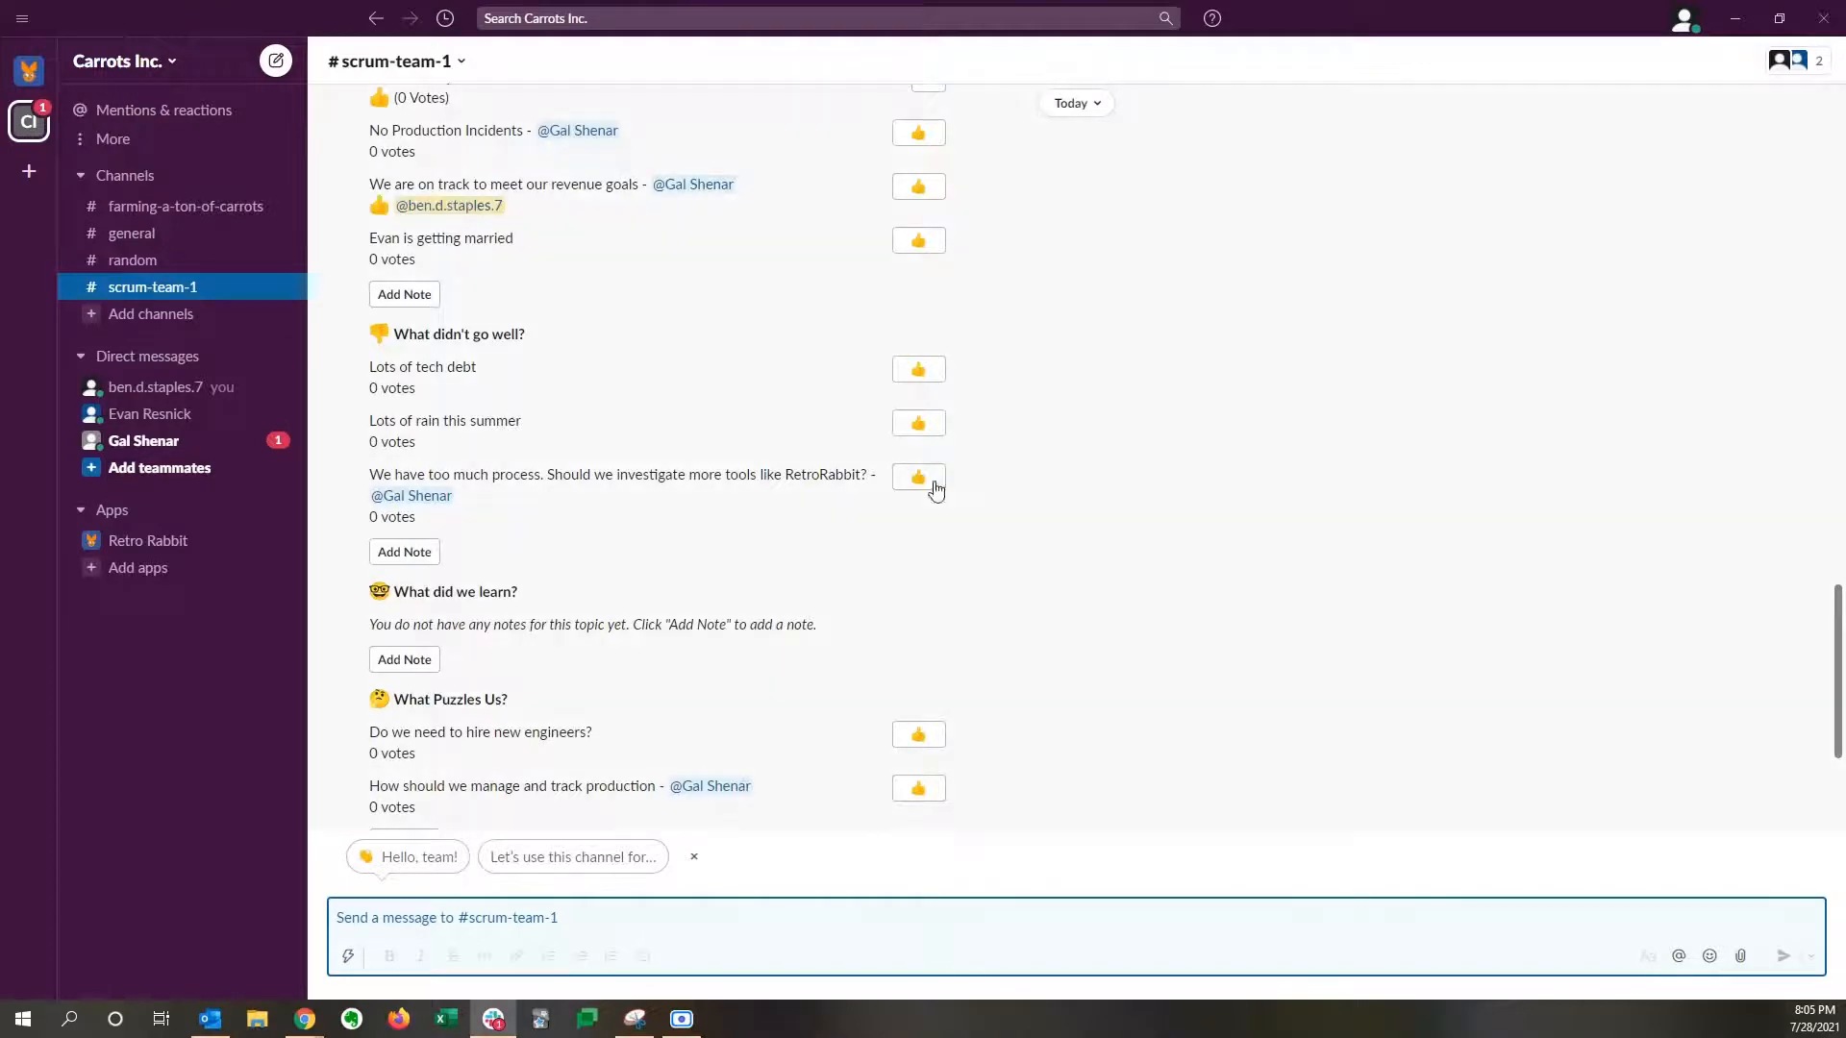
click(923, 742)
scroll(667, 586, down, 4)
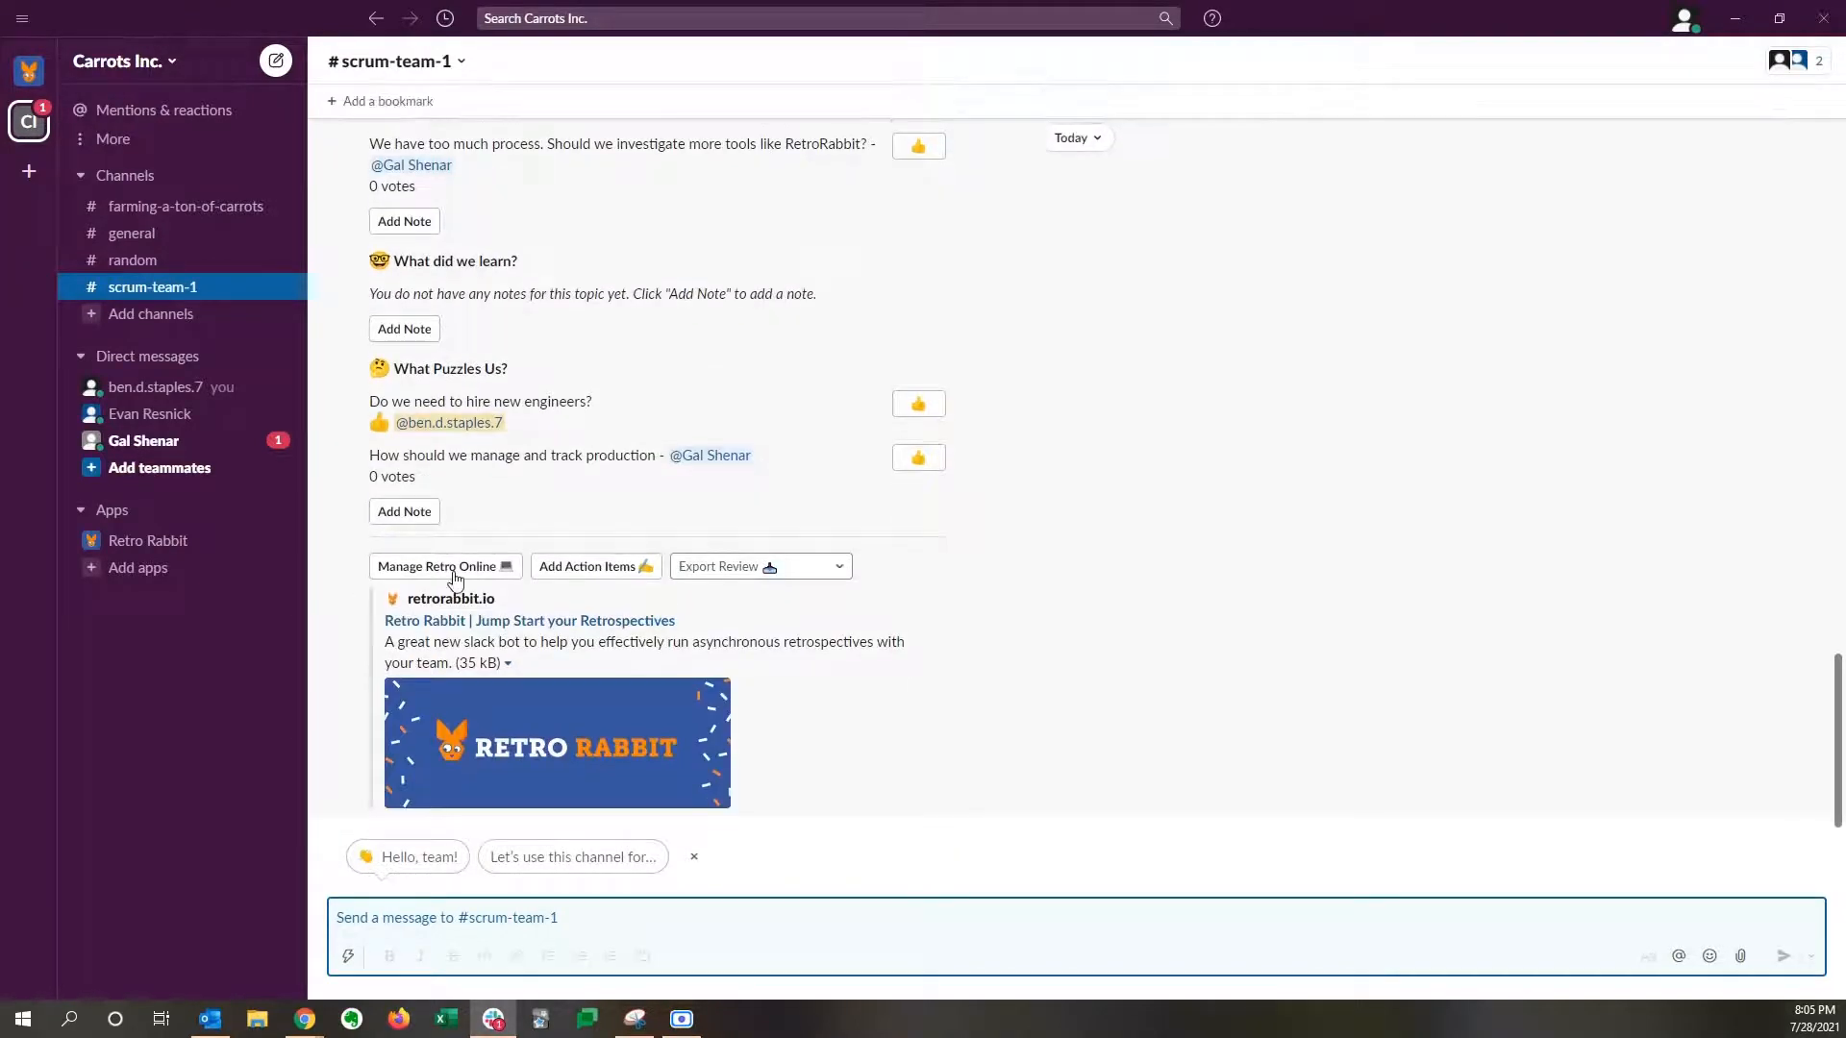
Step: Open the online retro board from the Slack review and dismiss its free trial and missing bot notices
click(466, 572)
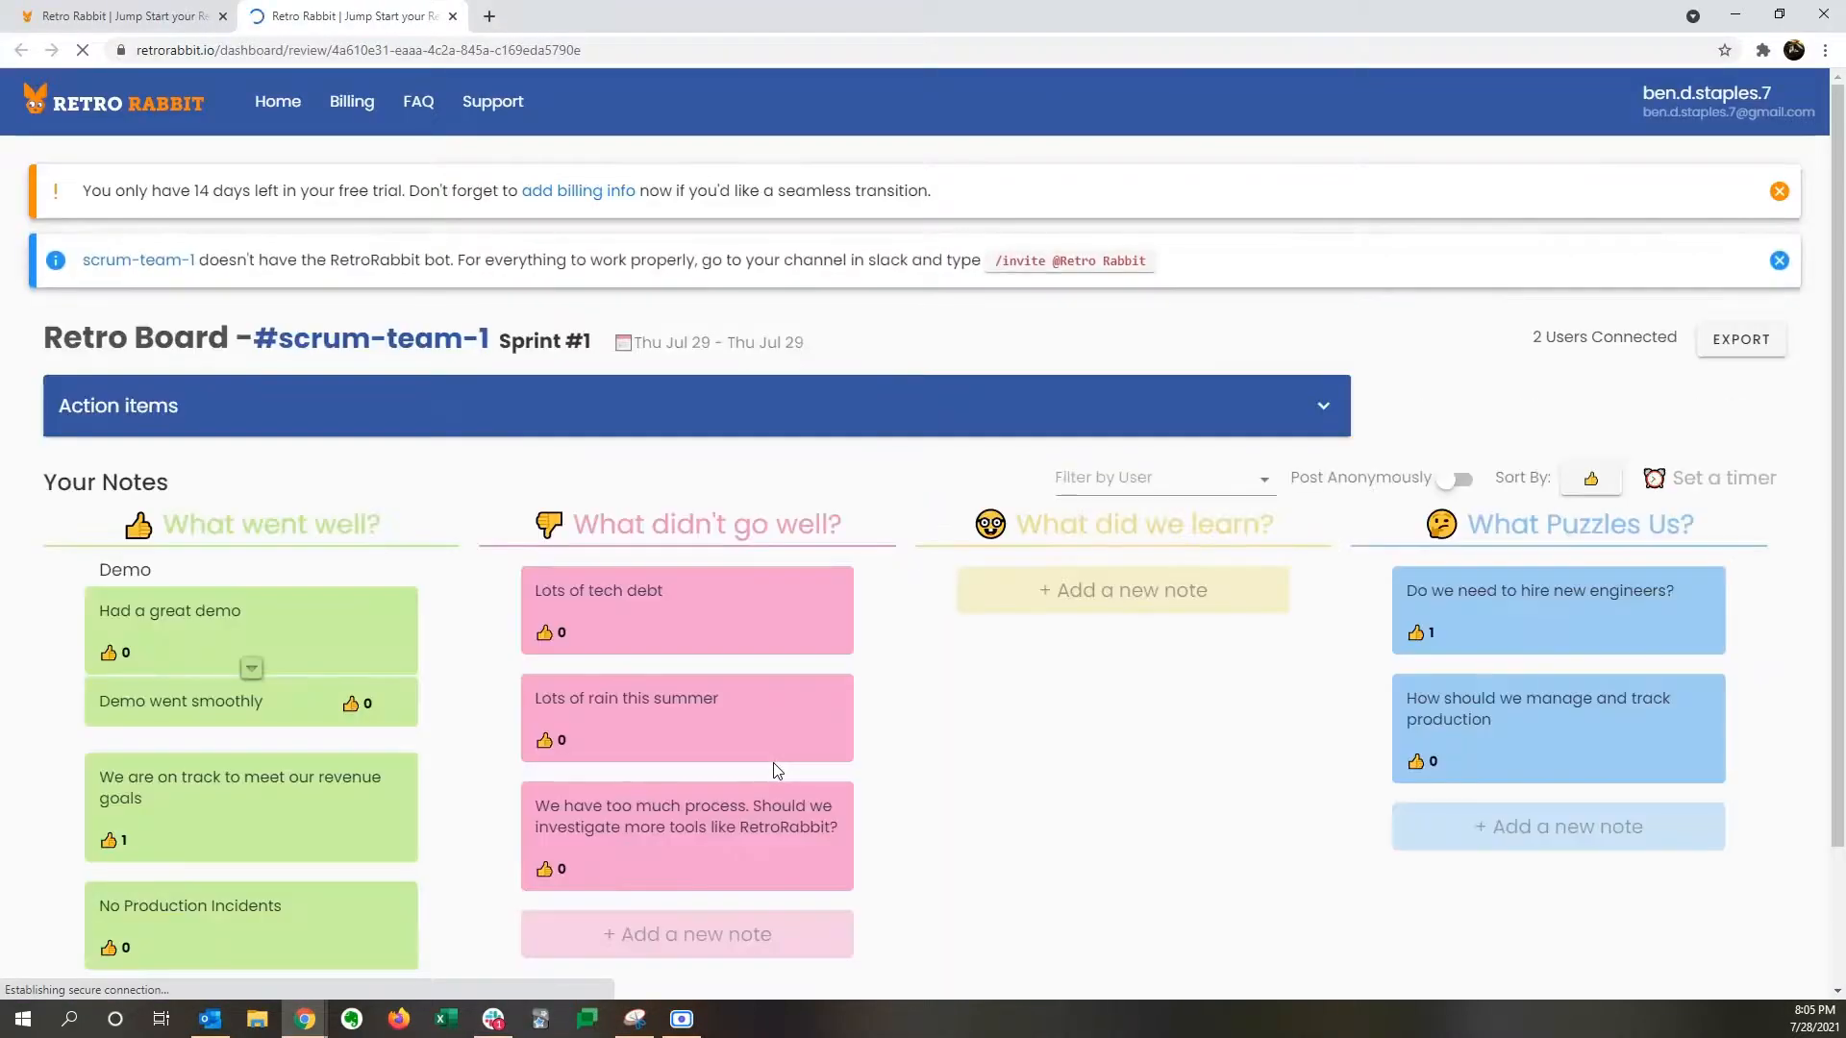
scroll(1036, 667, down, 1)
scroll(1037, 667, up, 1)
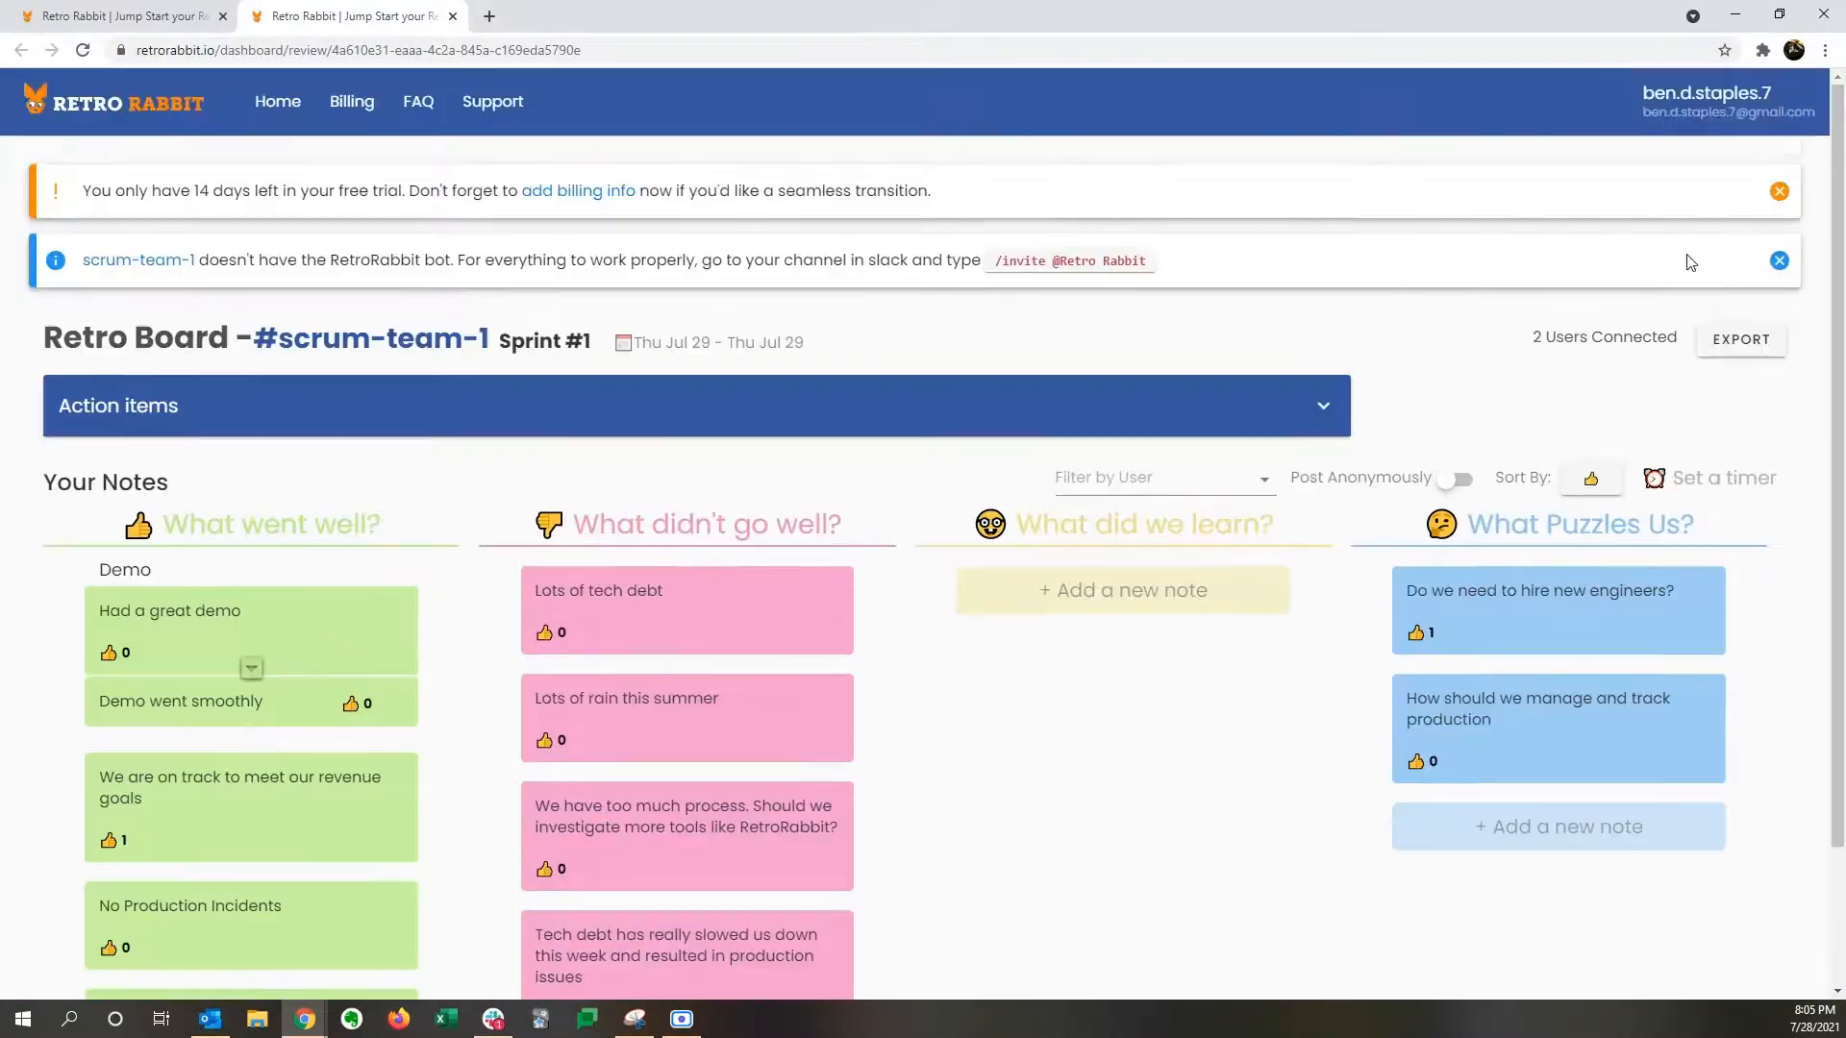
click(1780, 189)
click(1780, 191)
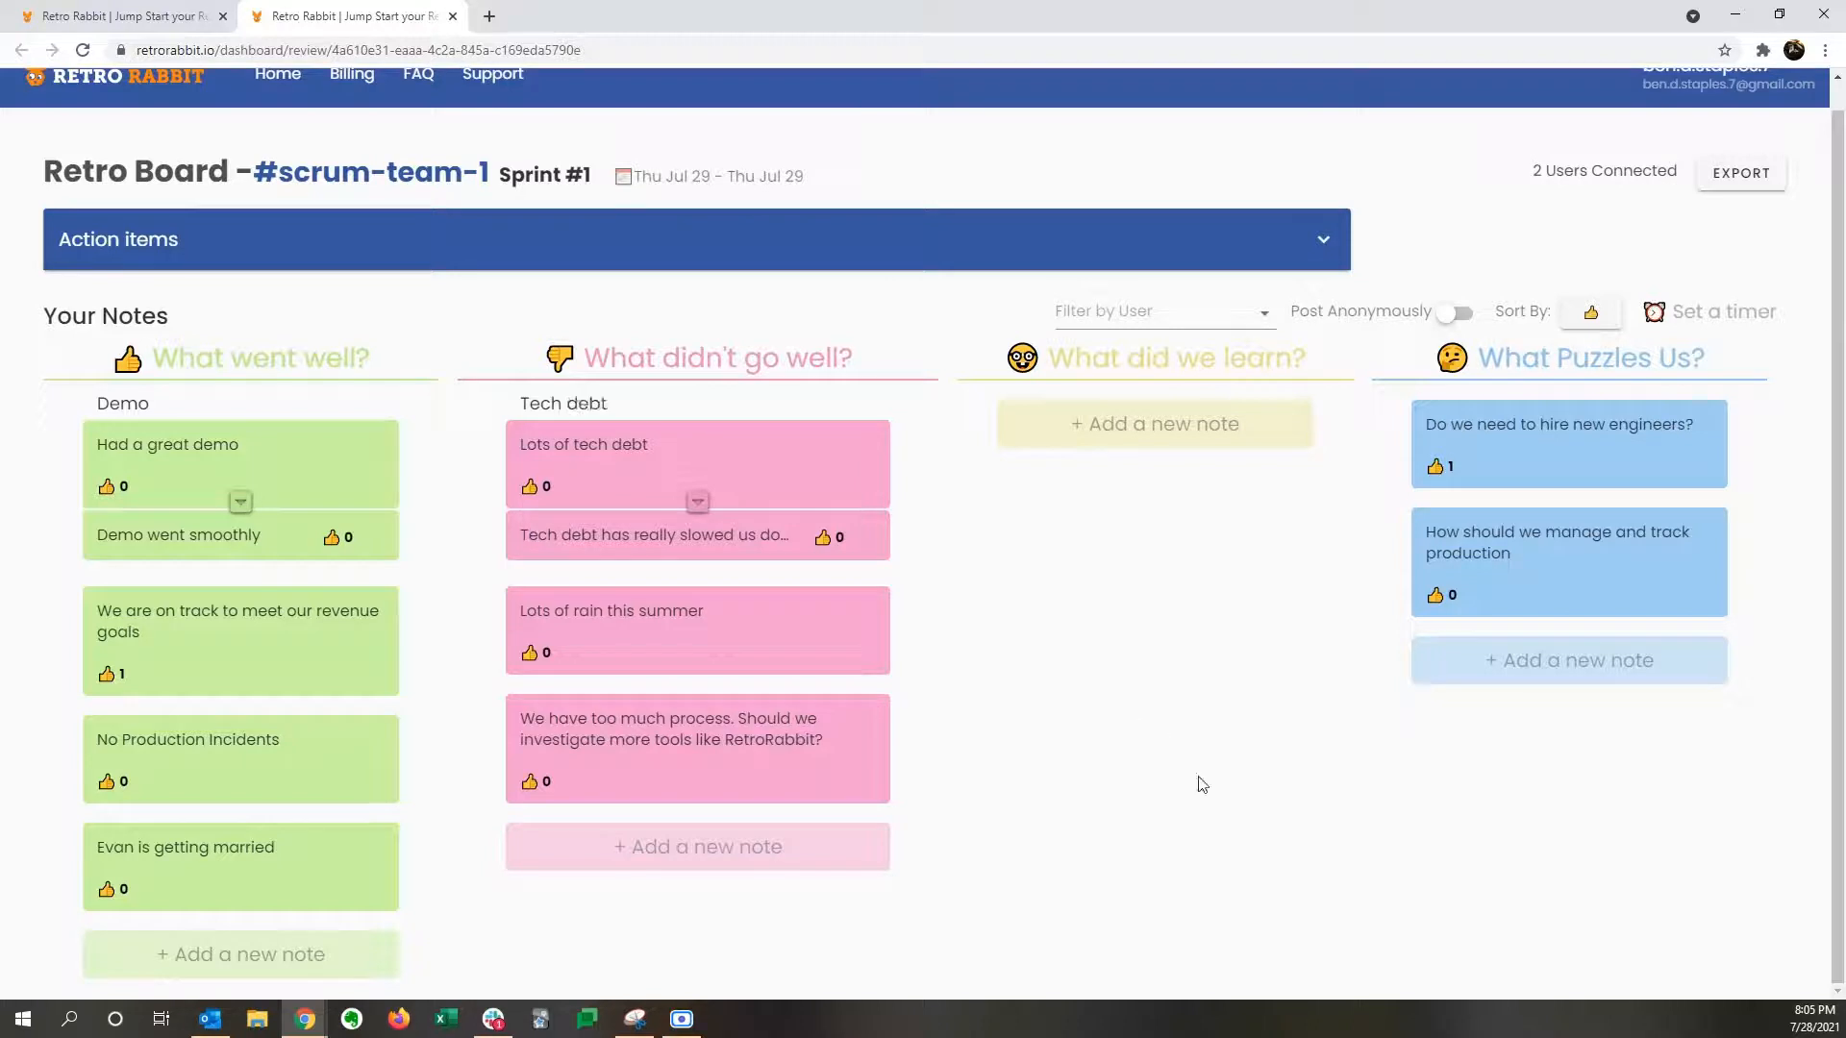
Step: Withdraw the vote from "We are on track to meet our revenue goals" on the board and vote for it again
click(108, 676)
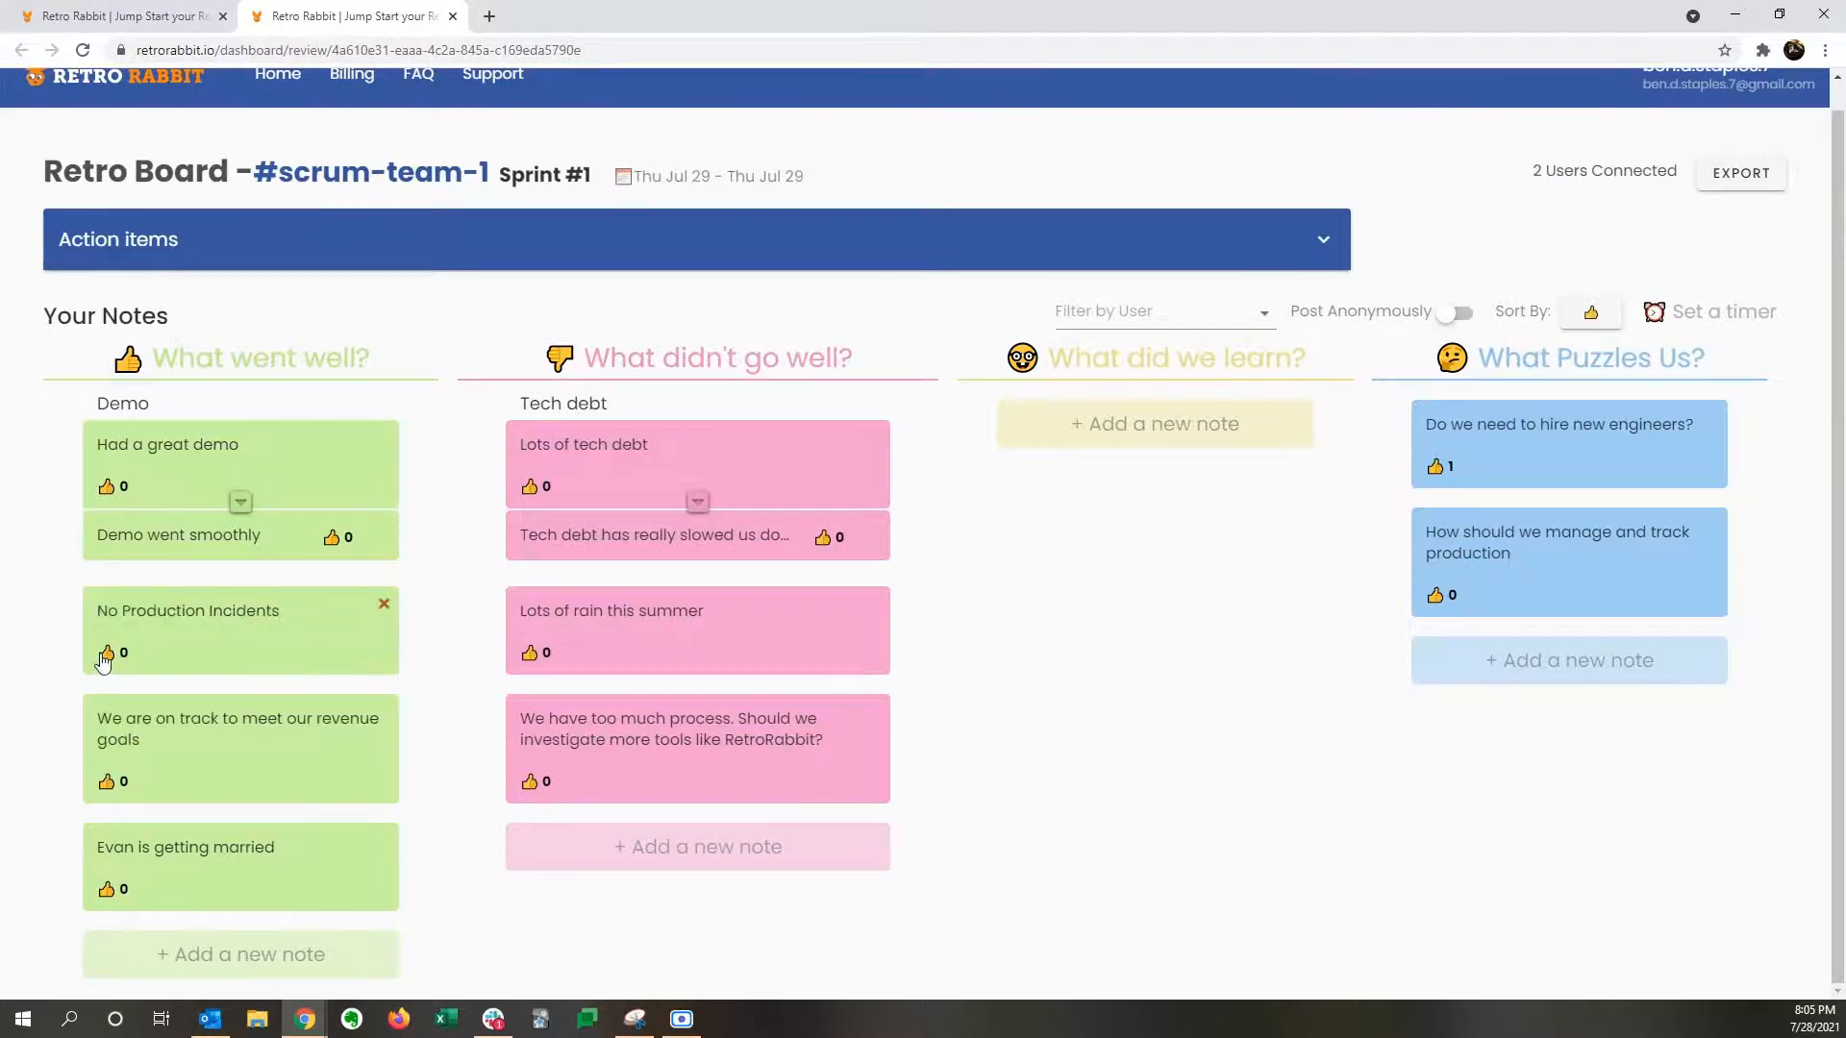
click(110, 783)
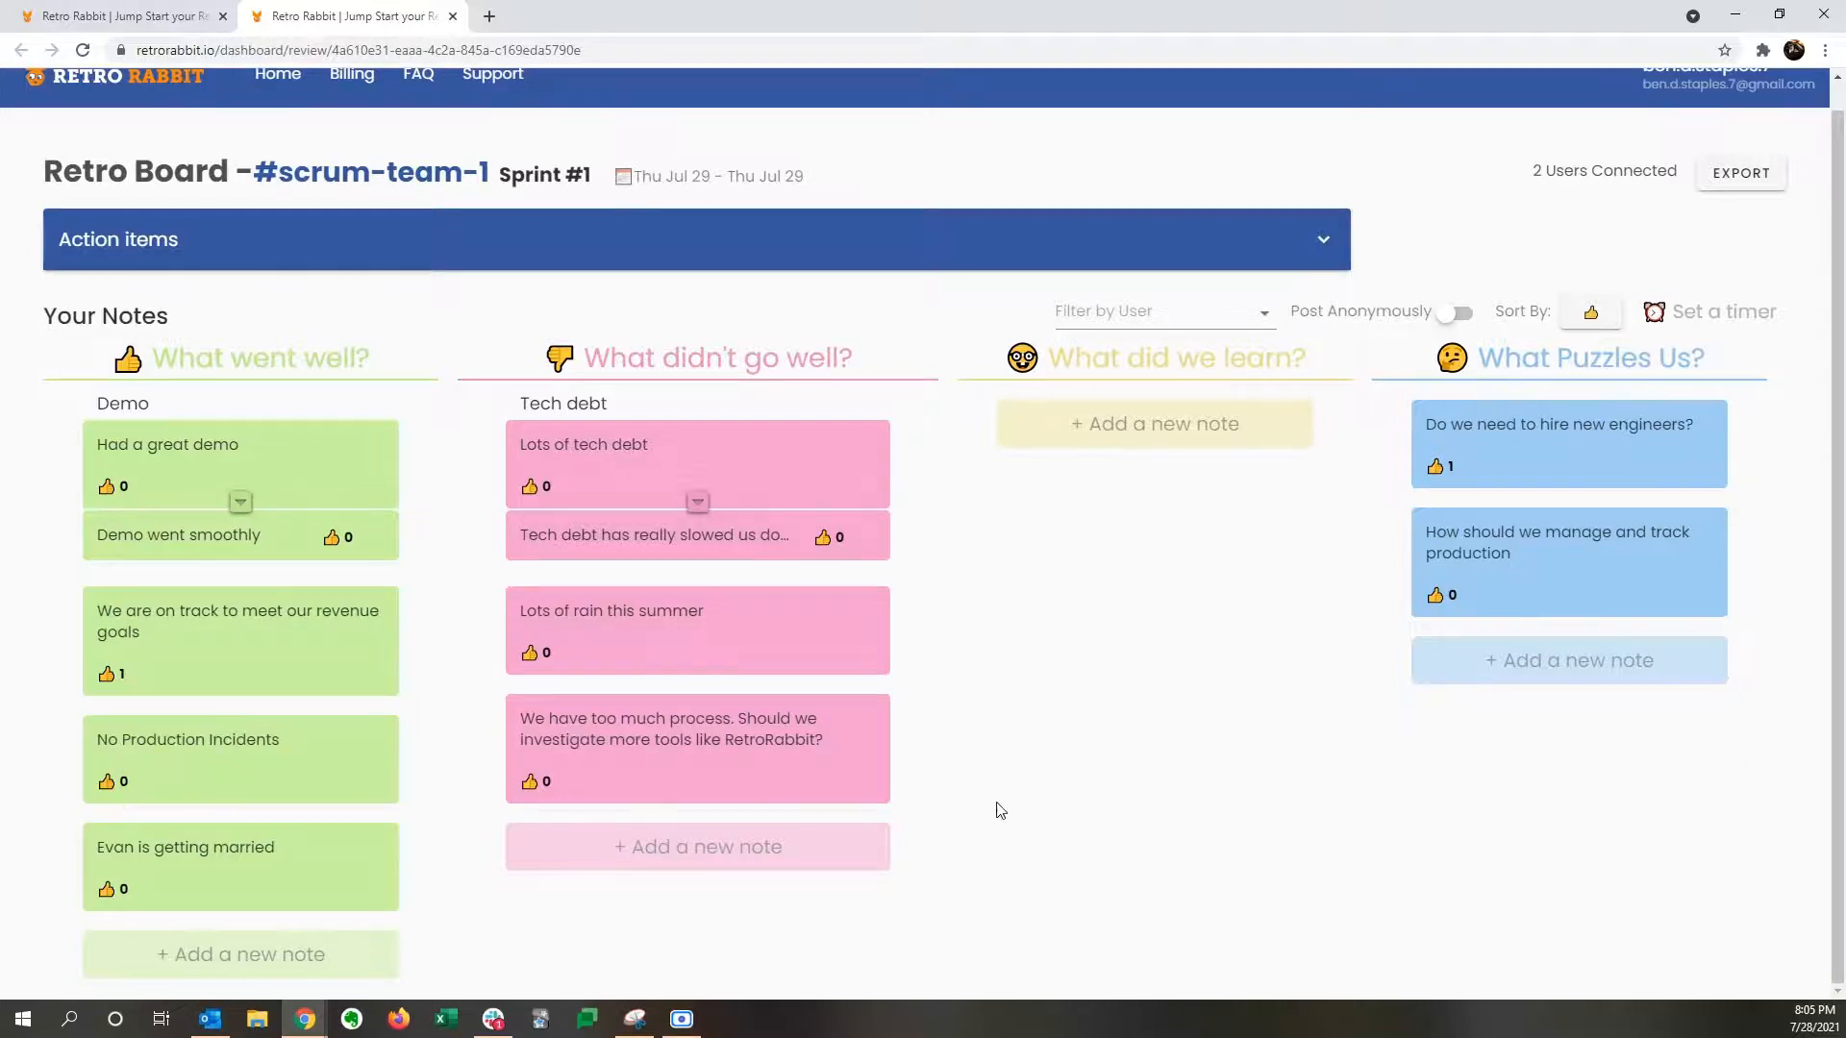
Step: Sort the board's notes by User, and switch the sorting back to Votes
click(1591, 318)
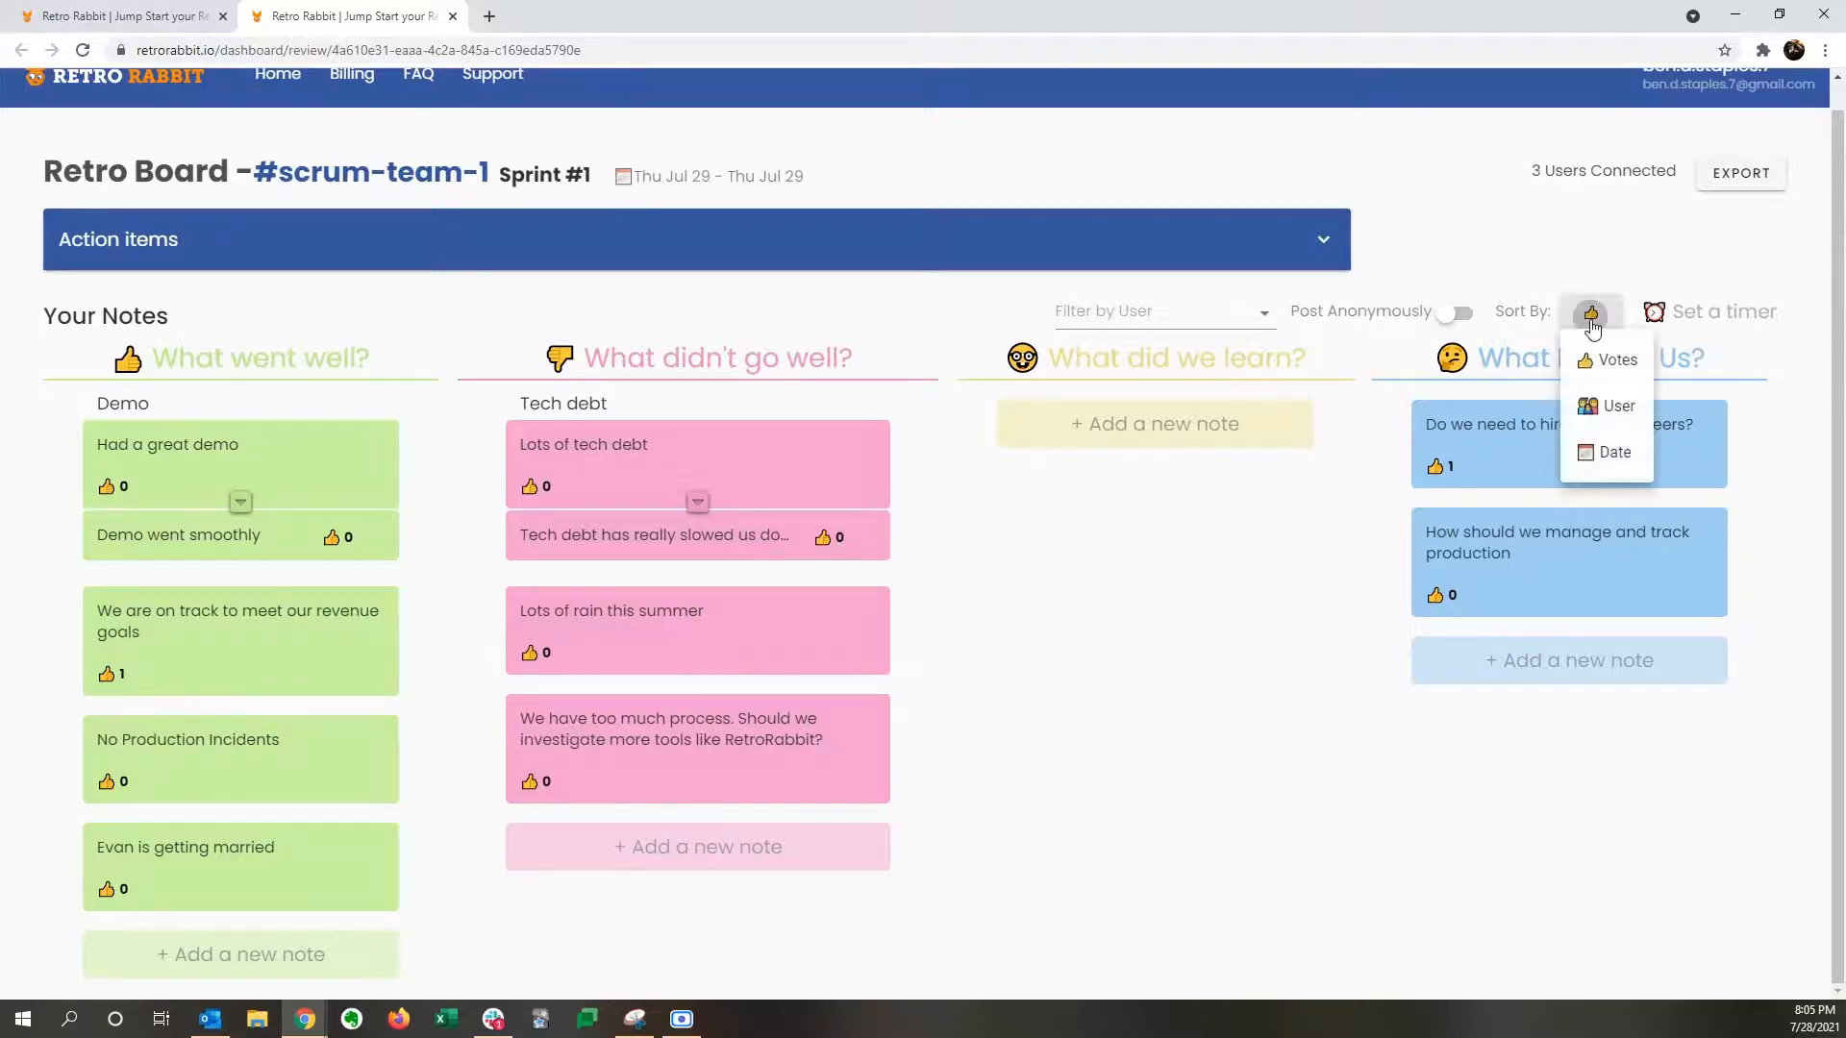
click(1618, 406)
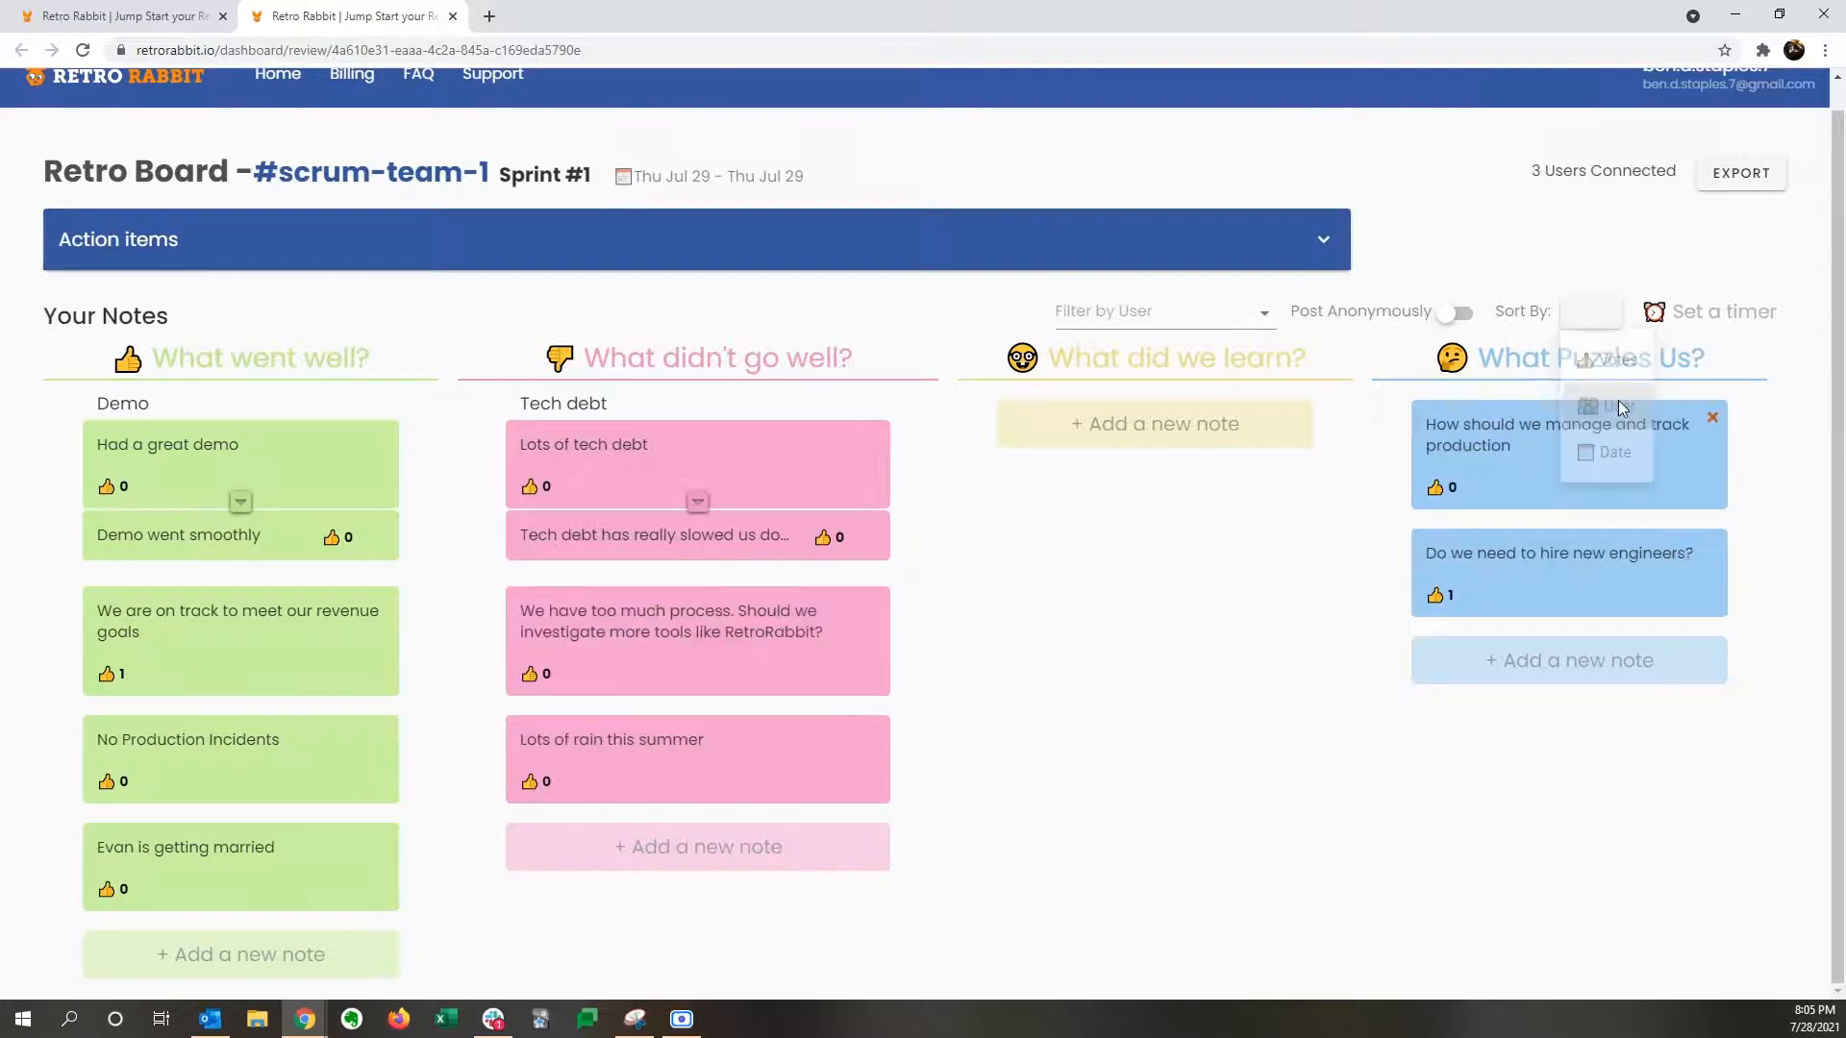
click(1591, 313)
click(1607, 359)
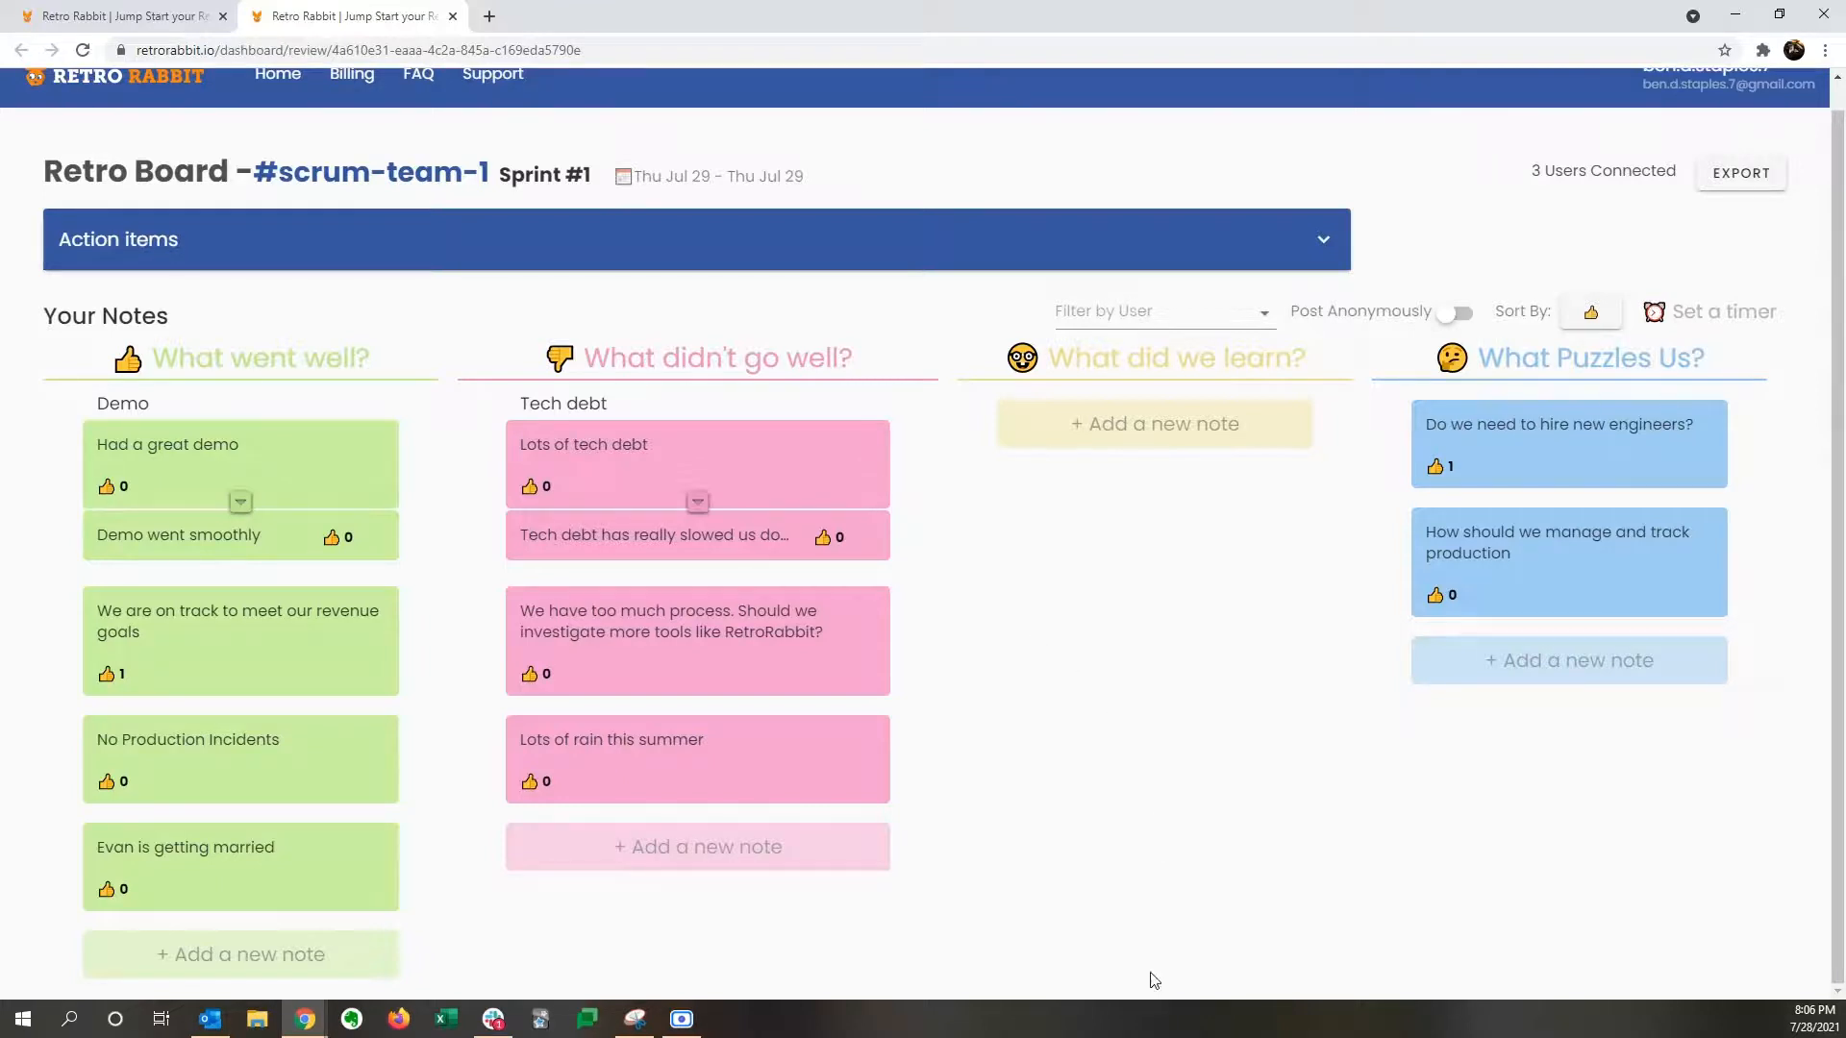
Step: Add the note "This is a new note" to the "What went well?" column
click(301, 977)
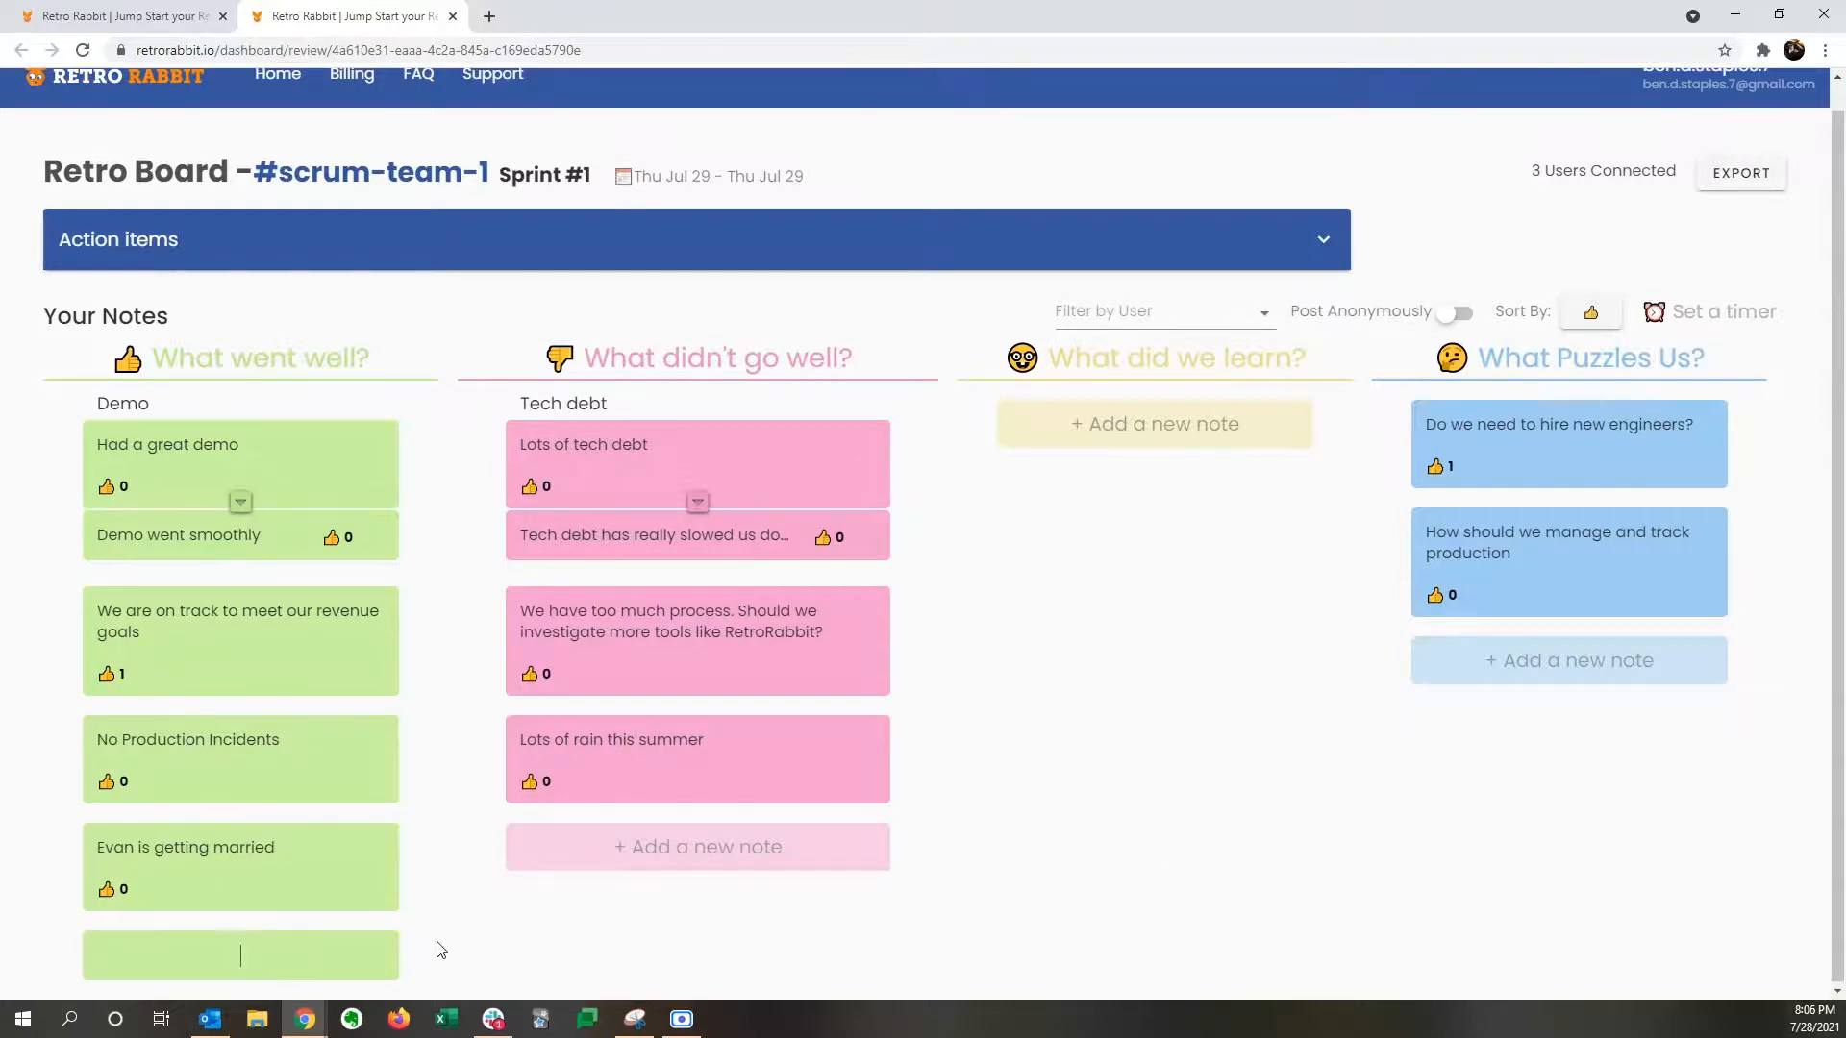
text(This is a new note)
key(Return)
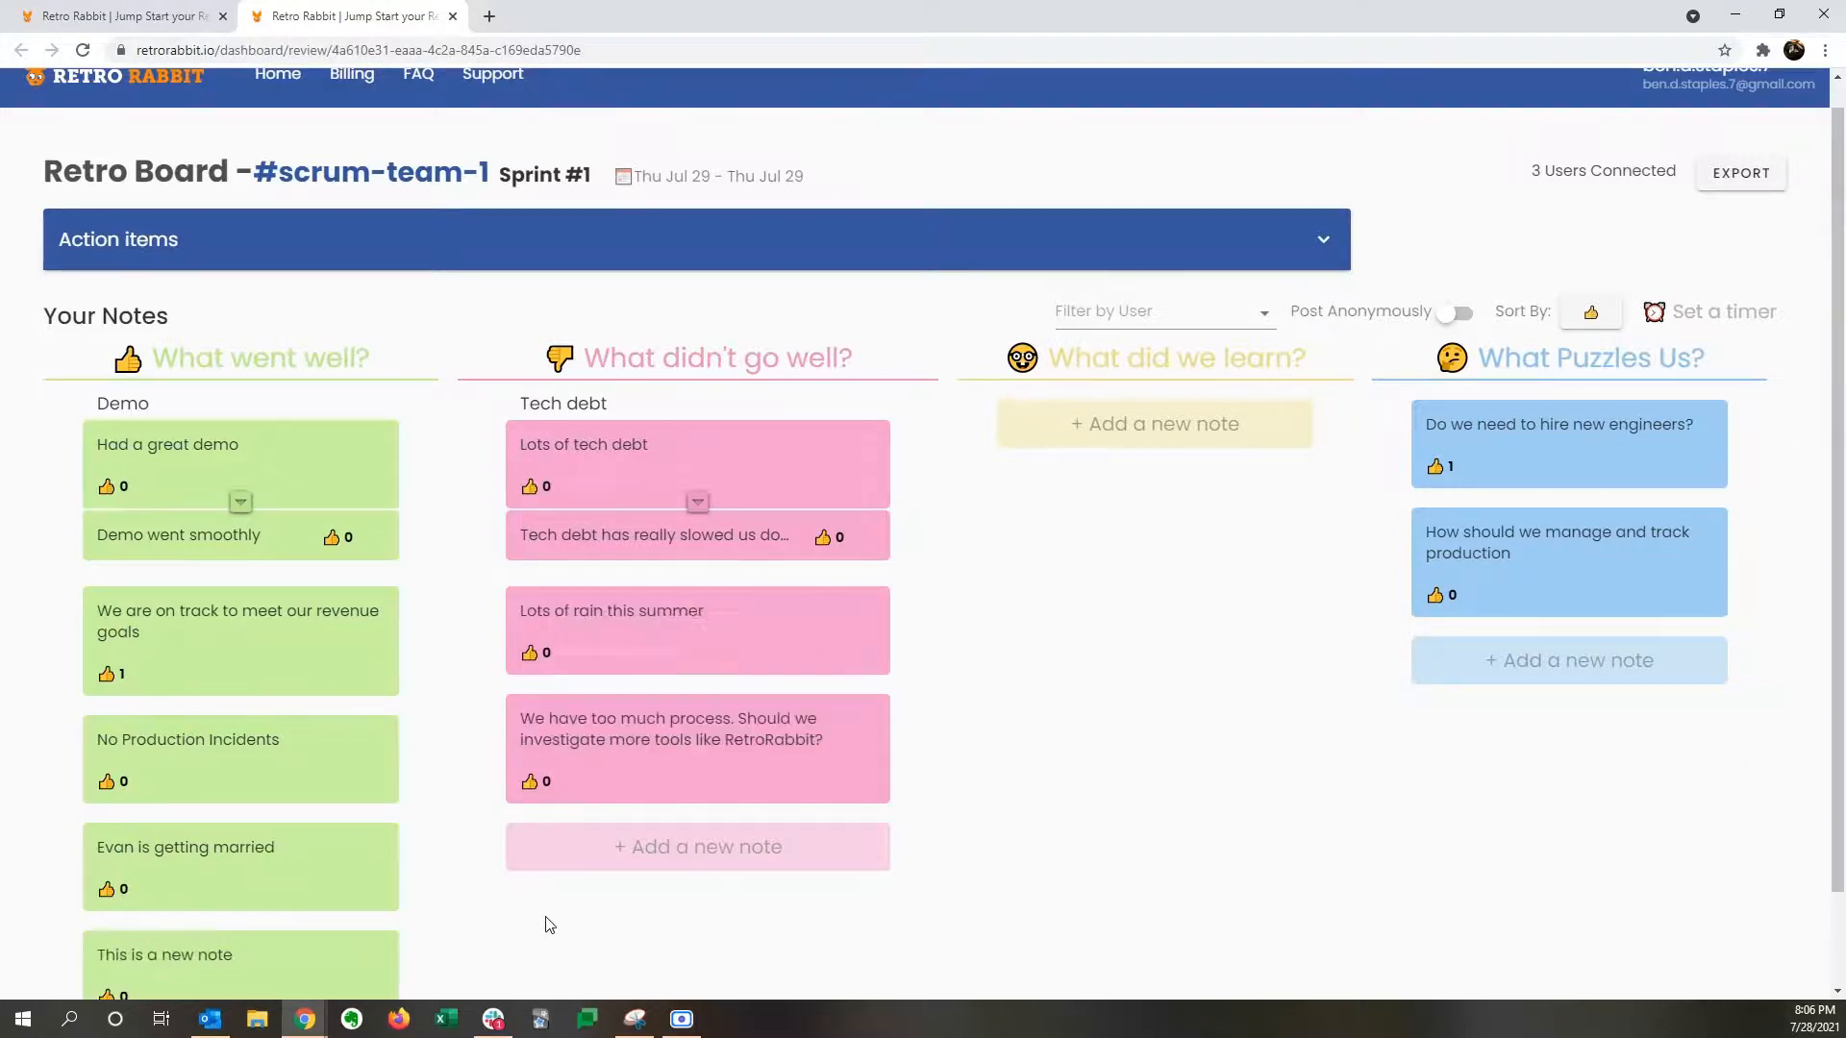
Step: Expand the Demo group to view its notes in full, and collapse it again
scroll(548, 925, down, 1)
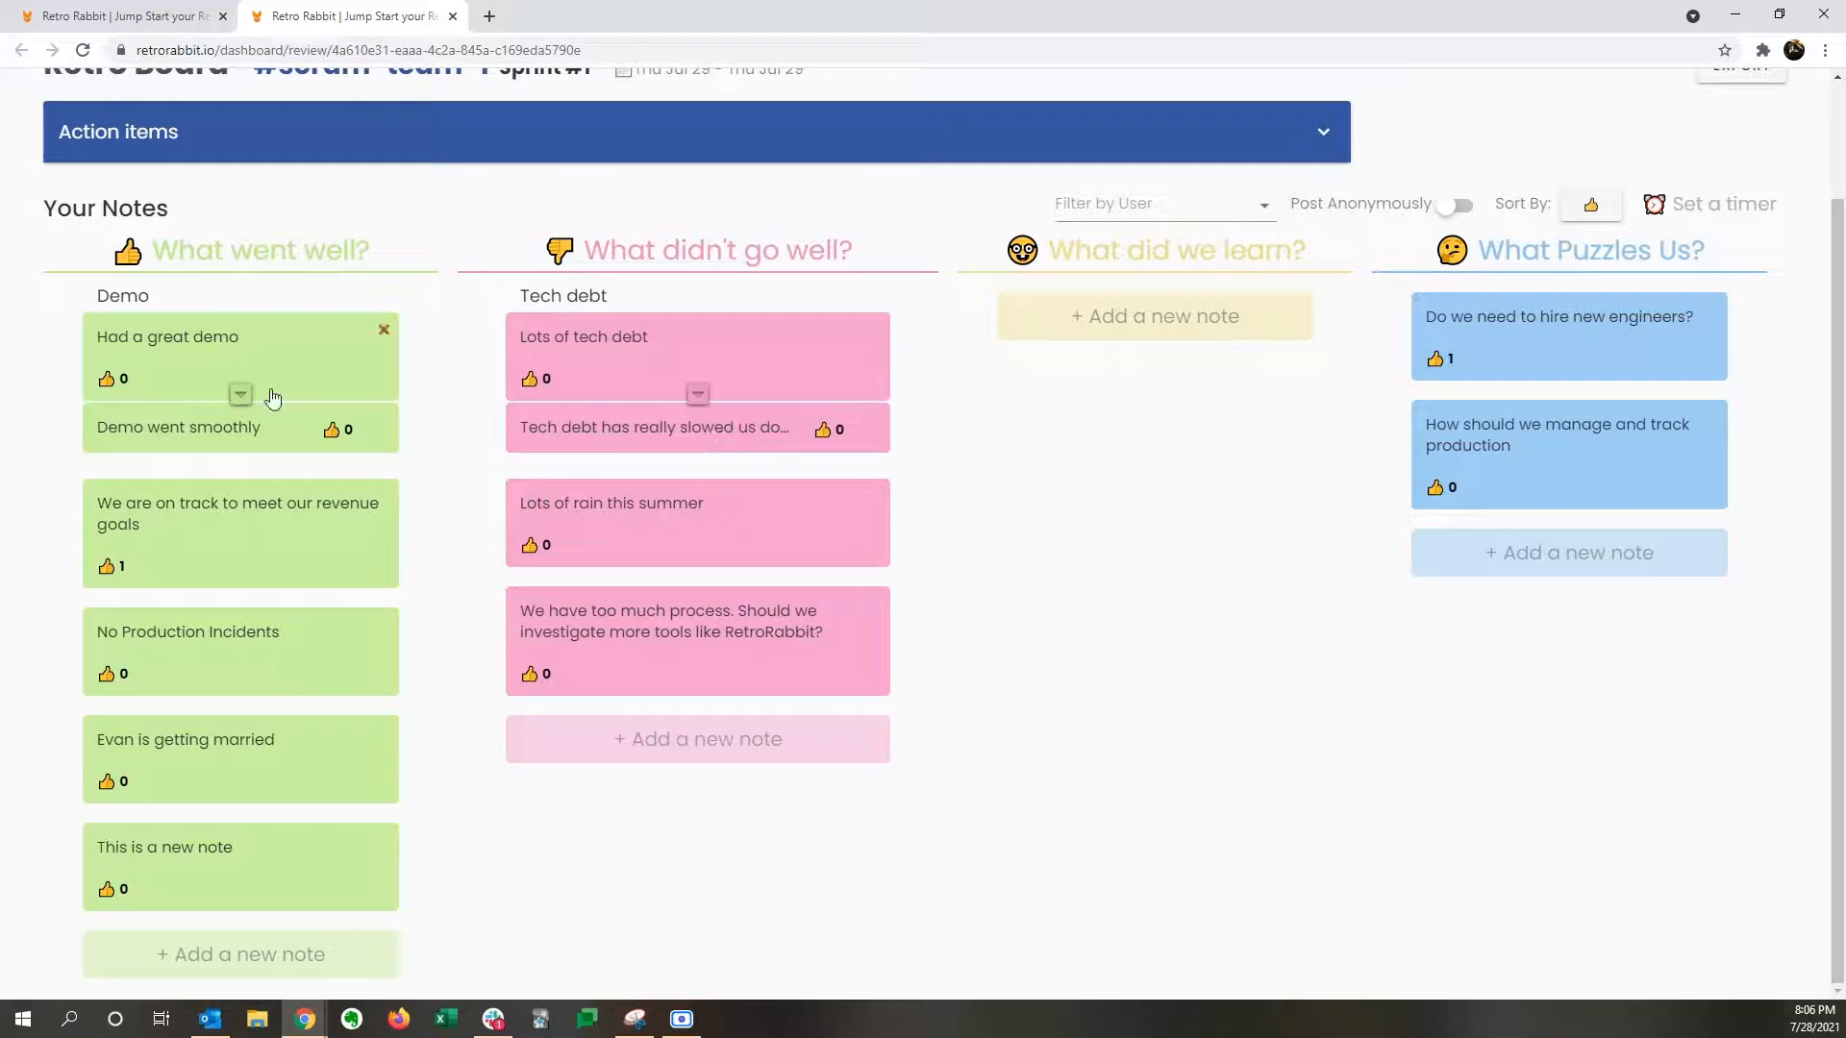
click(240, 397)
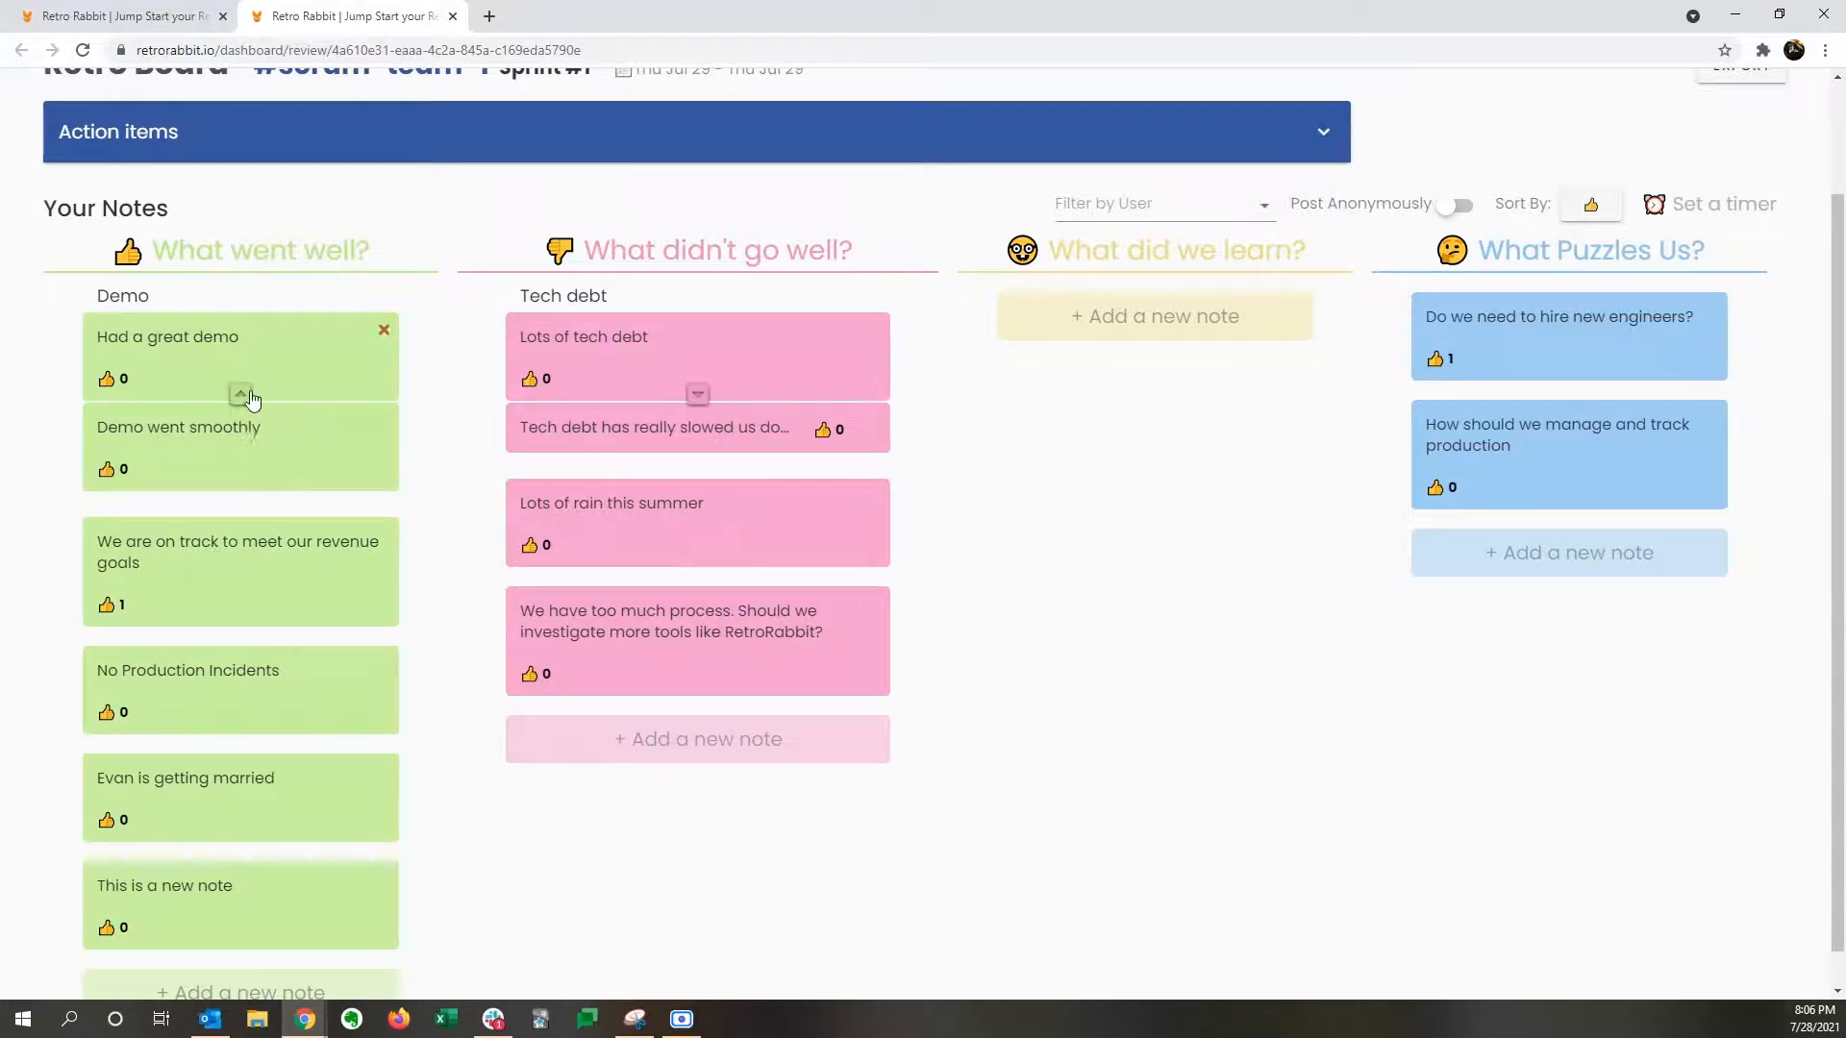
click(242, 400)
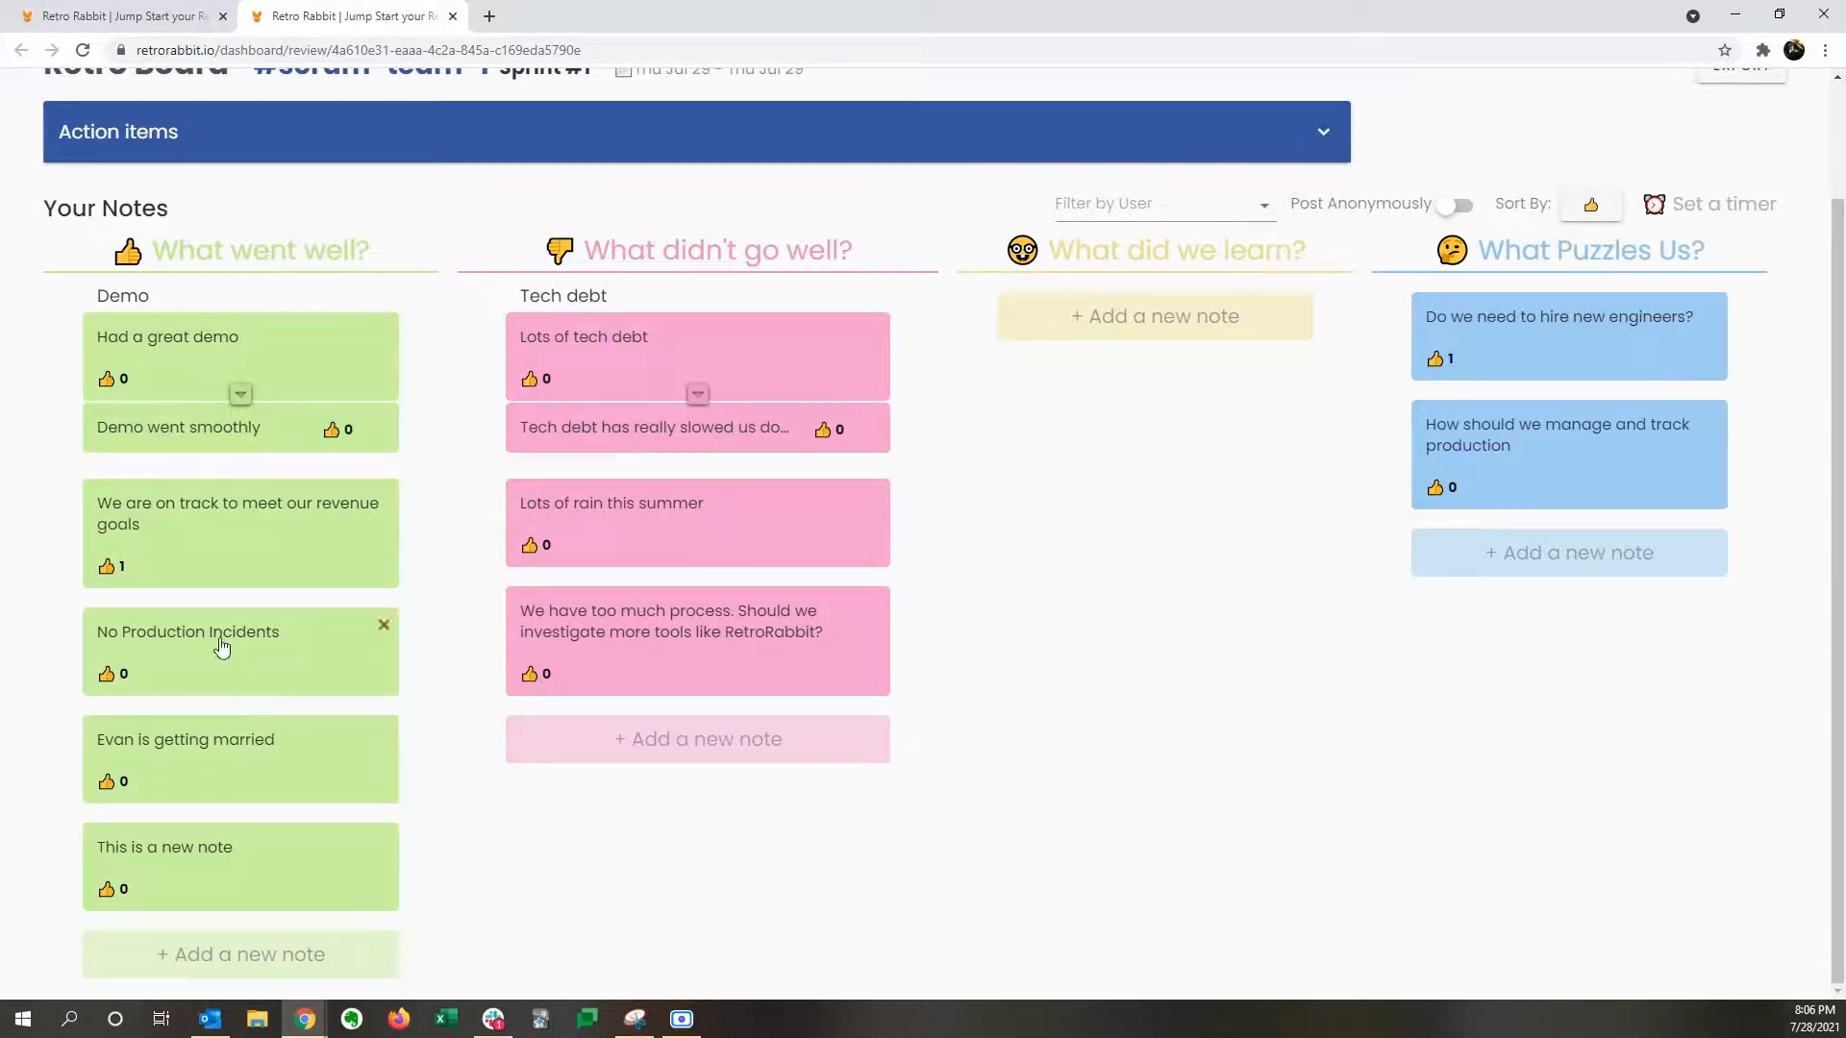
Step: Group the note "No Production Incidents" with "We are on track to meet our revenue goals" under "What went well?"
drag(222, 643, 239, 559)
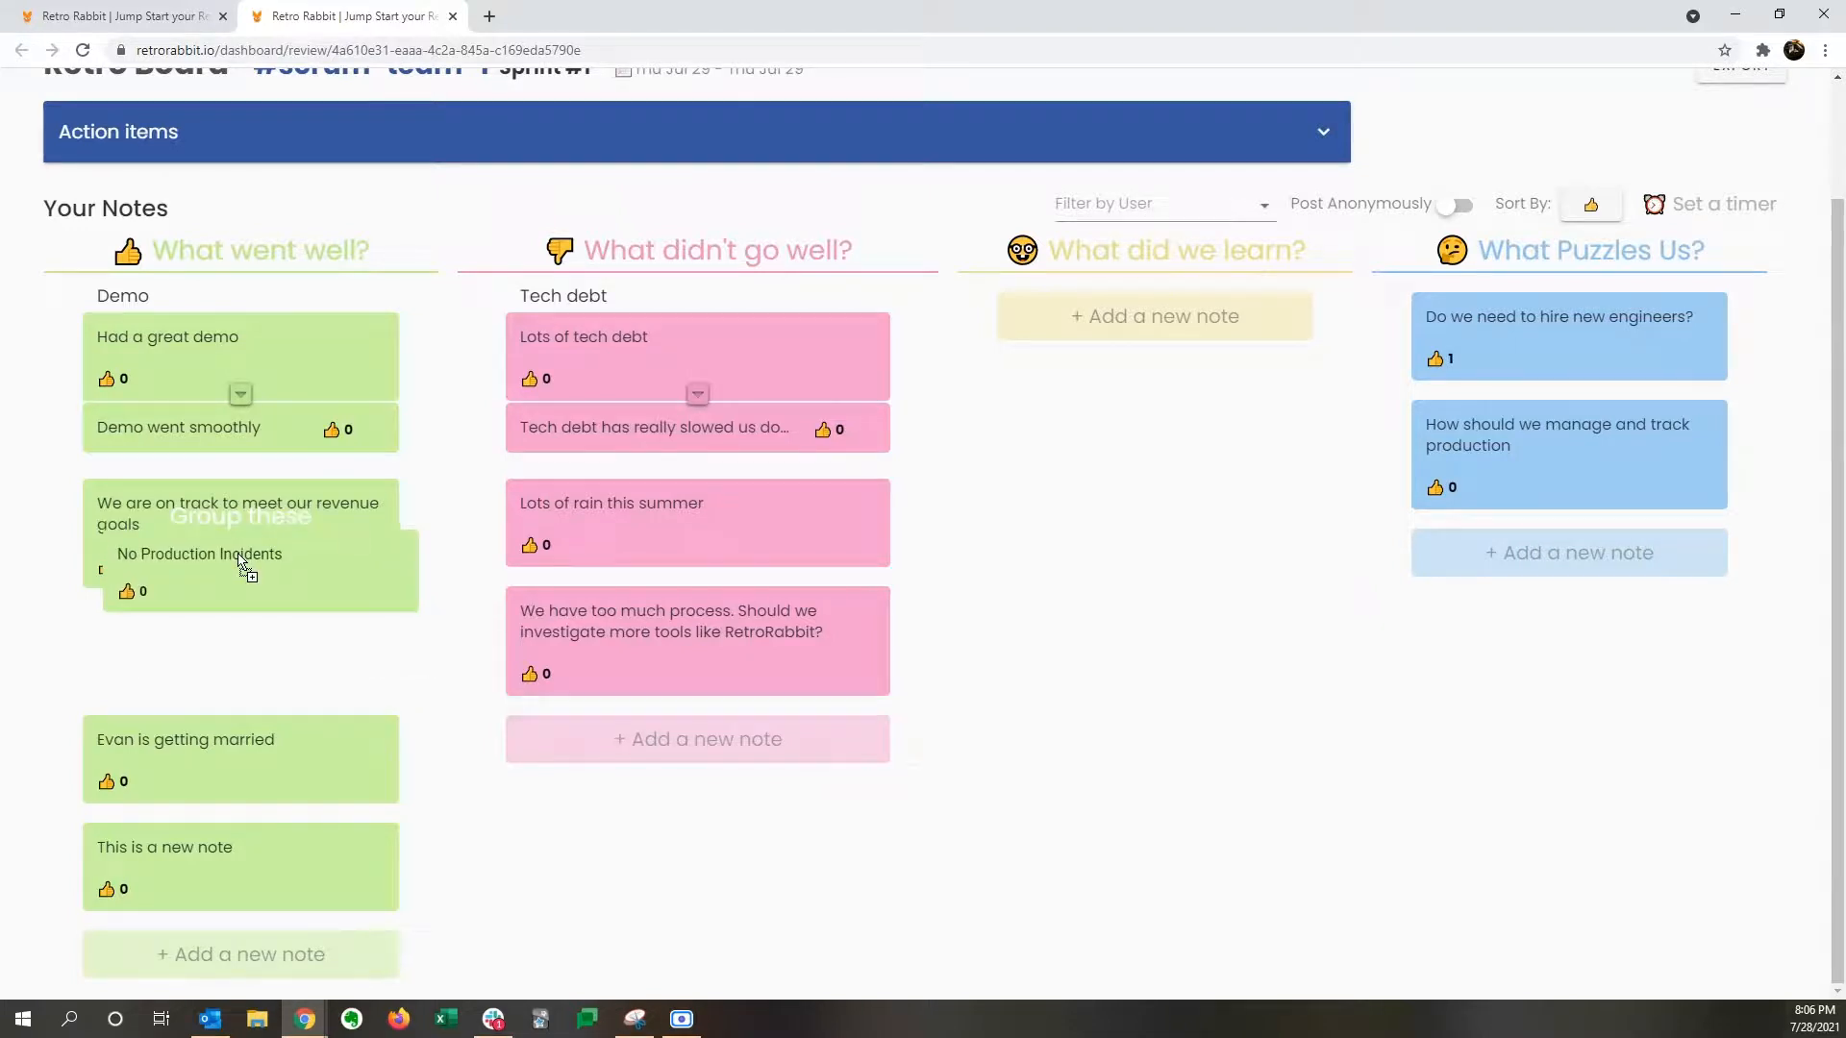
drag(239, 562, 239, 562)
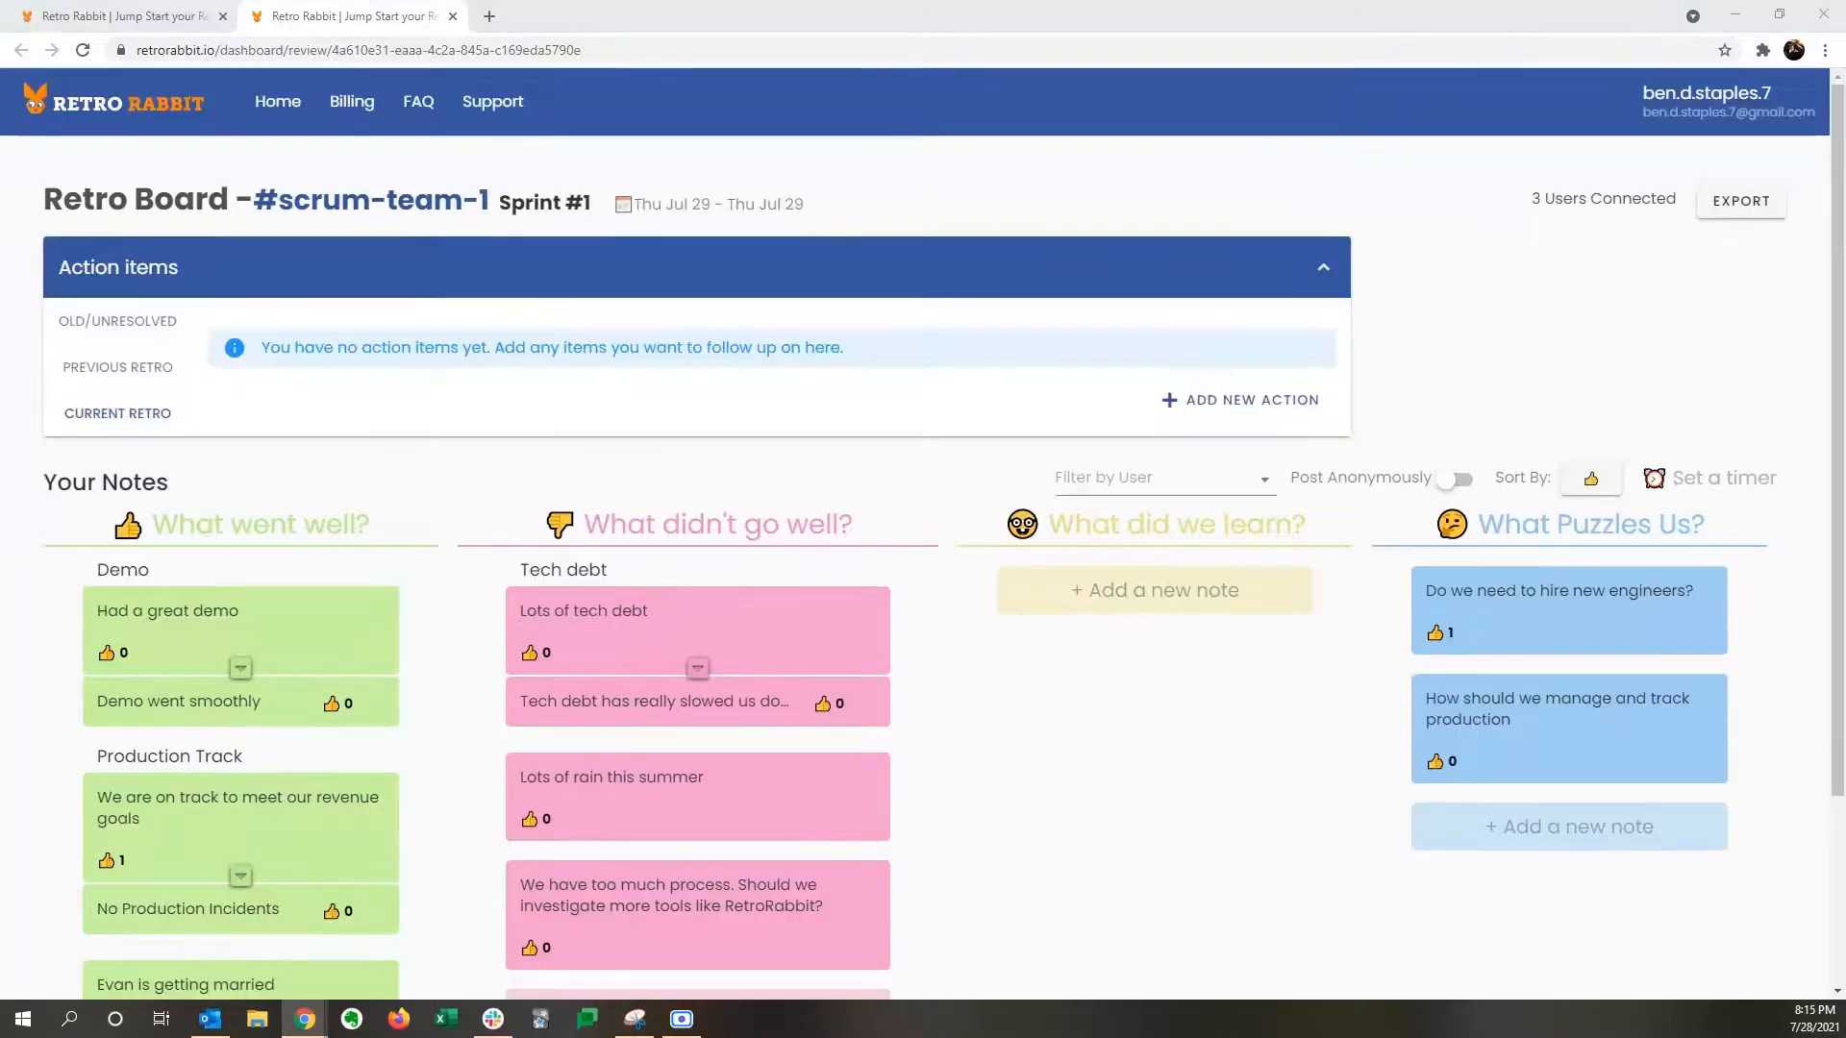
Step: Move the note "Lots of rain this summer" from "What didn't go well?" to "What did we learn?"
scroll(1053, 740, down, 1)
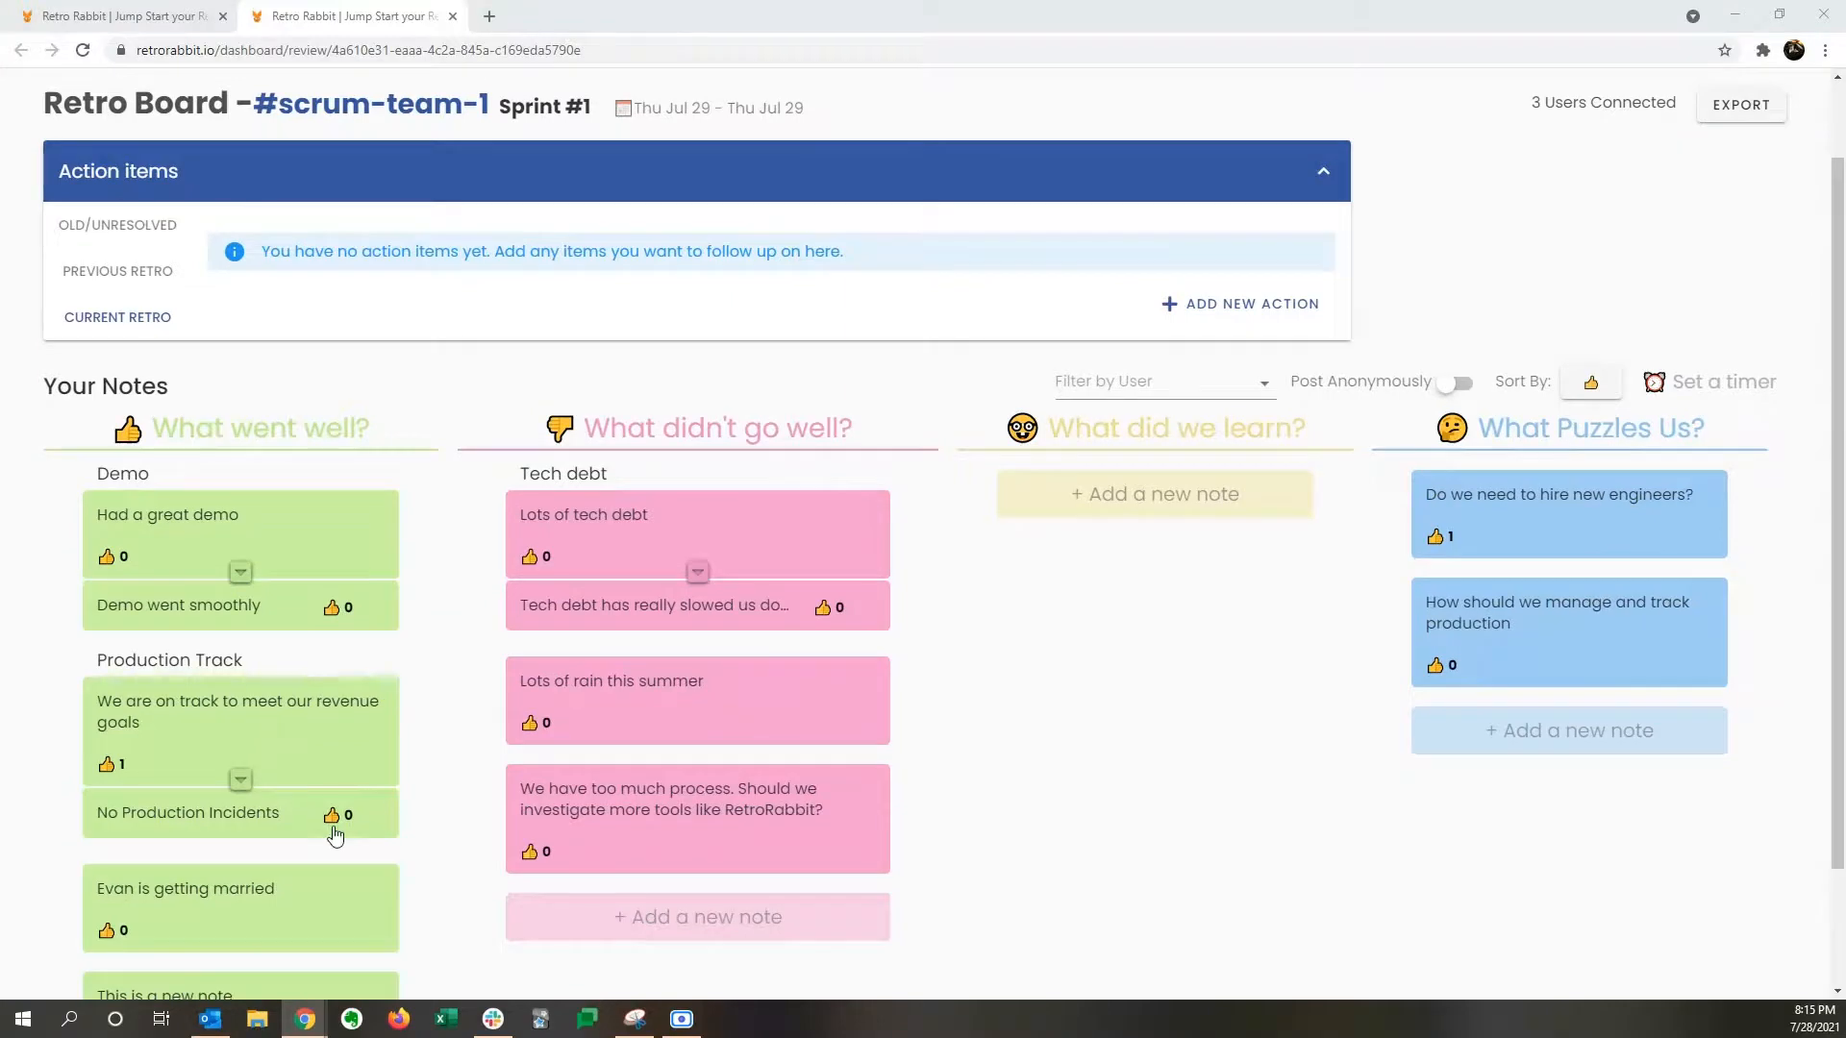
scroll(334, 837, down, 1)
scroll(389, 807, up, 2)
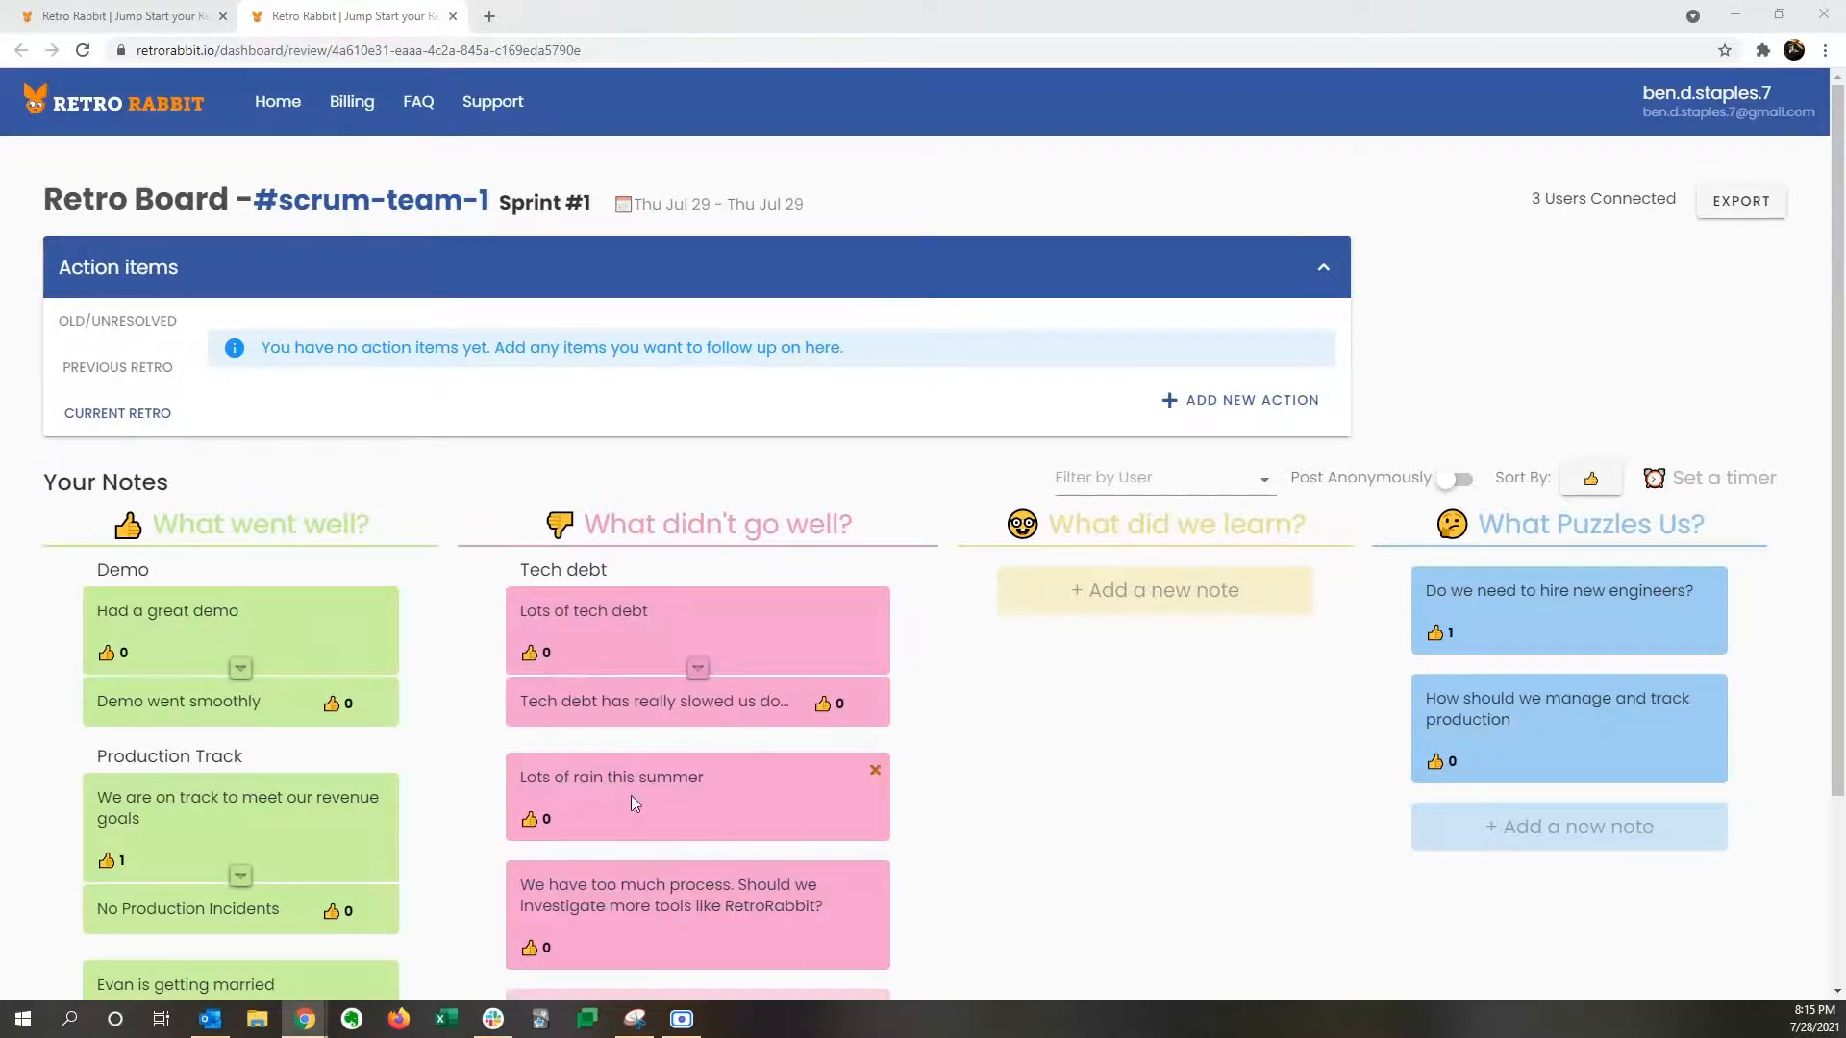
drag(623, 783, 1106, 620)
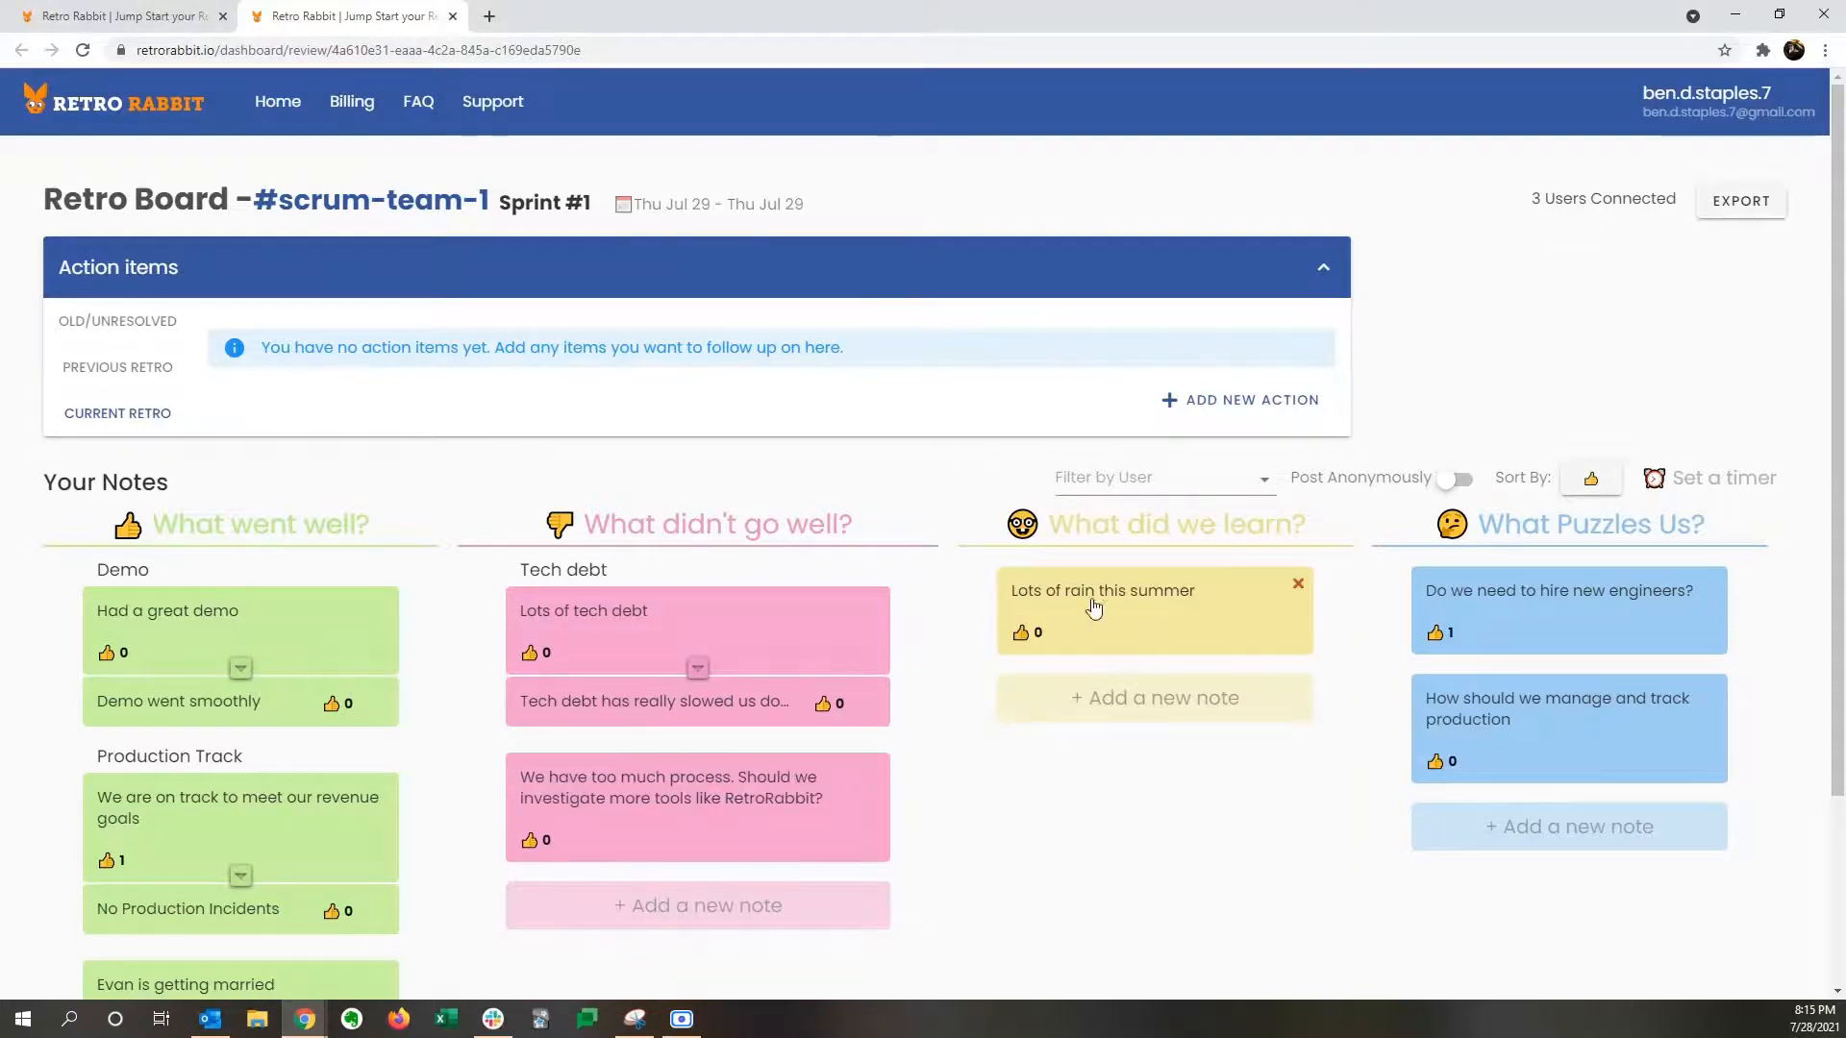
Step: View the choices for filtering notes by user, and close the list without picking one
click(1206, 479)
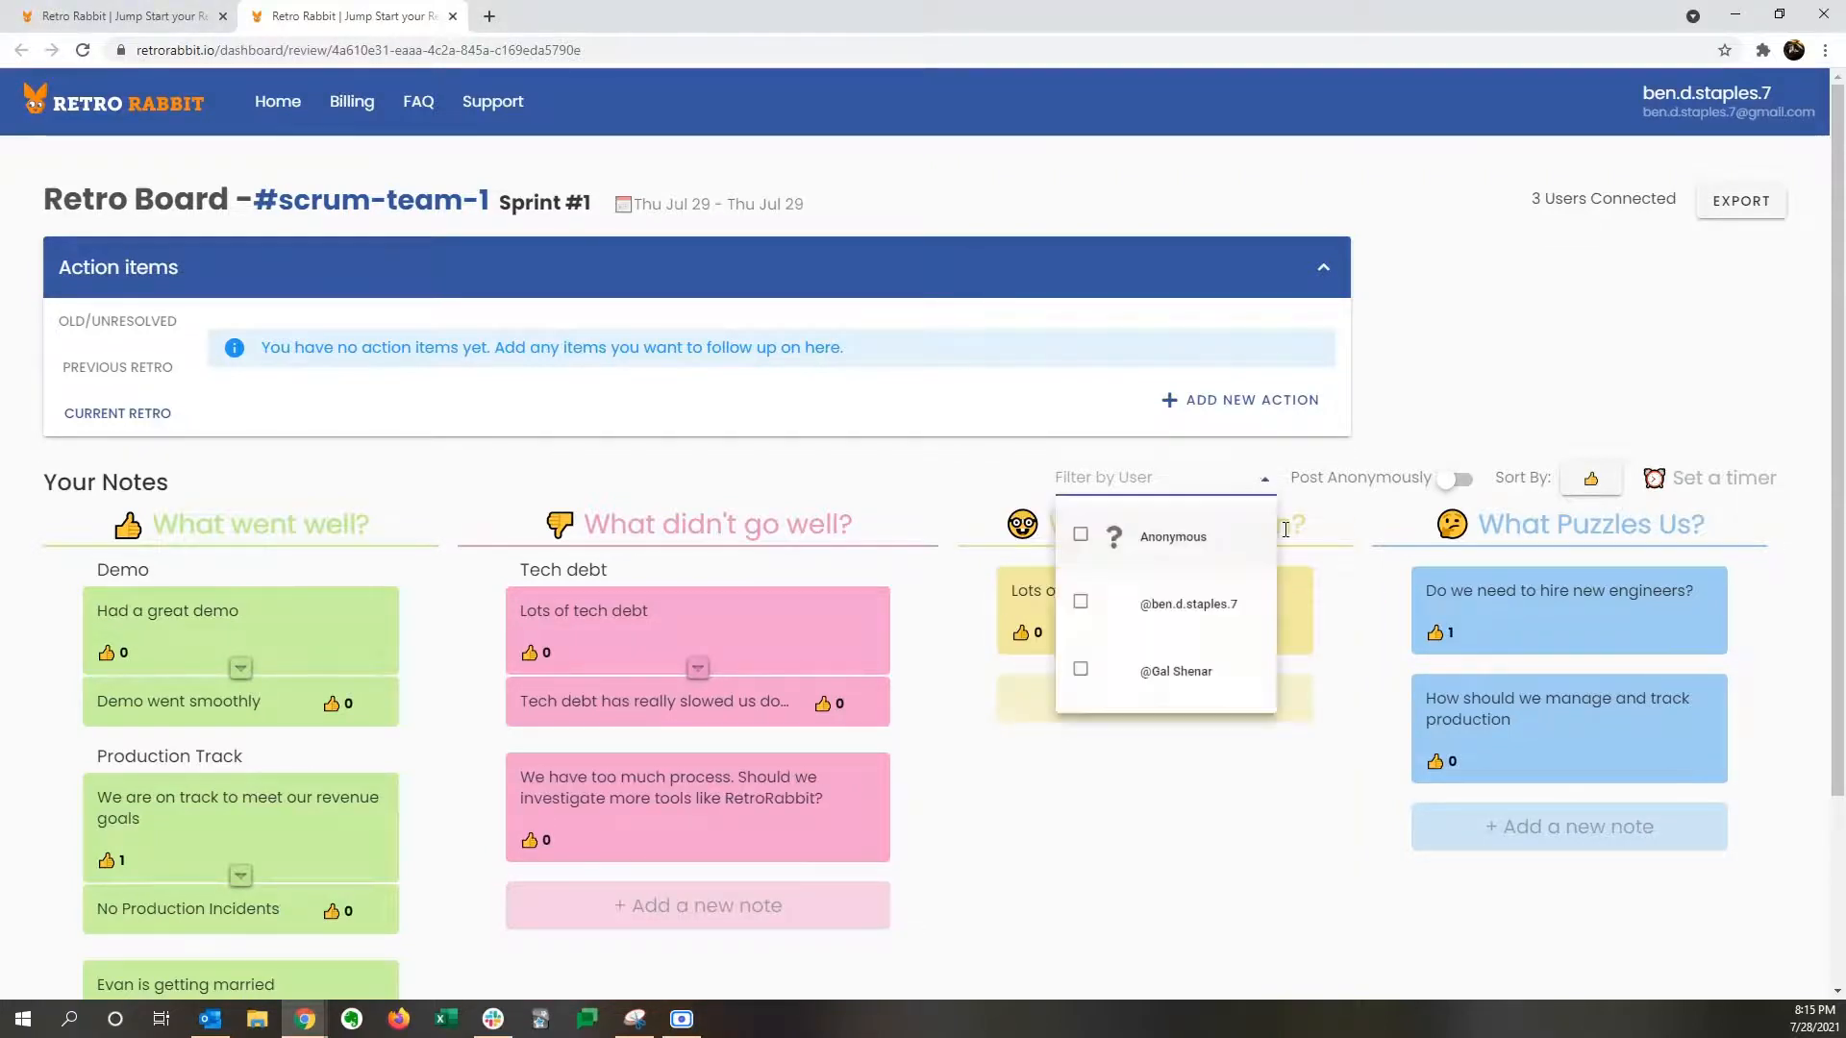
click(1286, 530)
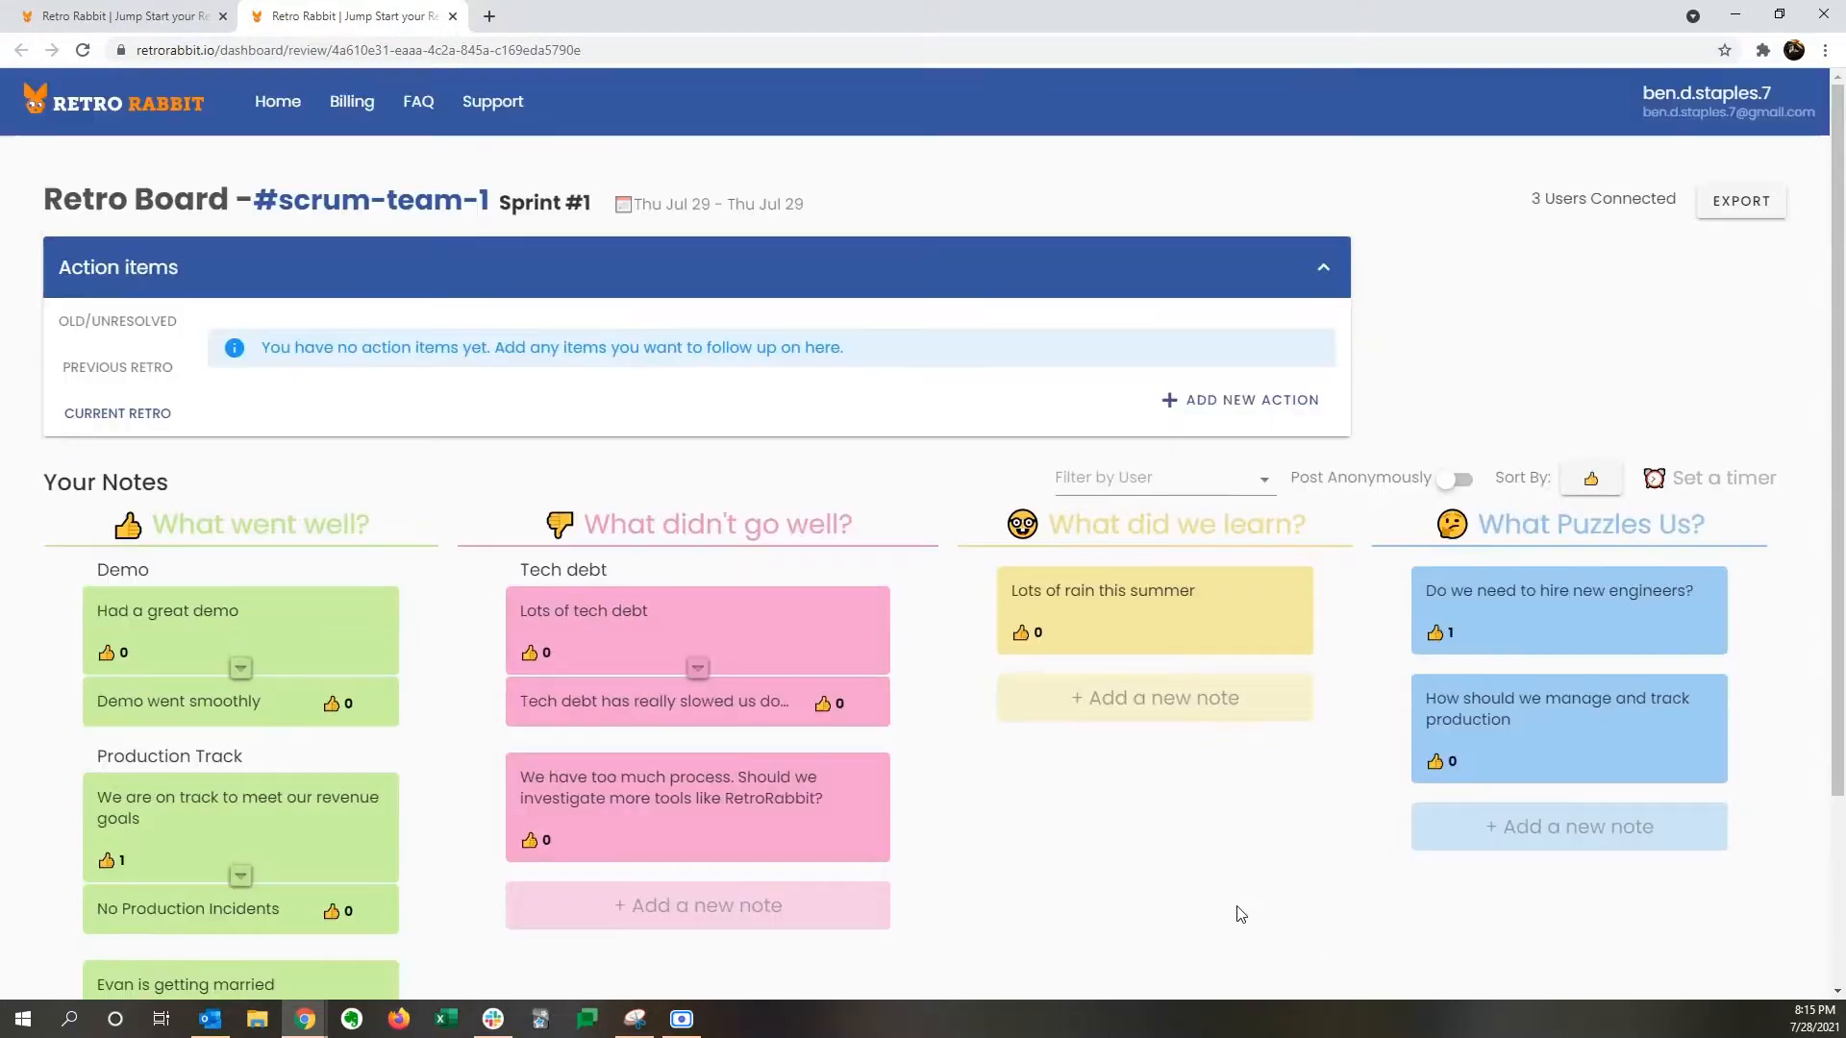
Step: Add the action item "Keep an eye on tech debt" to the current retro, assigned to the last teammate offered as assignee
mouse_move(814, 840)
click(1195, 403)
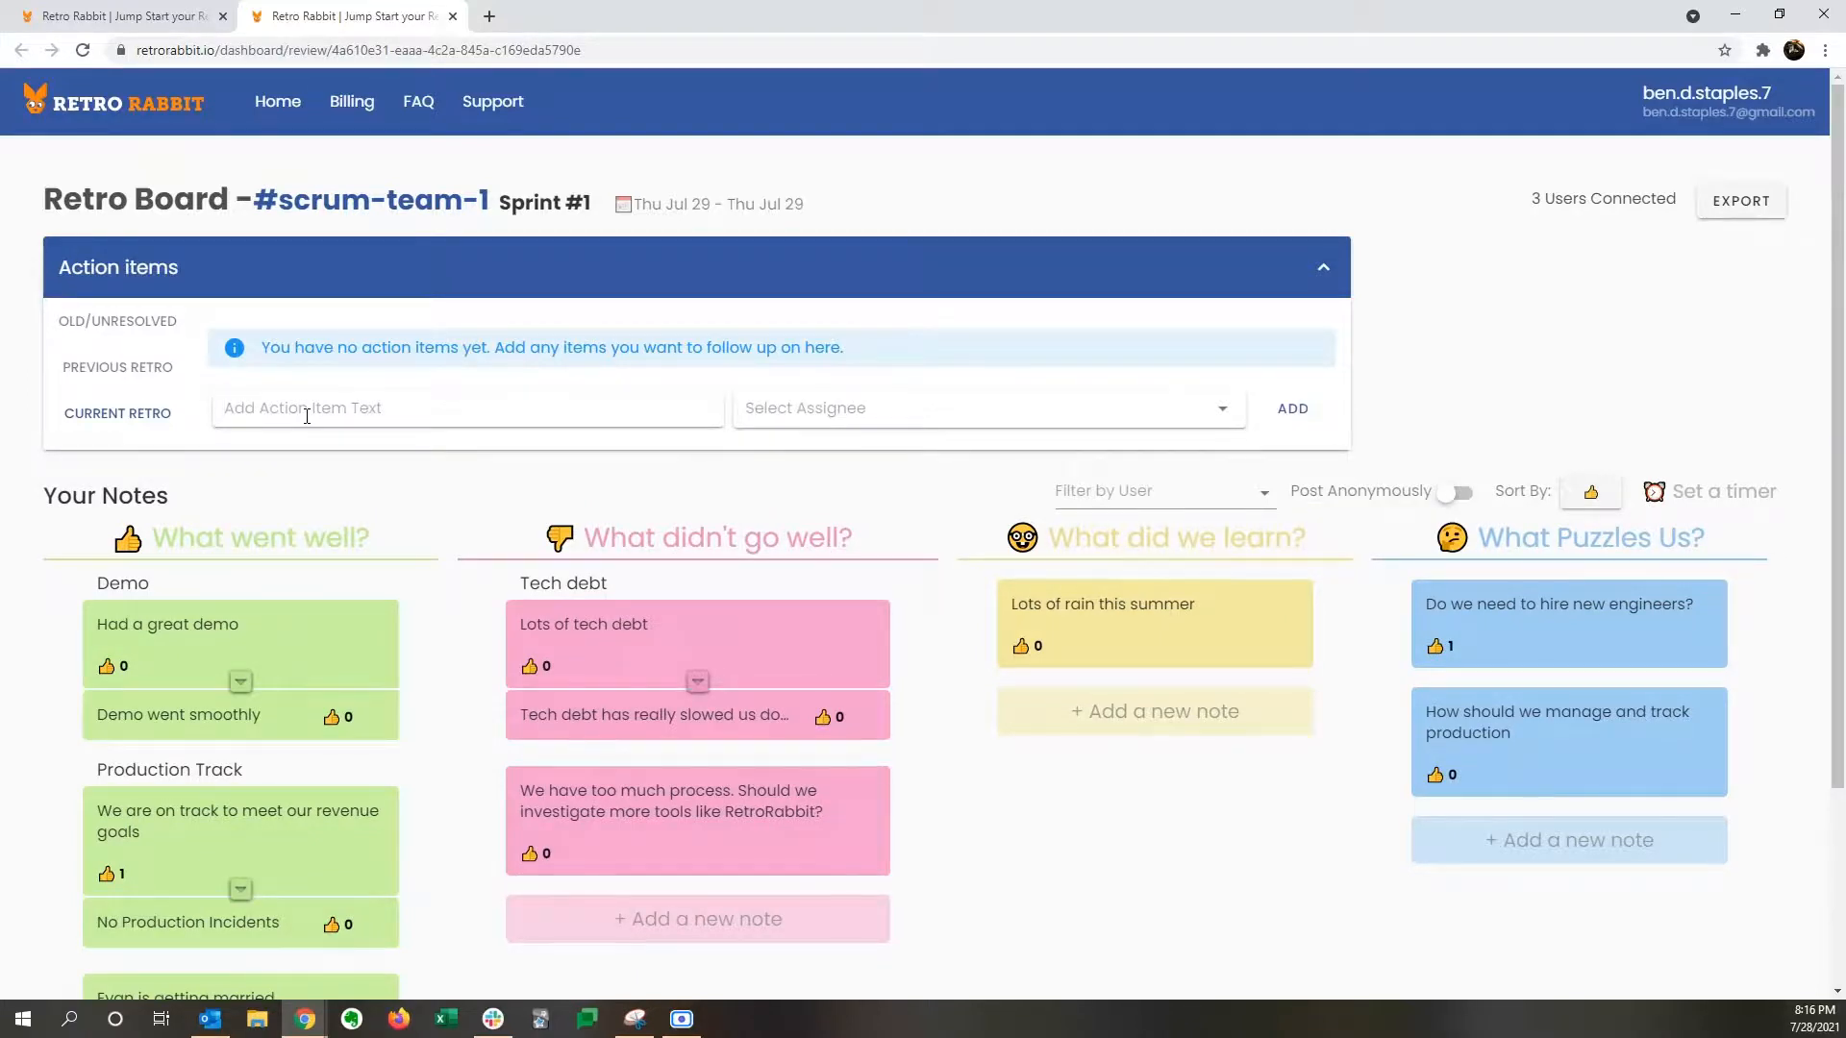
text(Keep an eye on tech debt)
click(1195, 410)
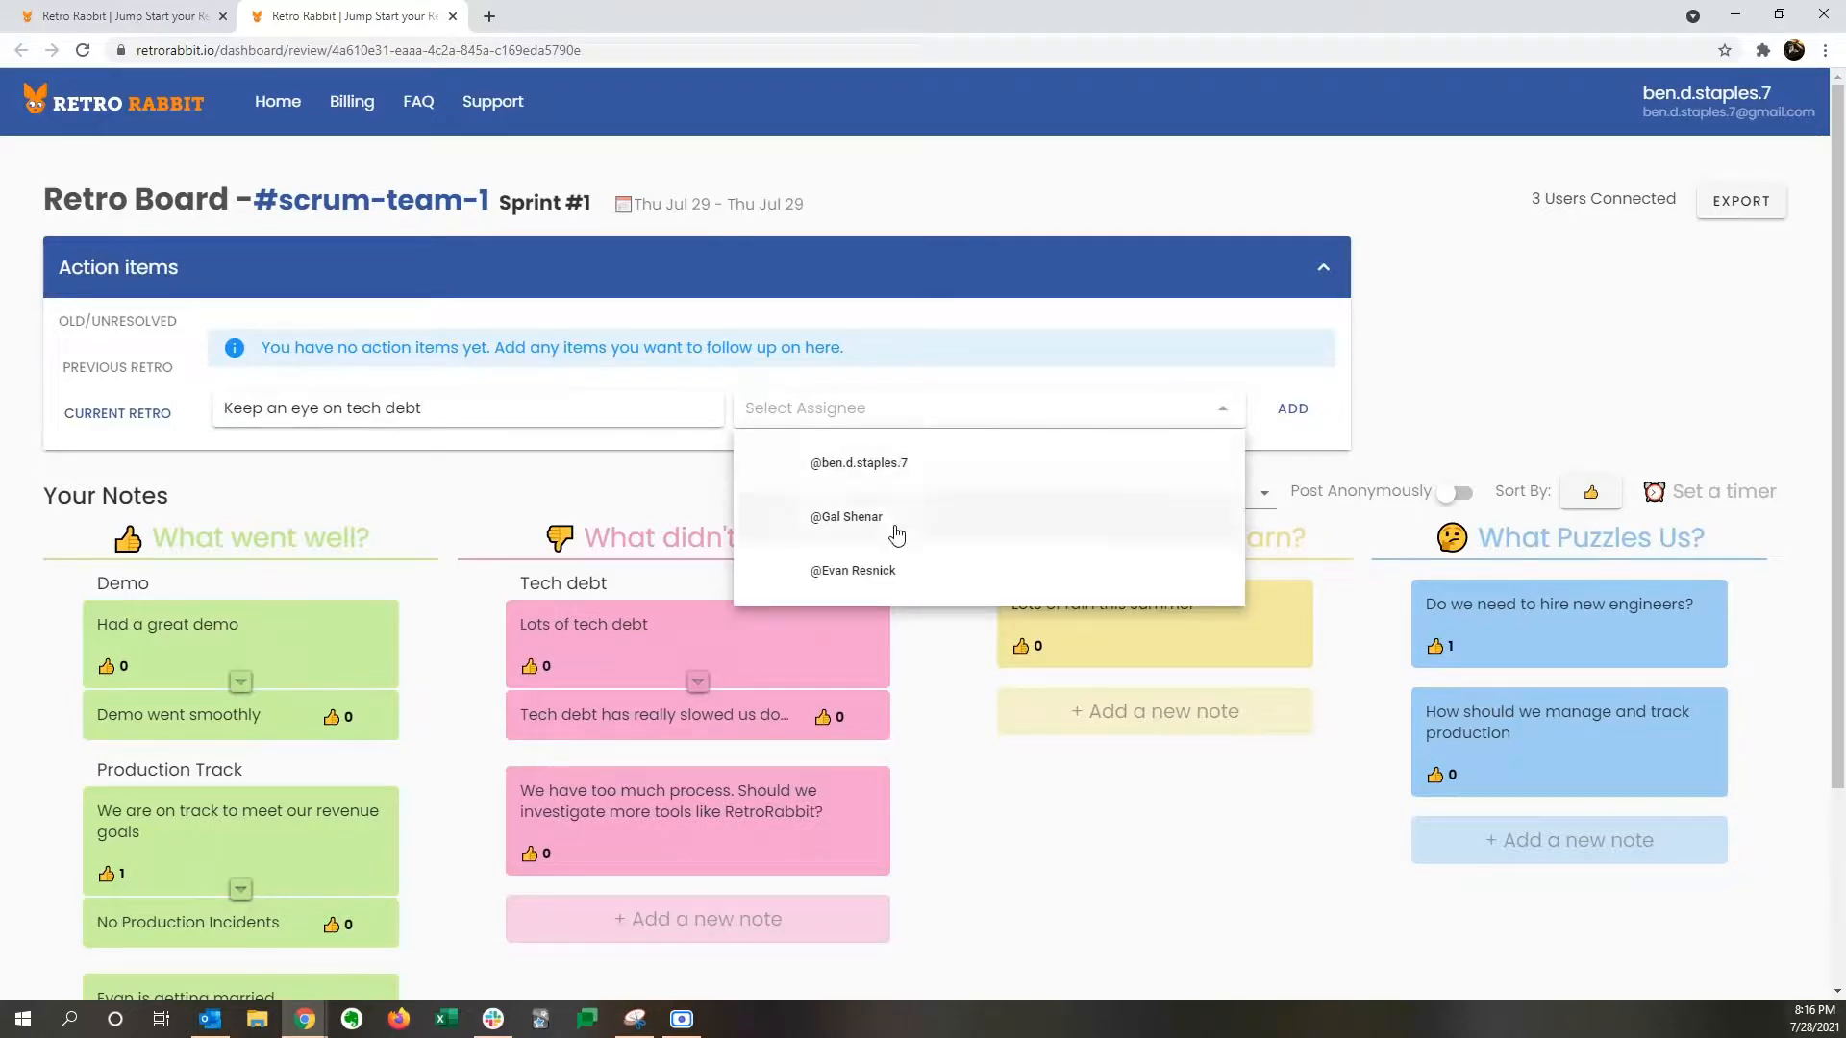
click(882, 571)
click(1298, 408)
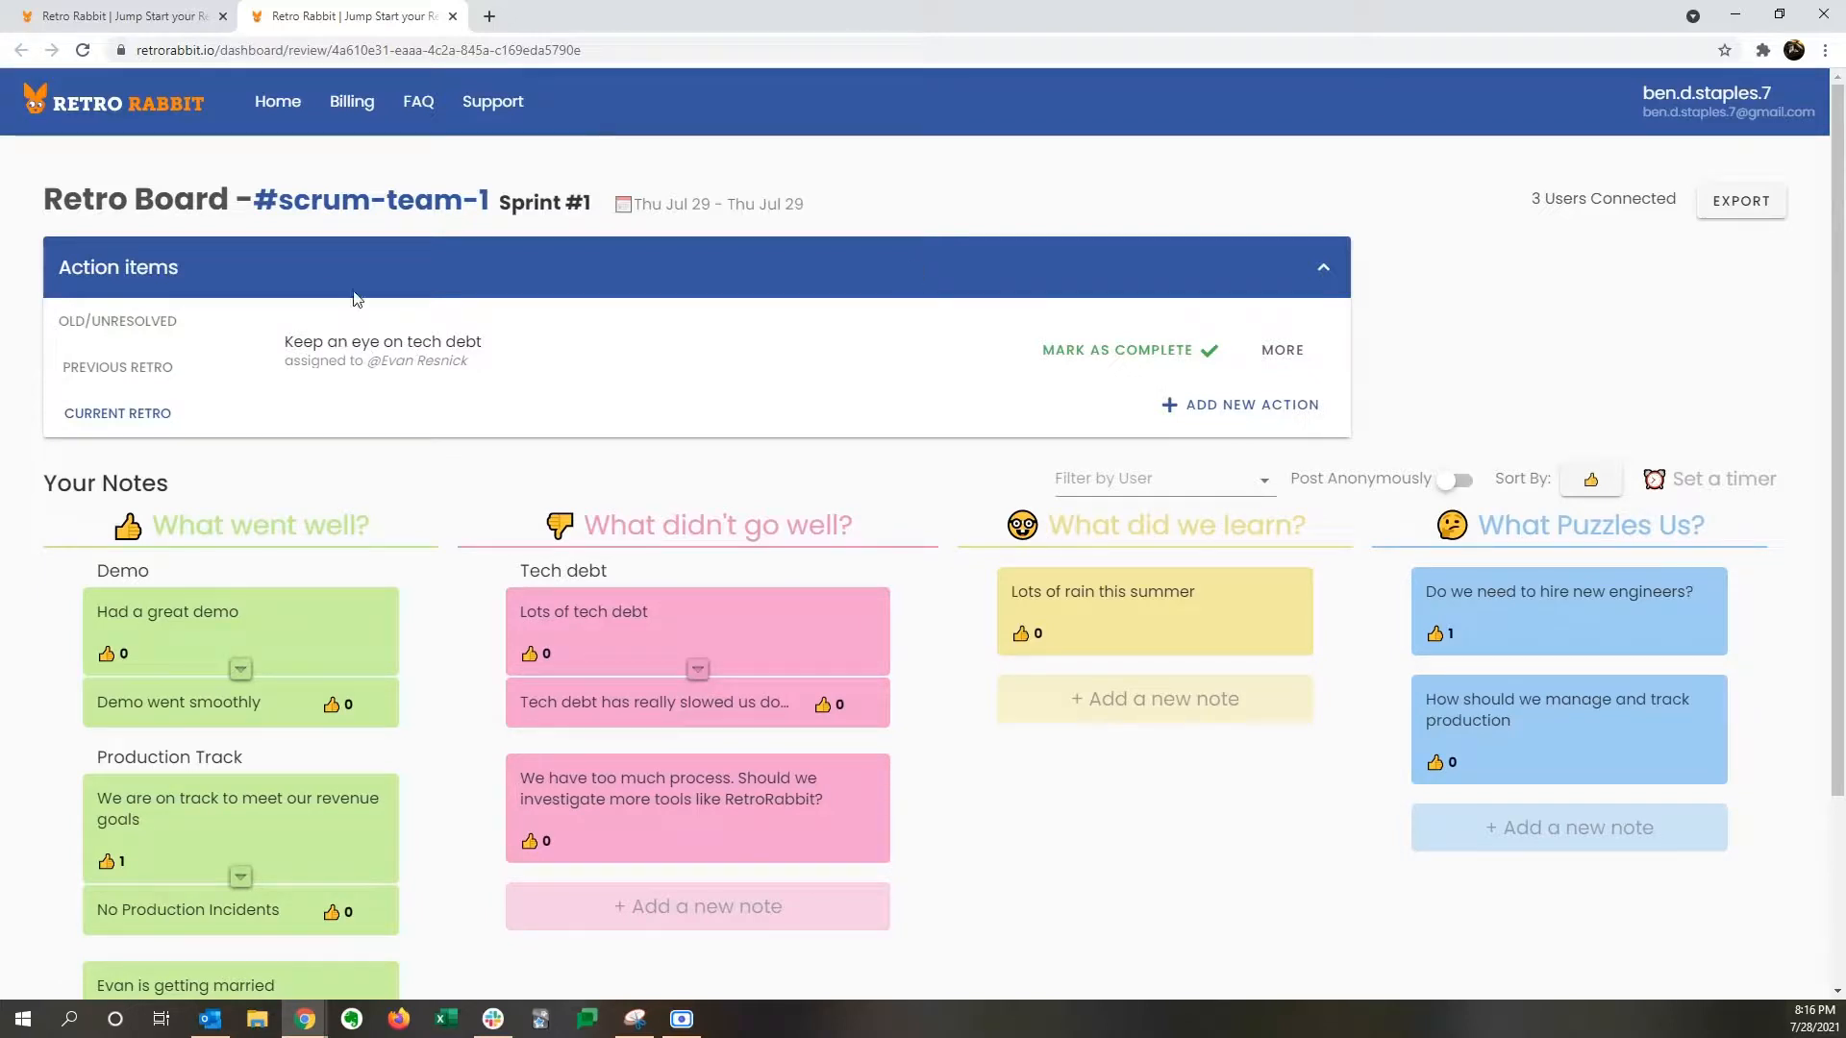
Step: View the additional options for the "Keep an eye on tech debt" action item, and close them without choosing one
click(1288, 354)
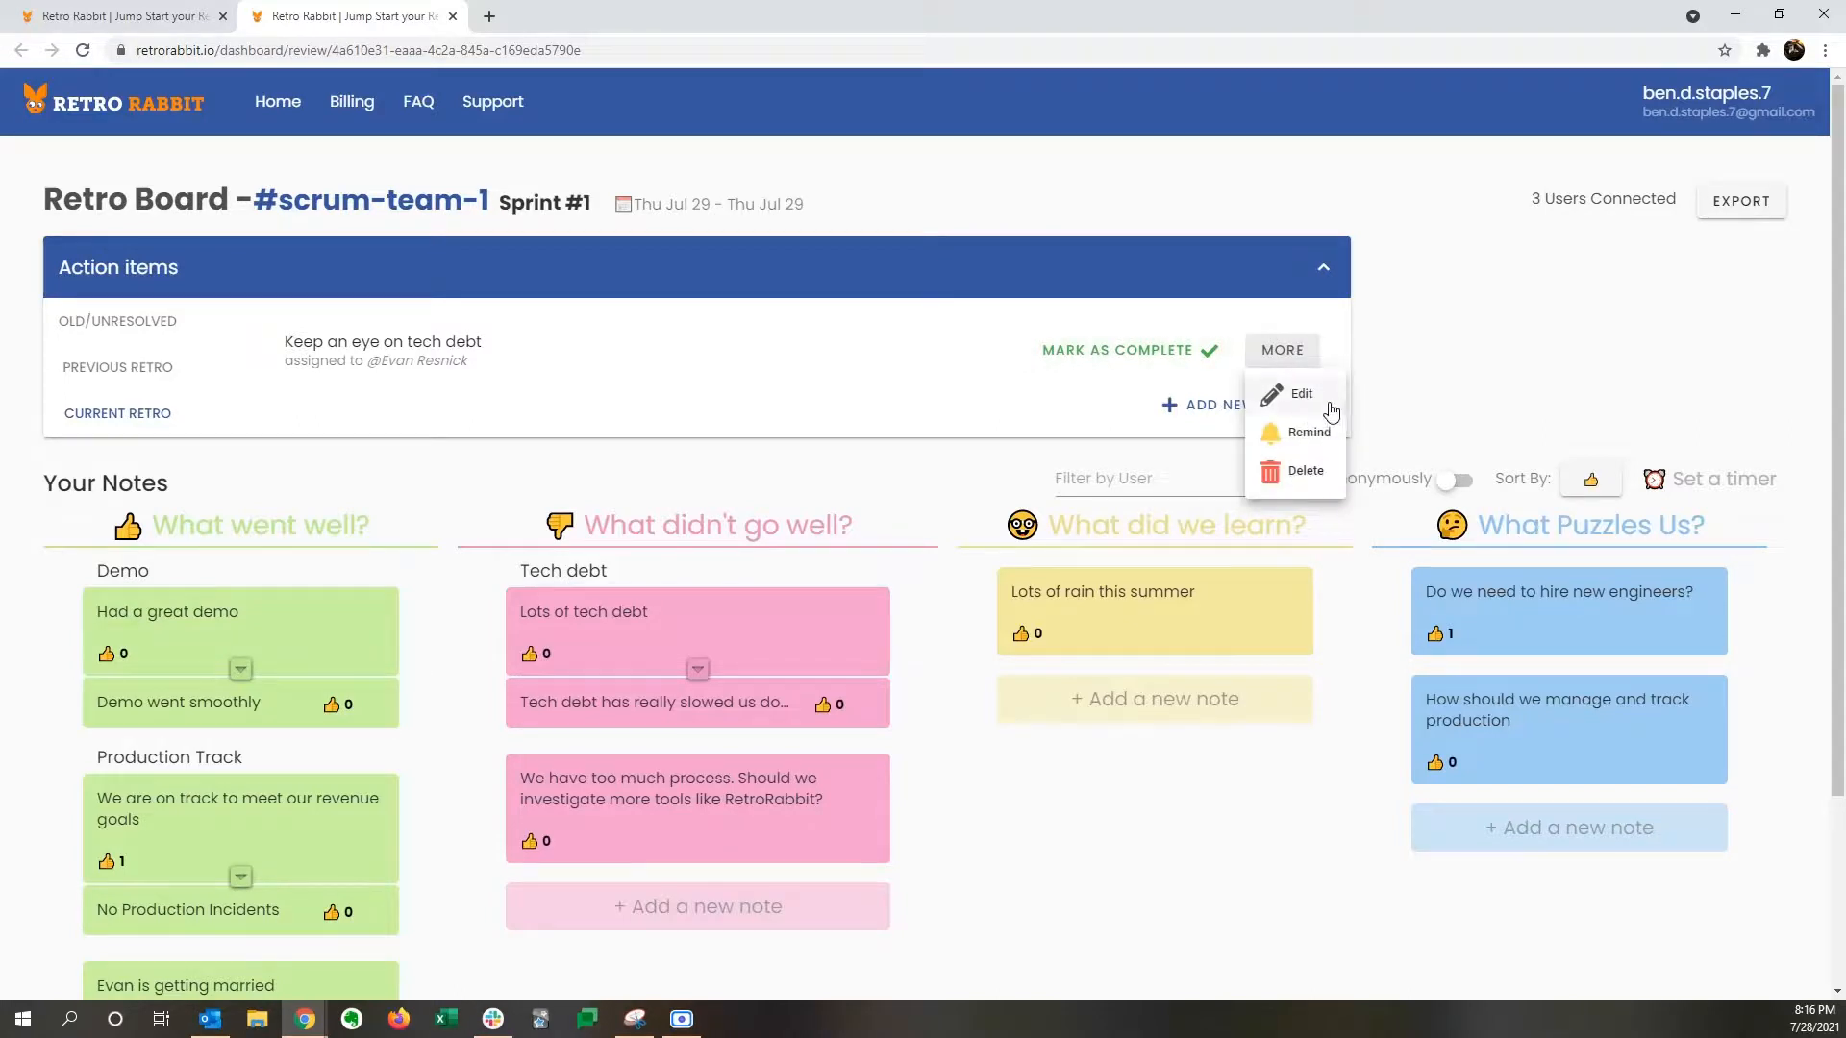
click(1462, 370)
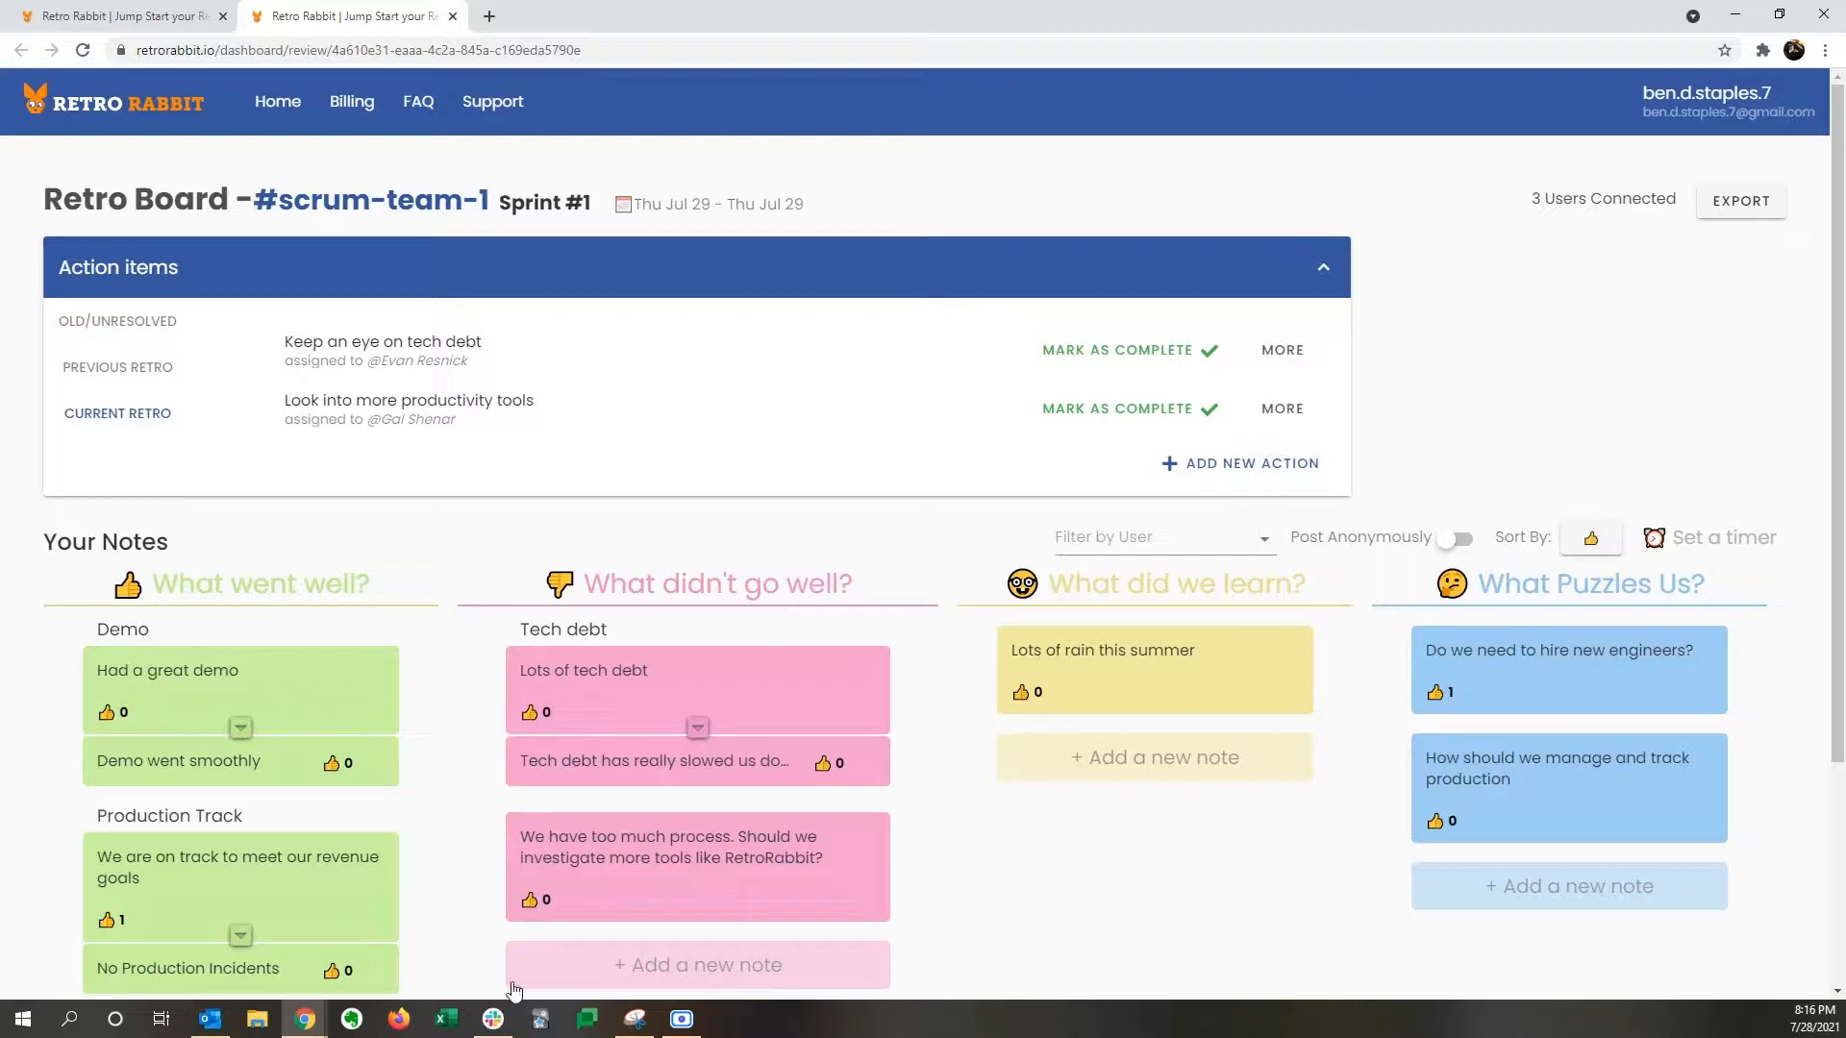
Step: Switch to Slack and try to send a reminder for the action item "Look into more productivity tools"
mouse_move(493, 1021)
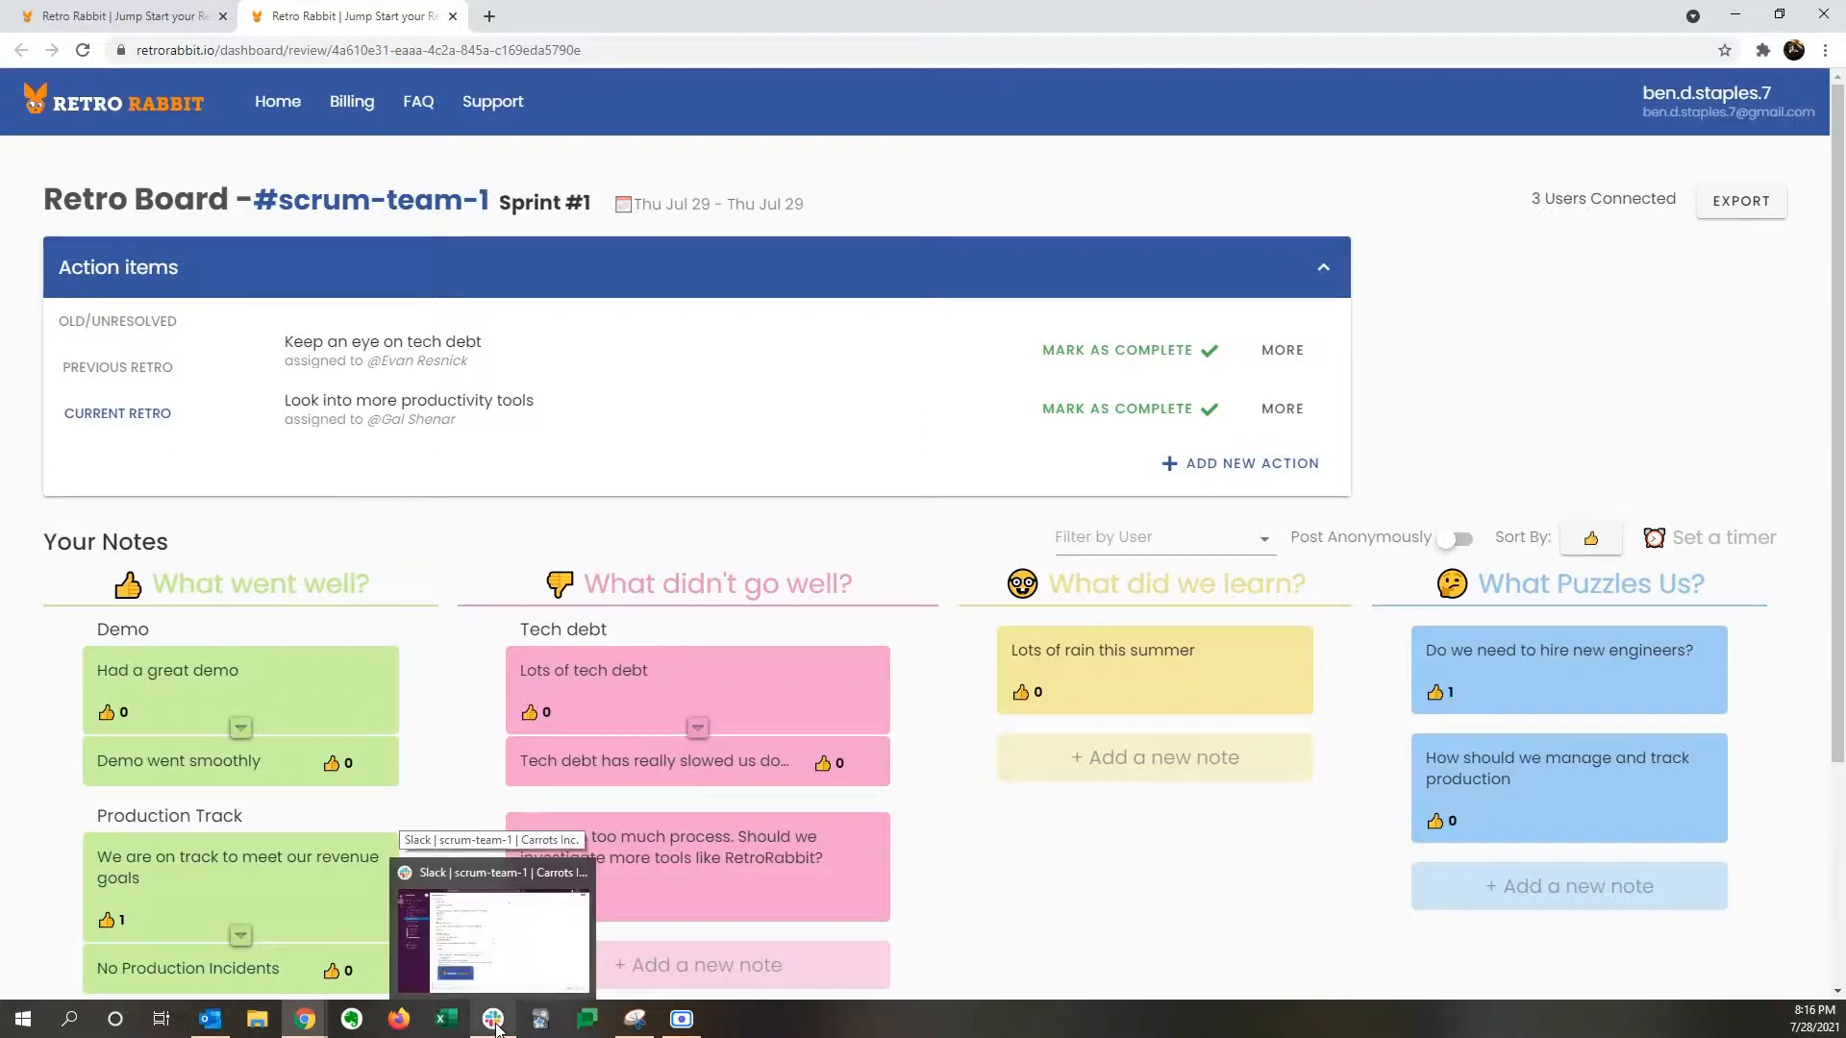
scroll(857, 752, down, 1)
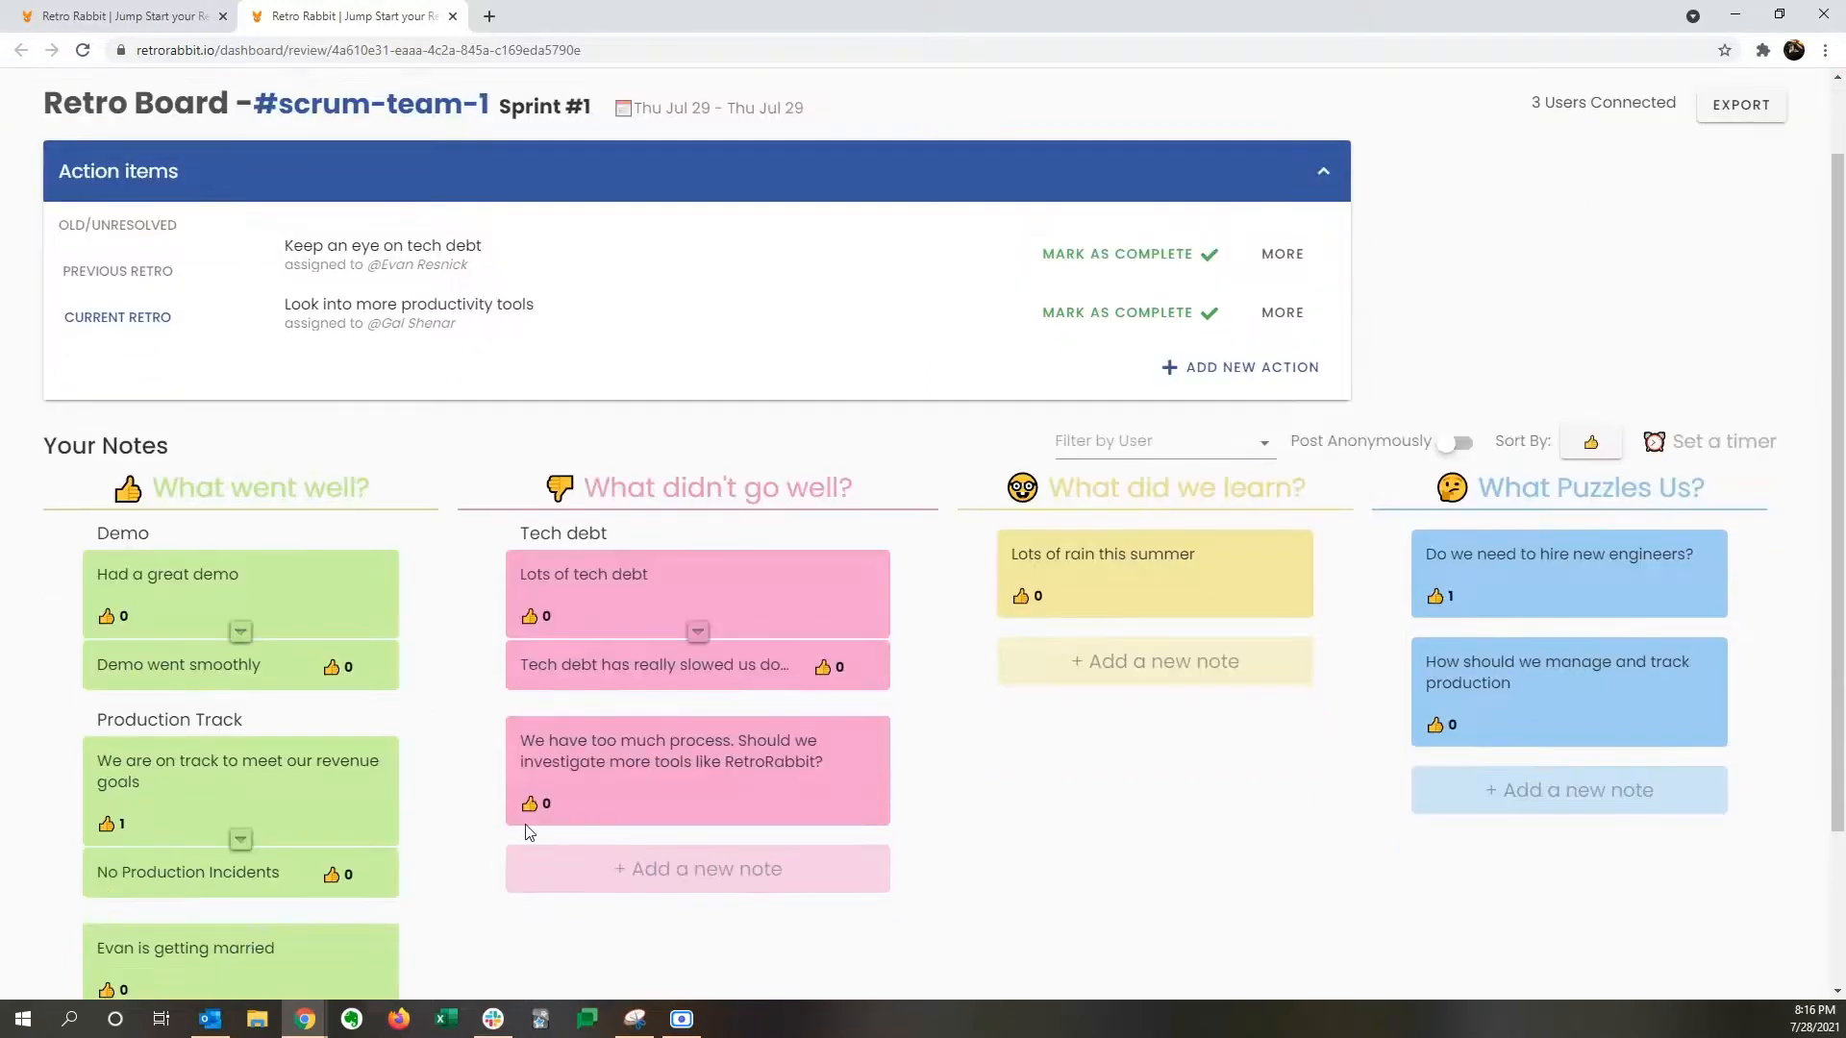
scroll(384, 800, up, 1)
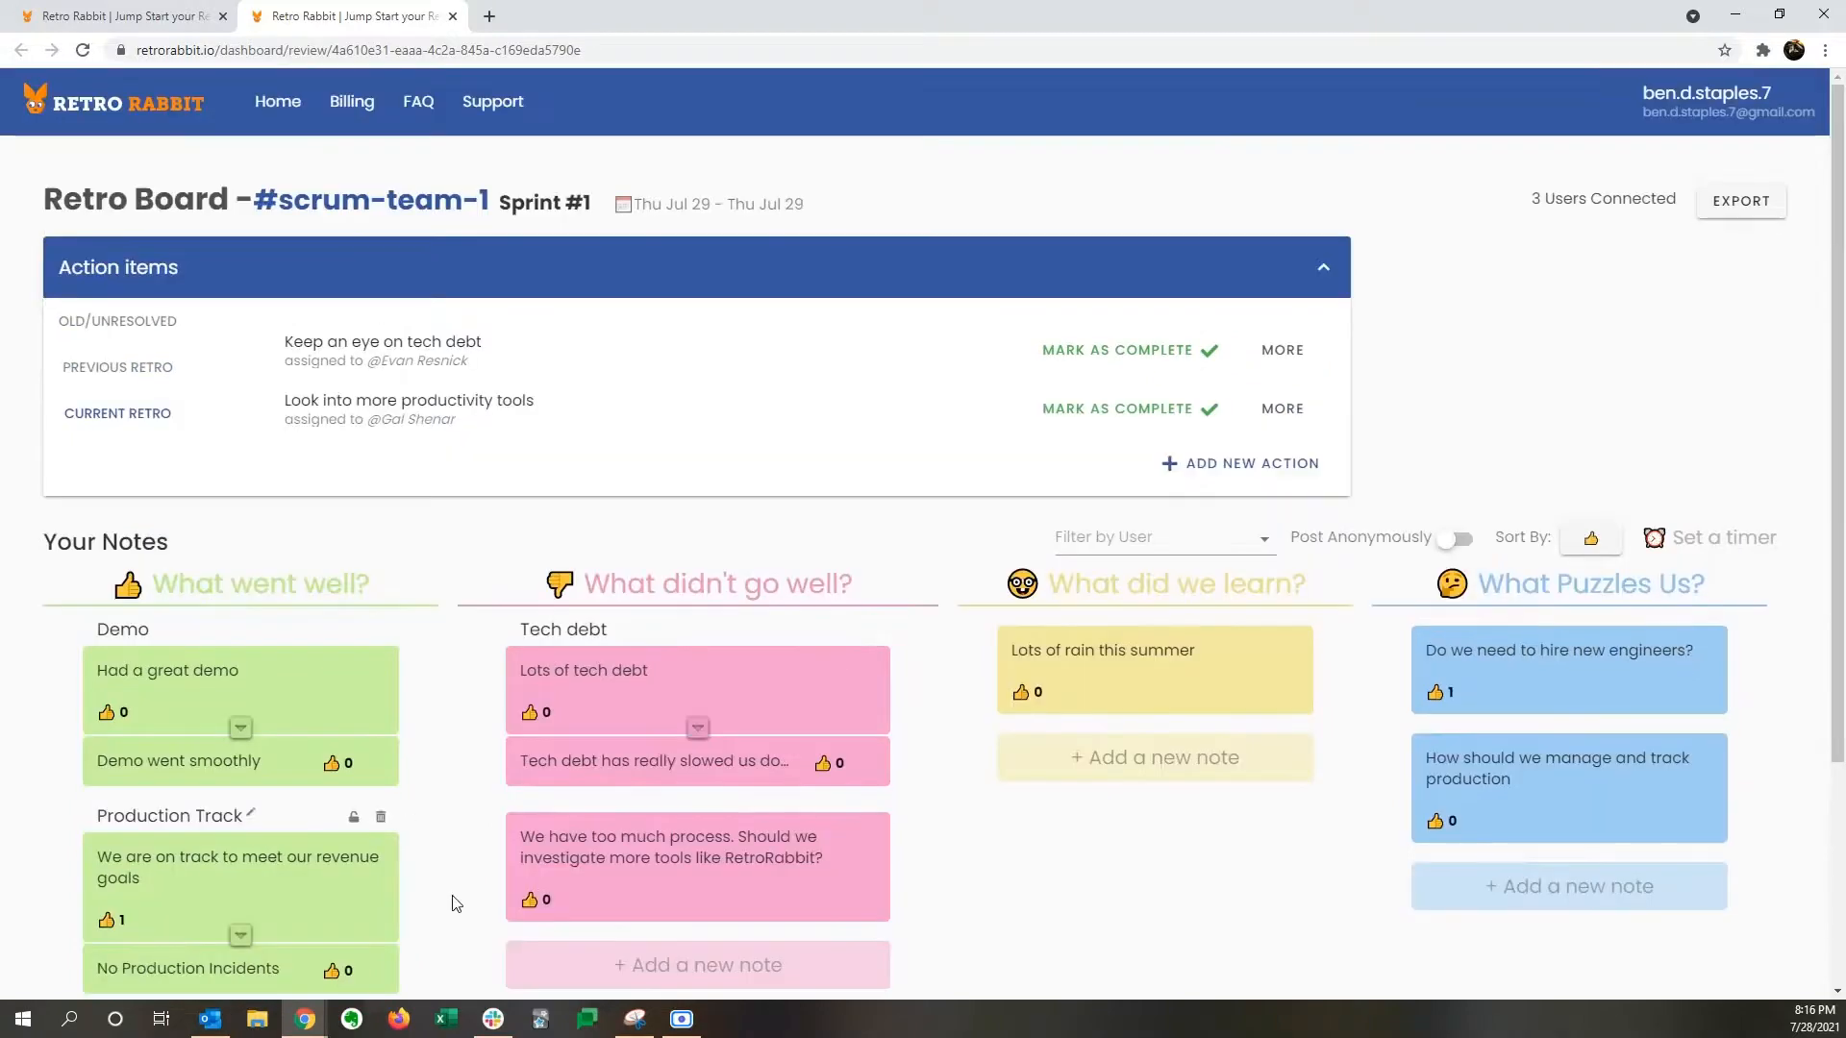
click(493, 1019)
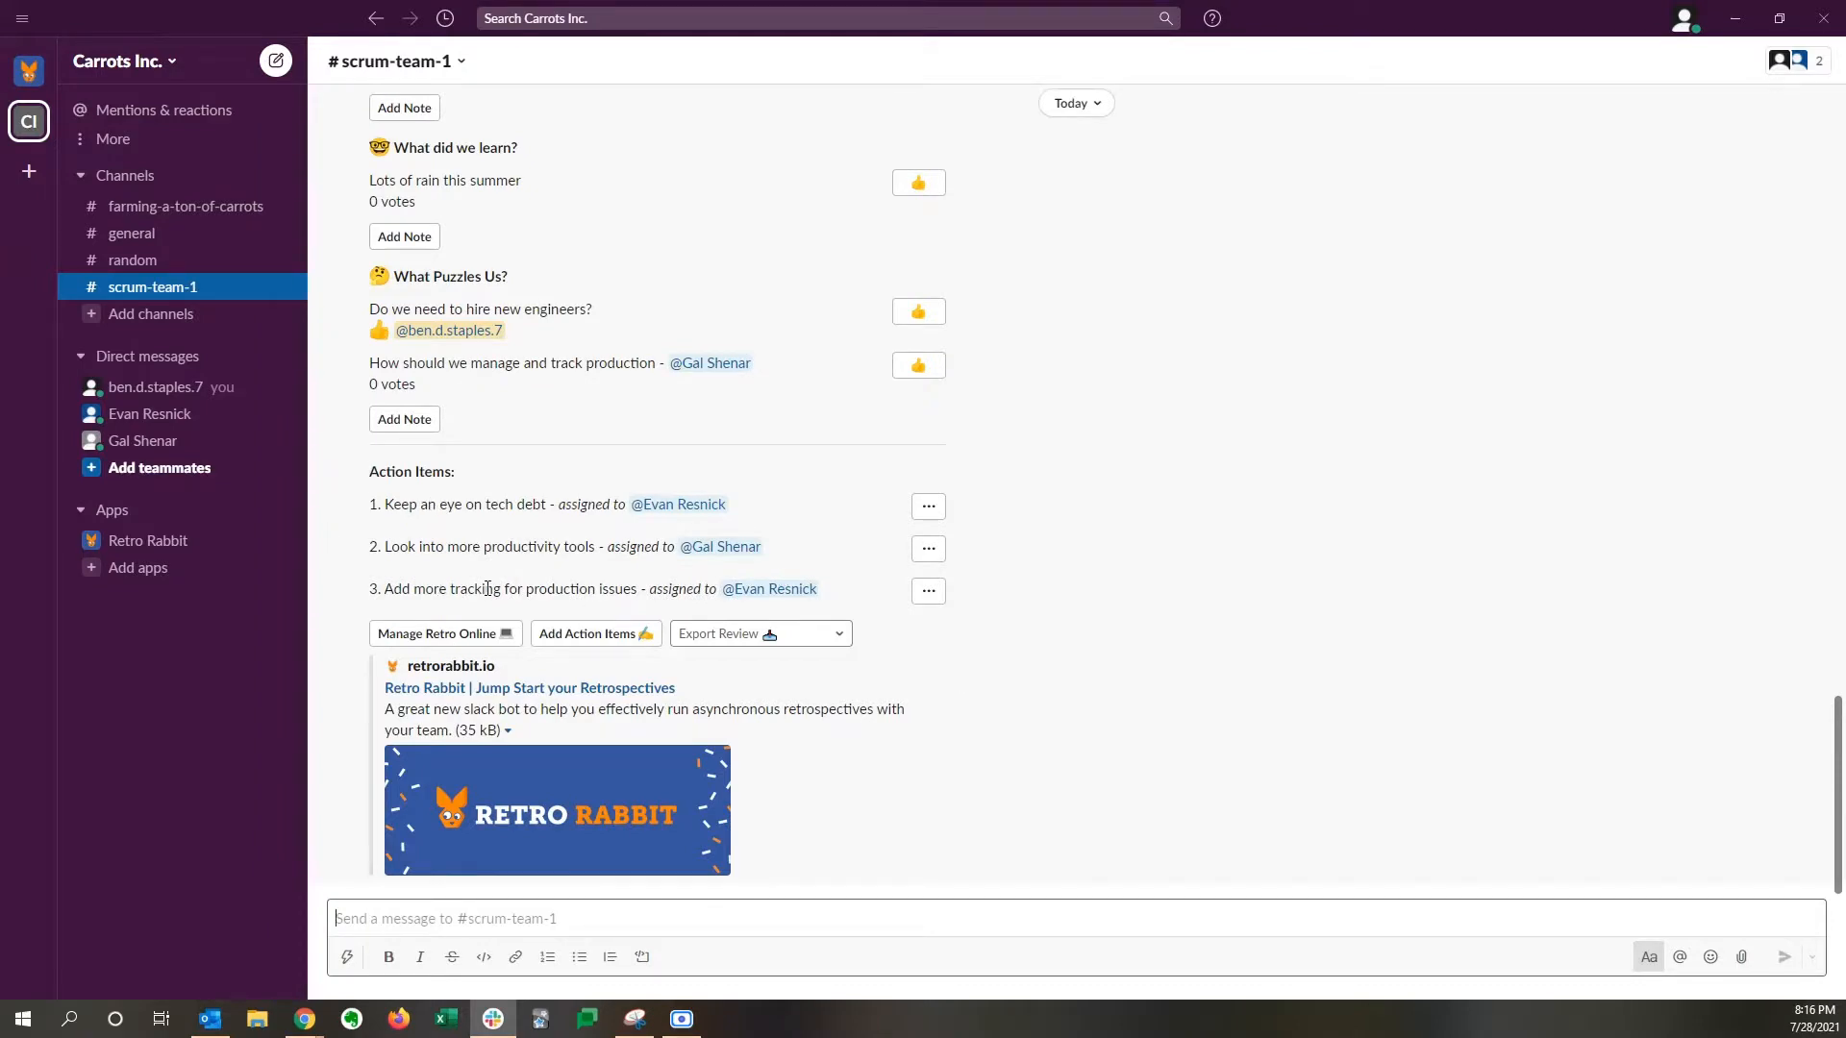
click(929, 548)
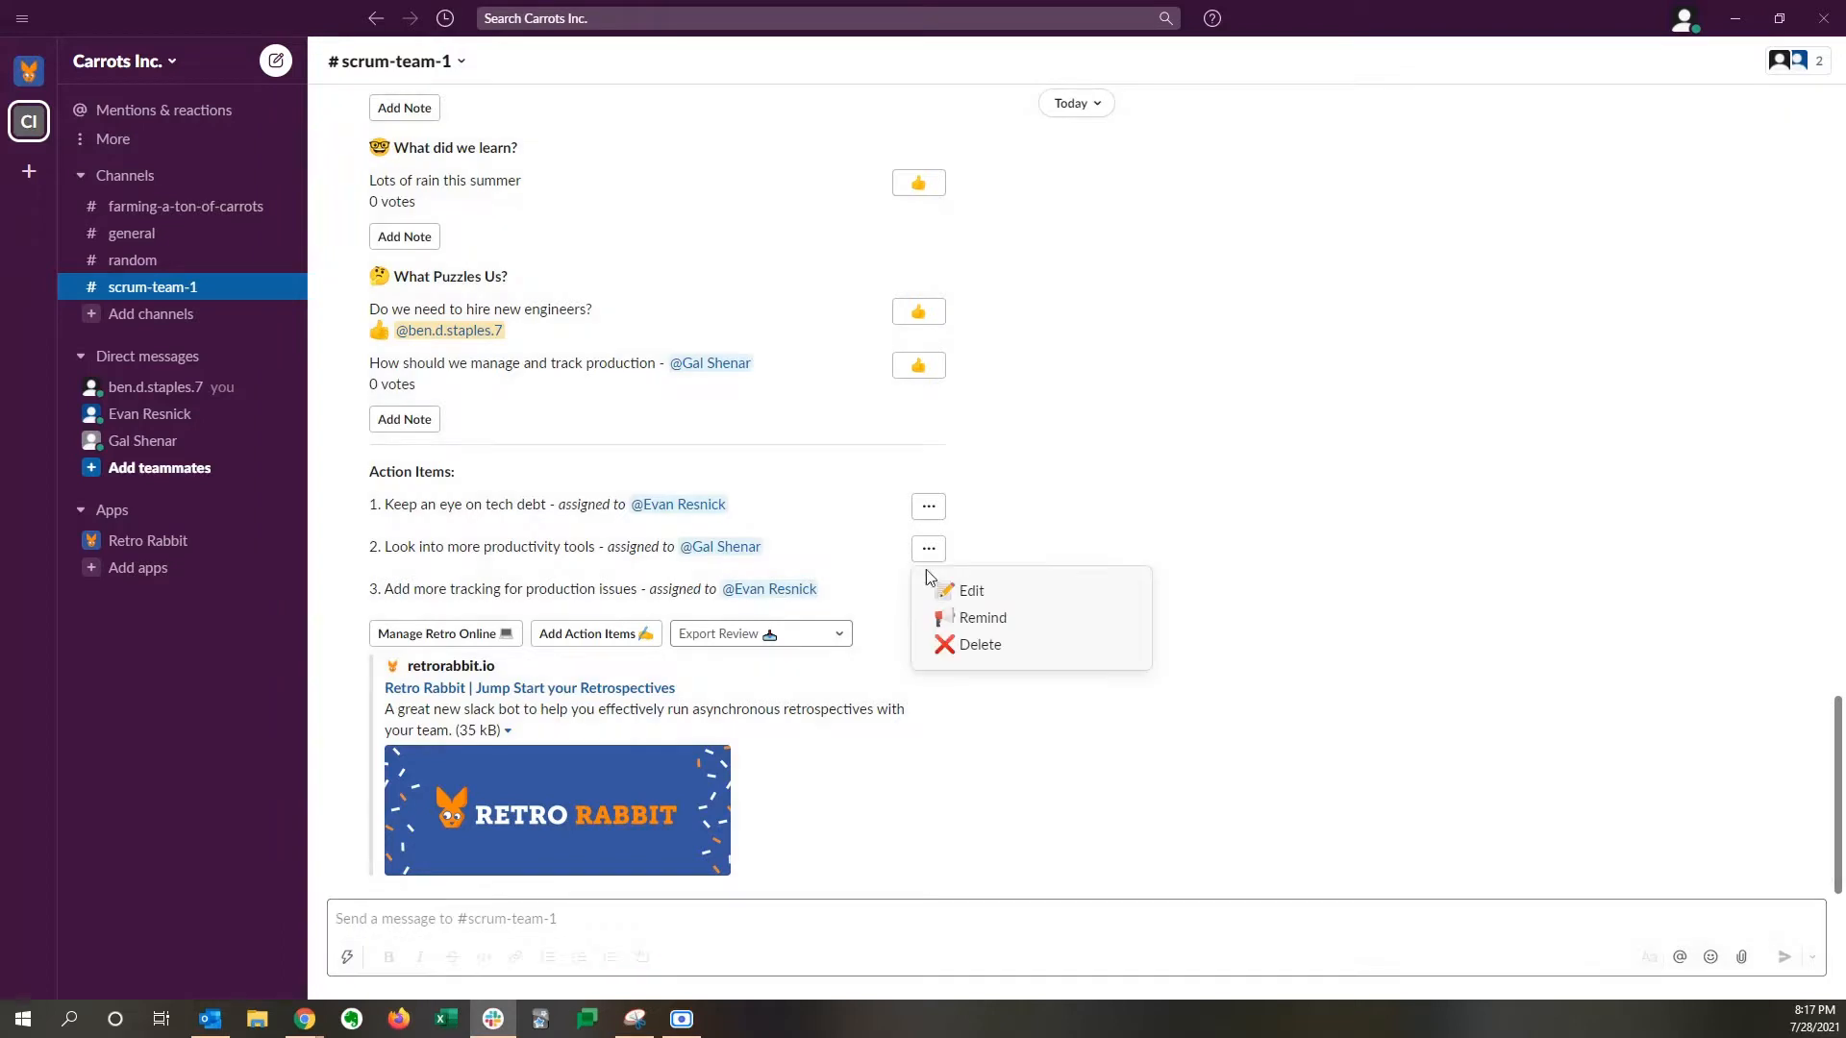
click(1043, 626)
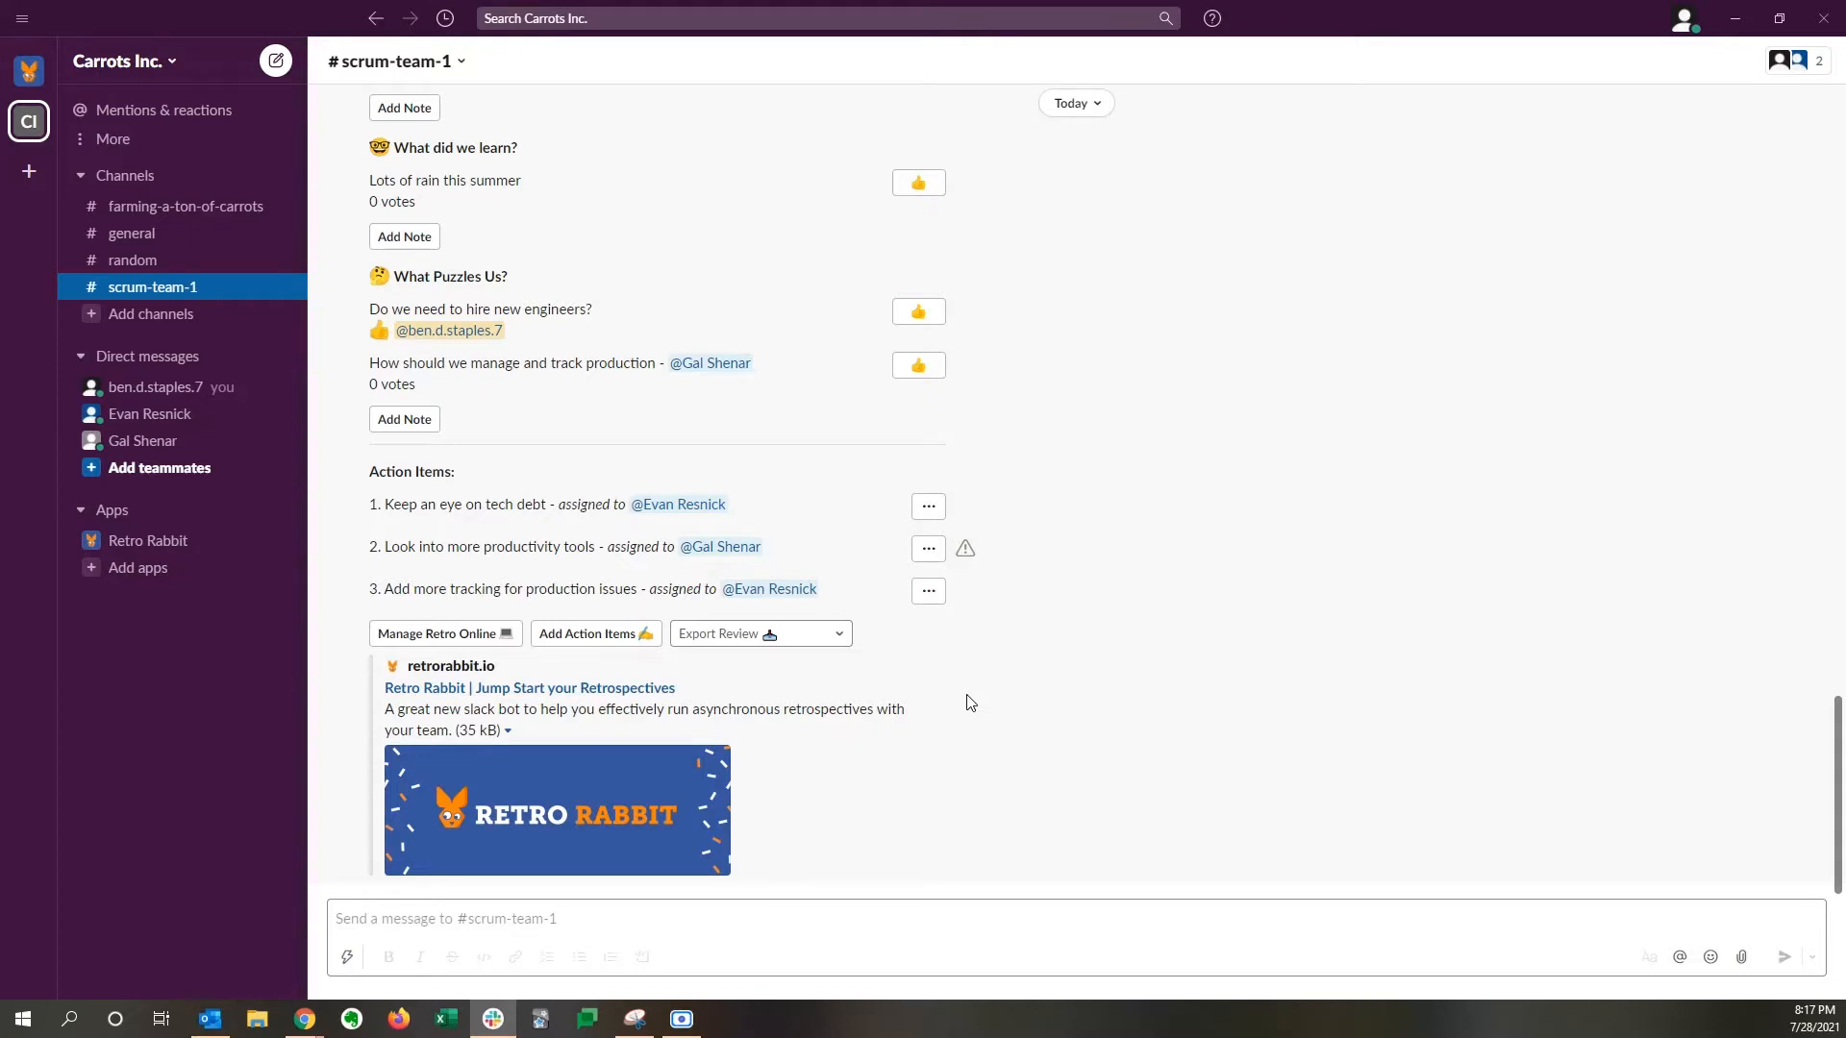
Step: Send the /retro command in #scrum-team-1 with the note "last retro was a great meeting, and this sprint is going well"
click(431, 921)
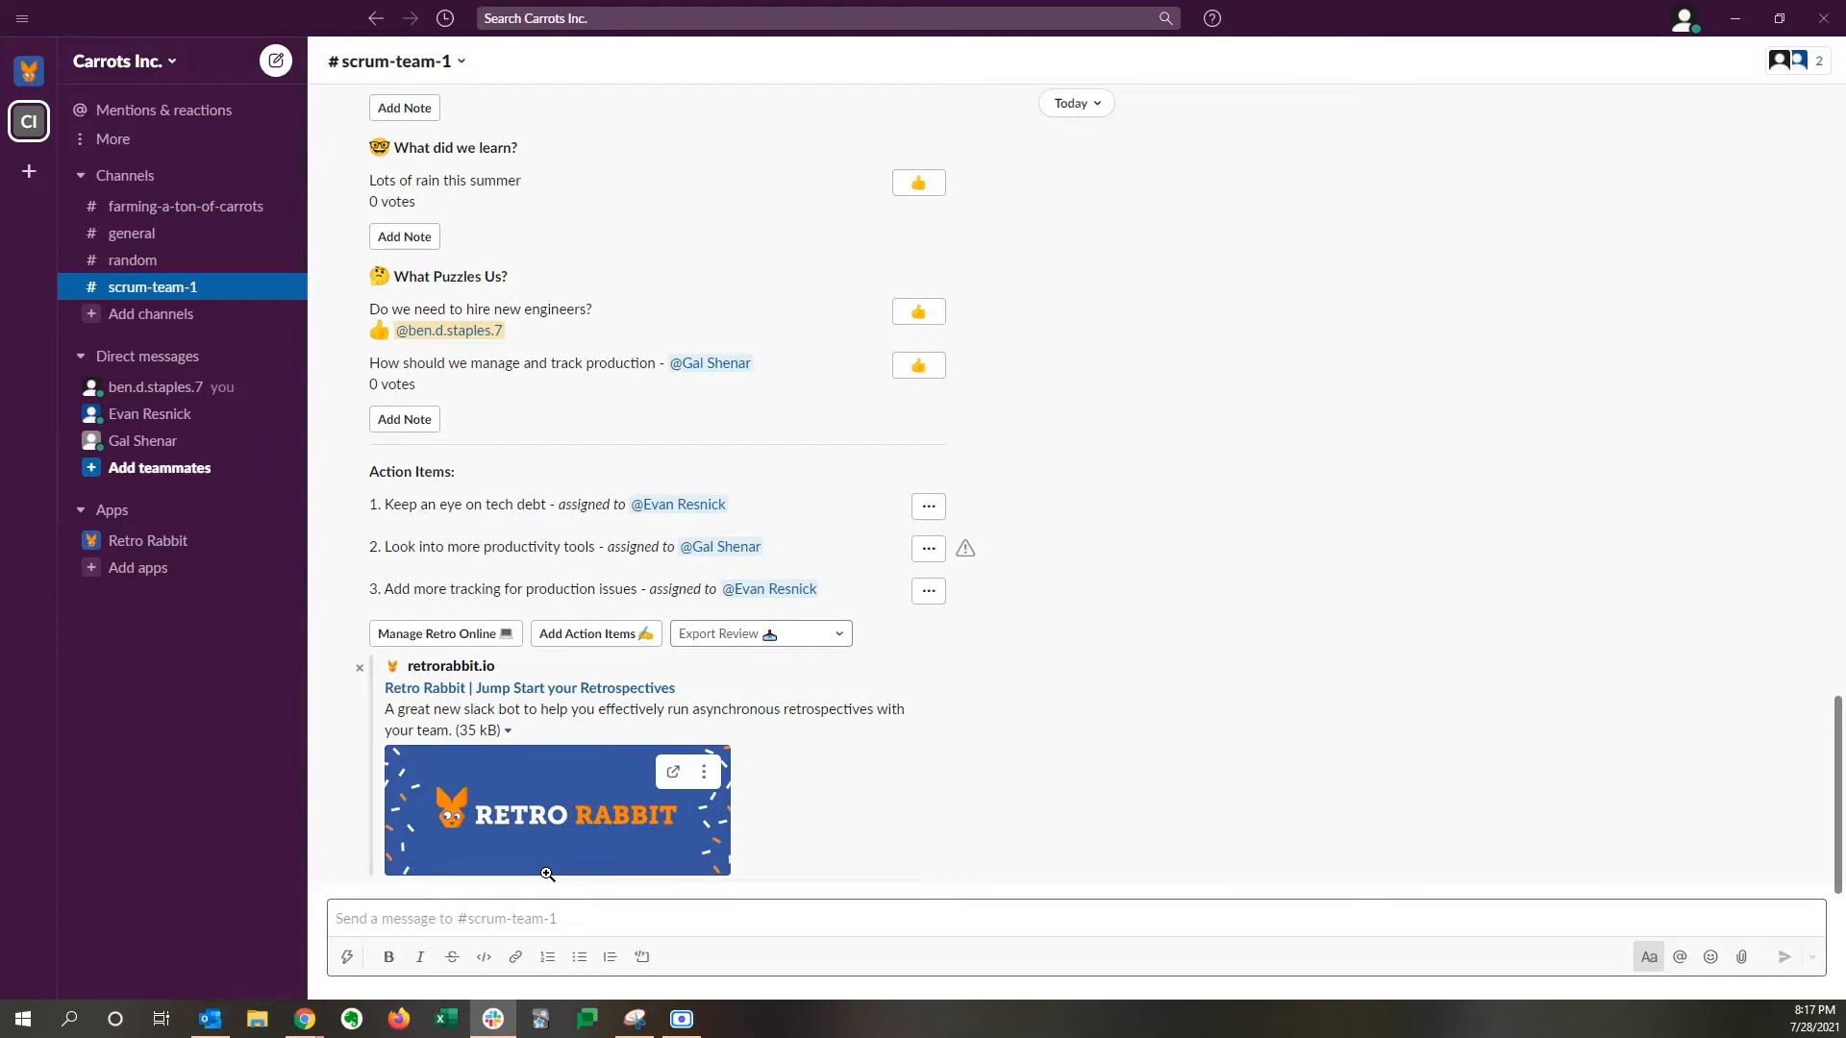
key(slash)
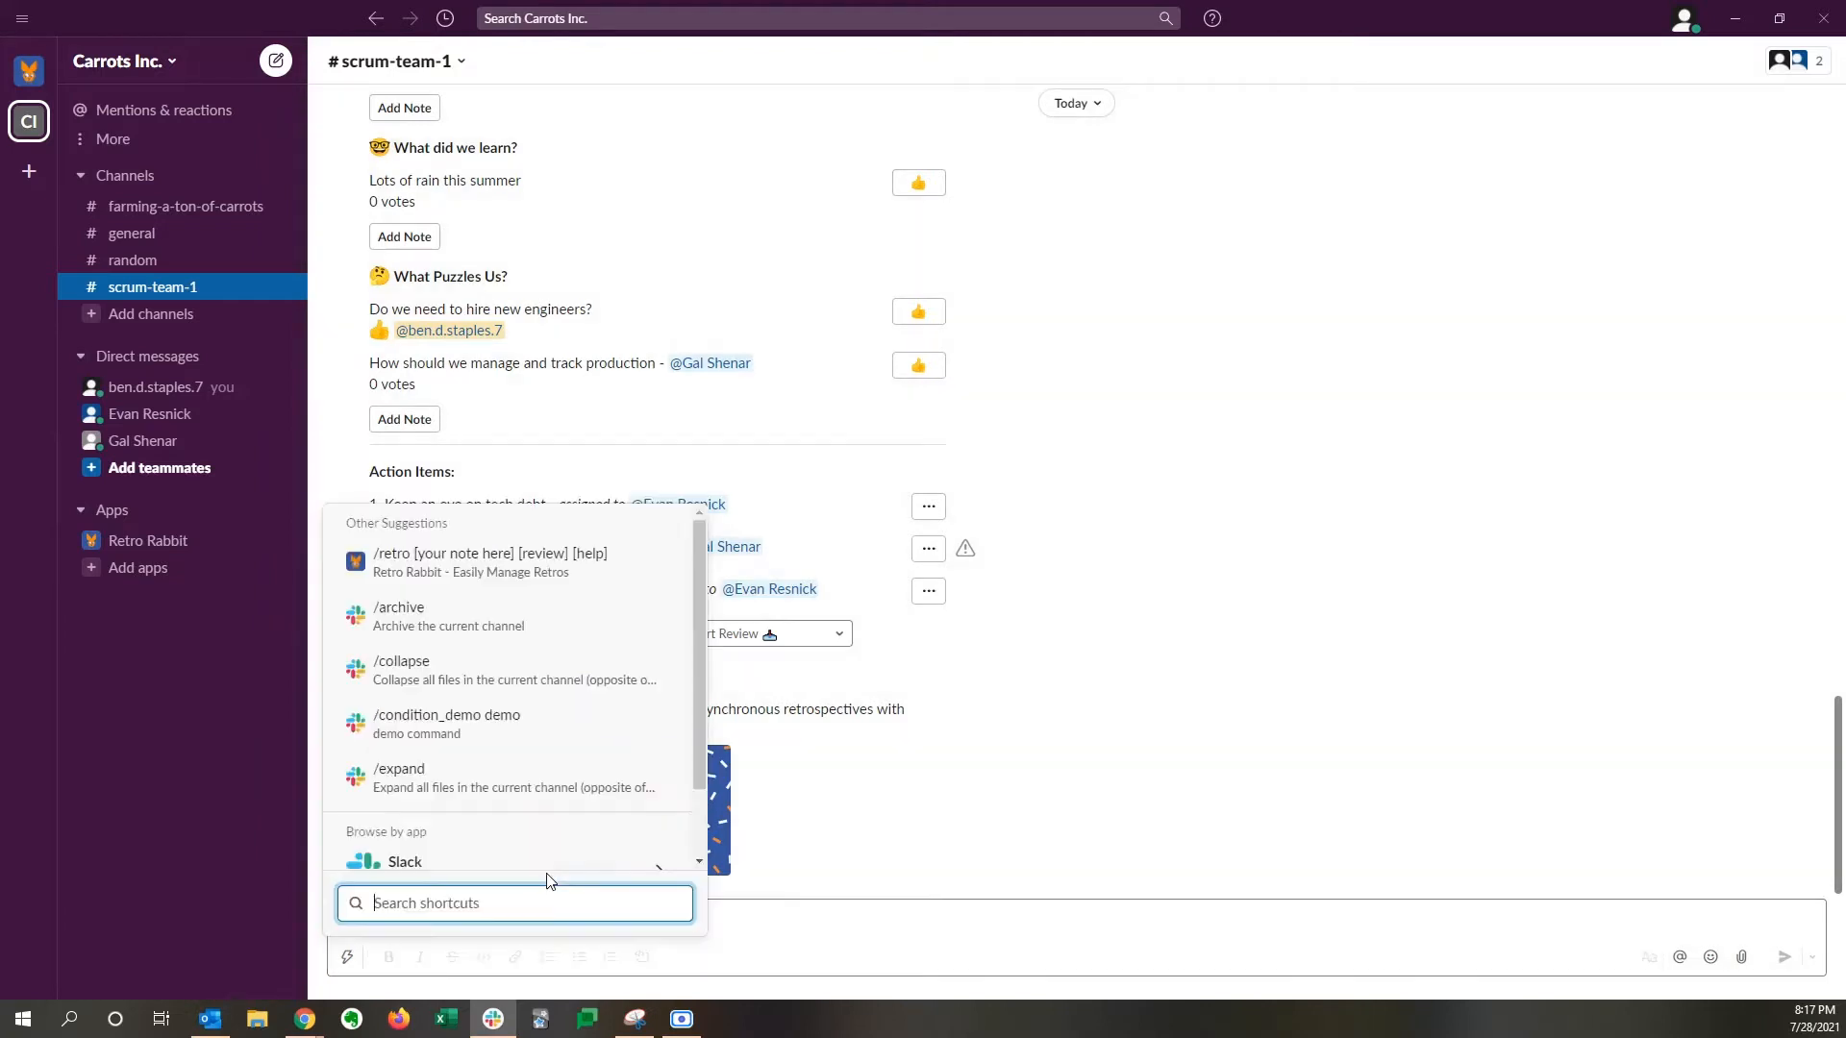
text(retro)
key(Return)
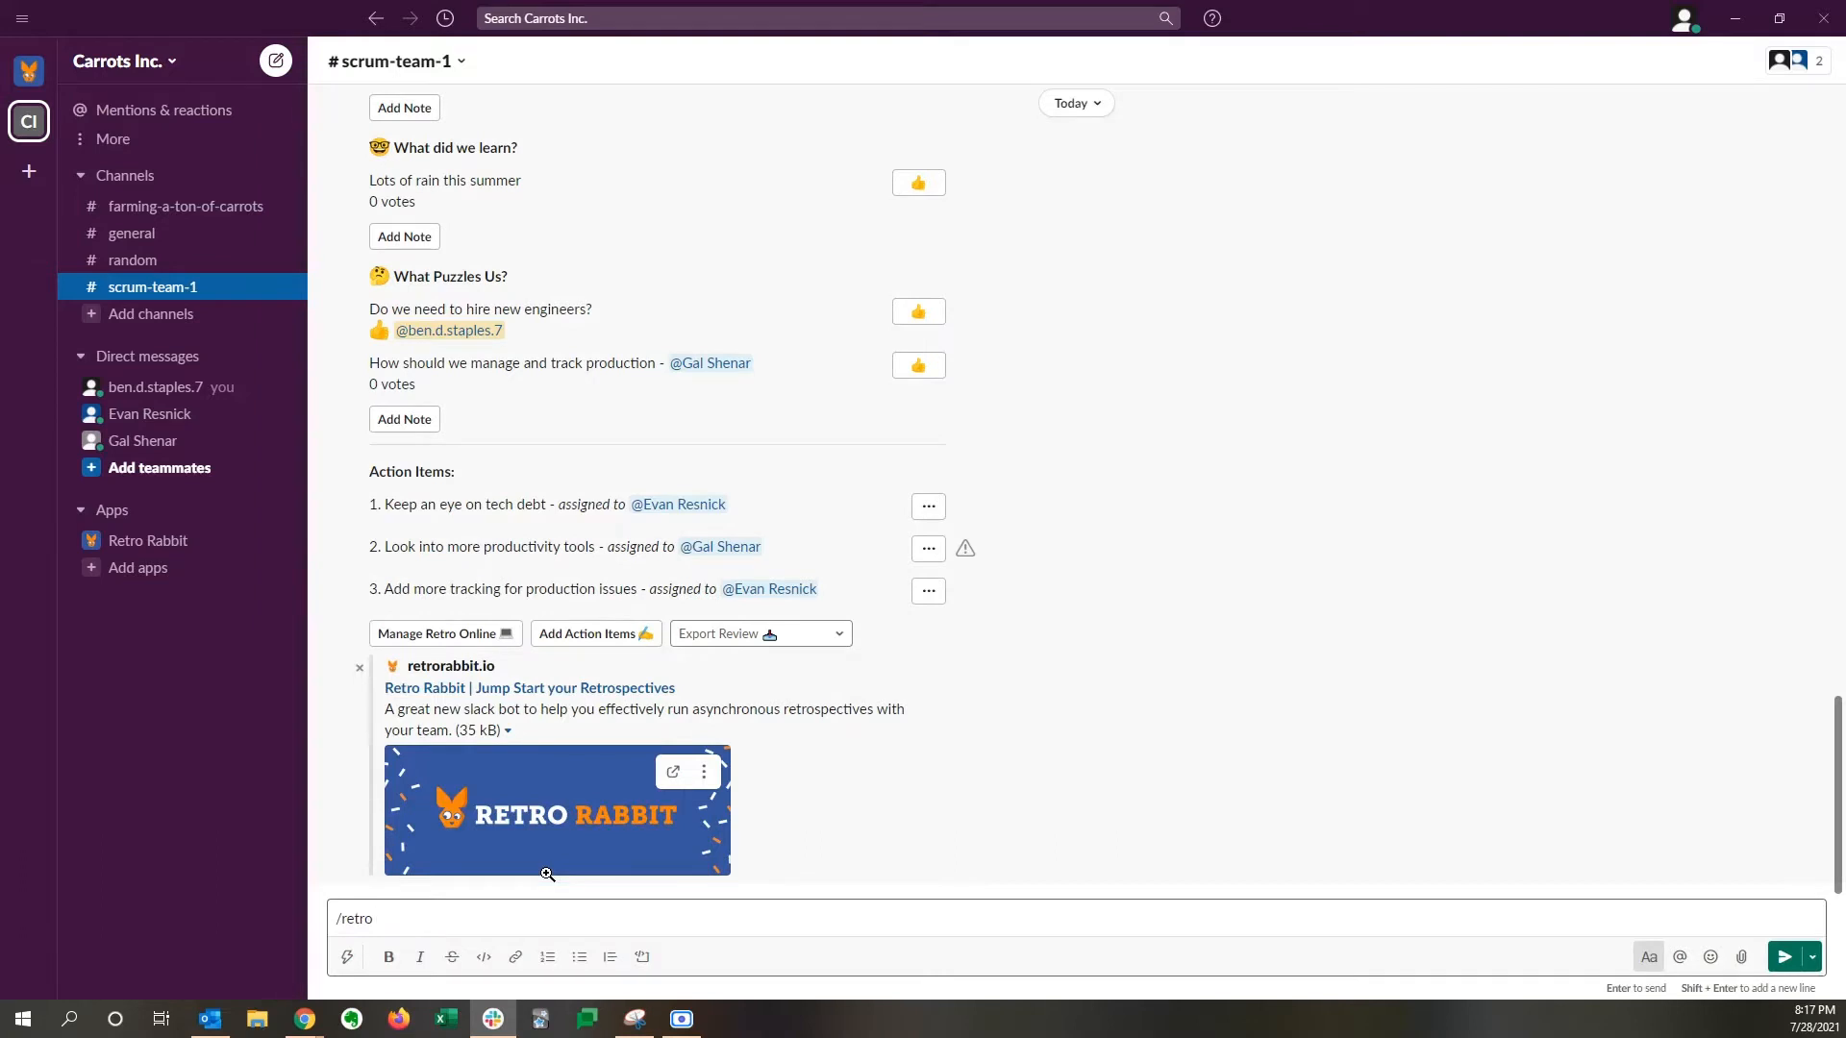
text(last retro was a great meeting)
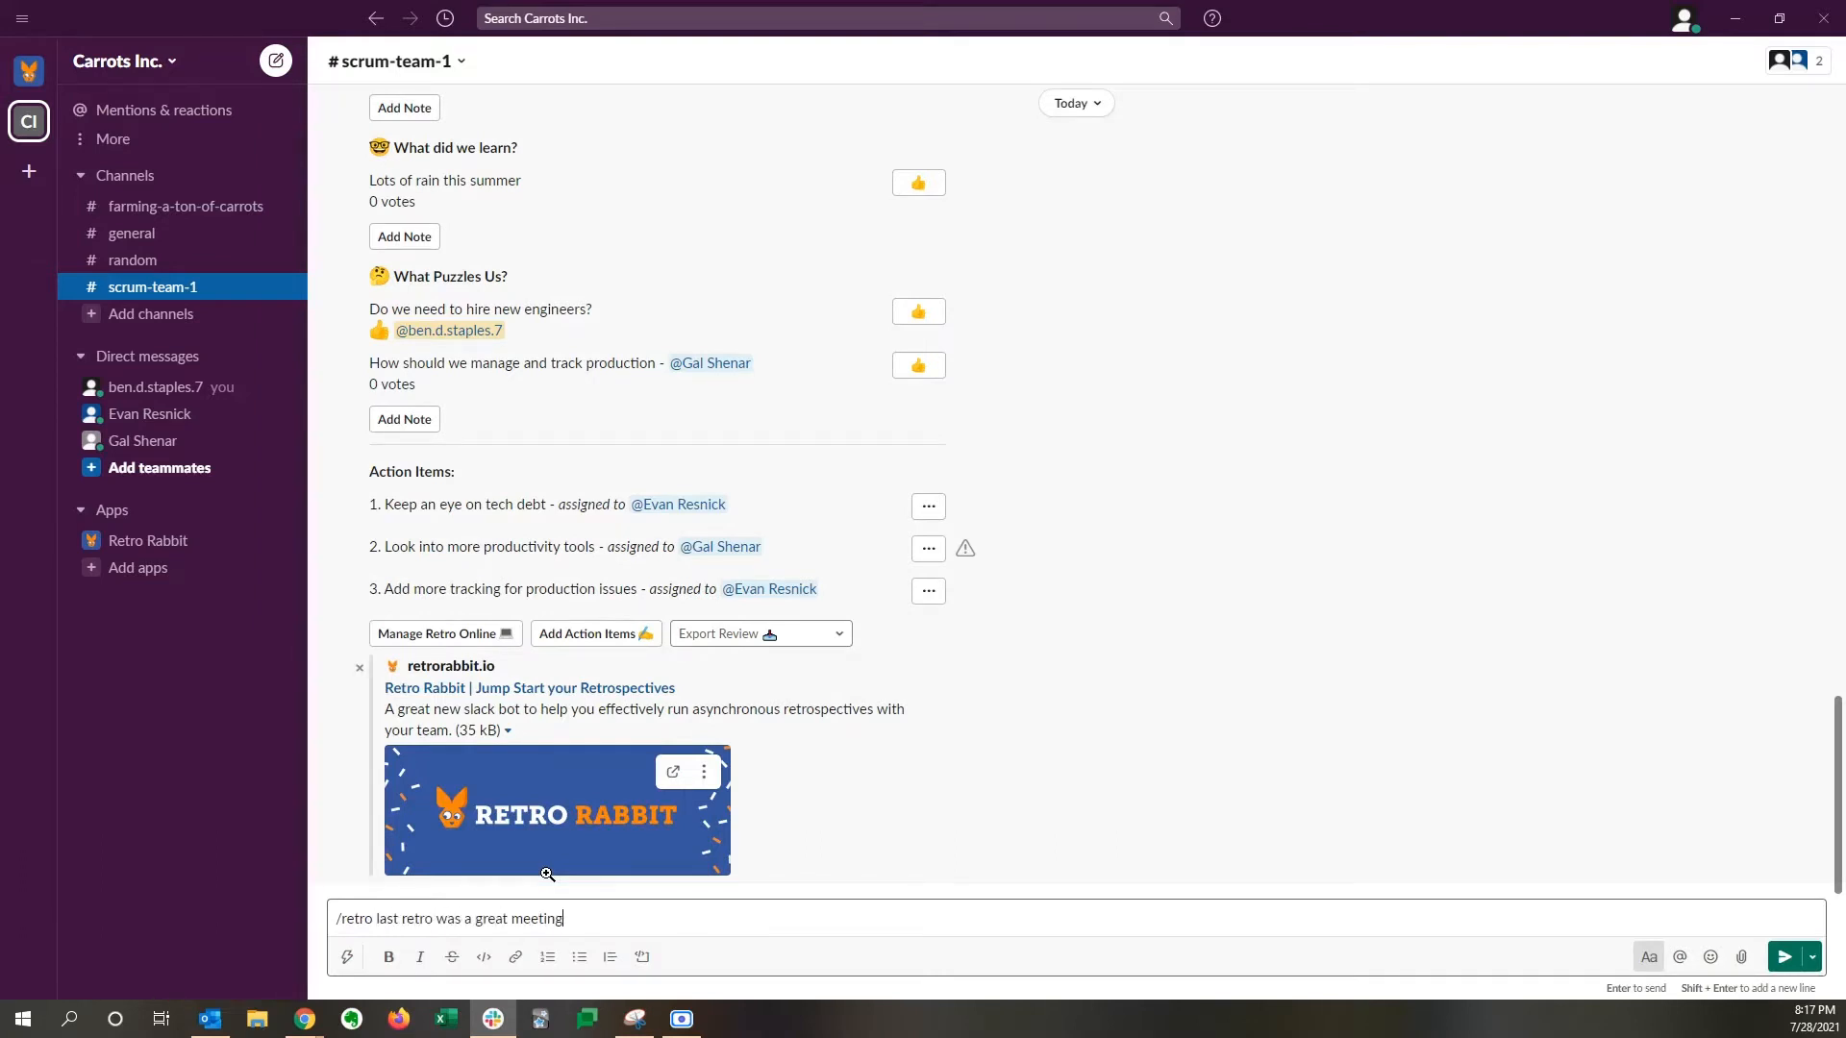
text(, and this sprint is going well)
key(Return)
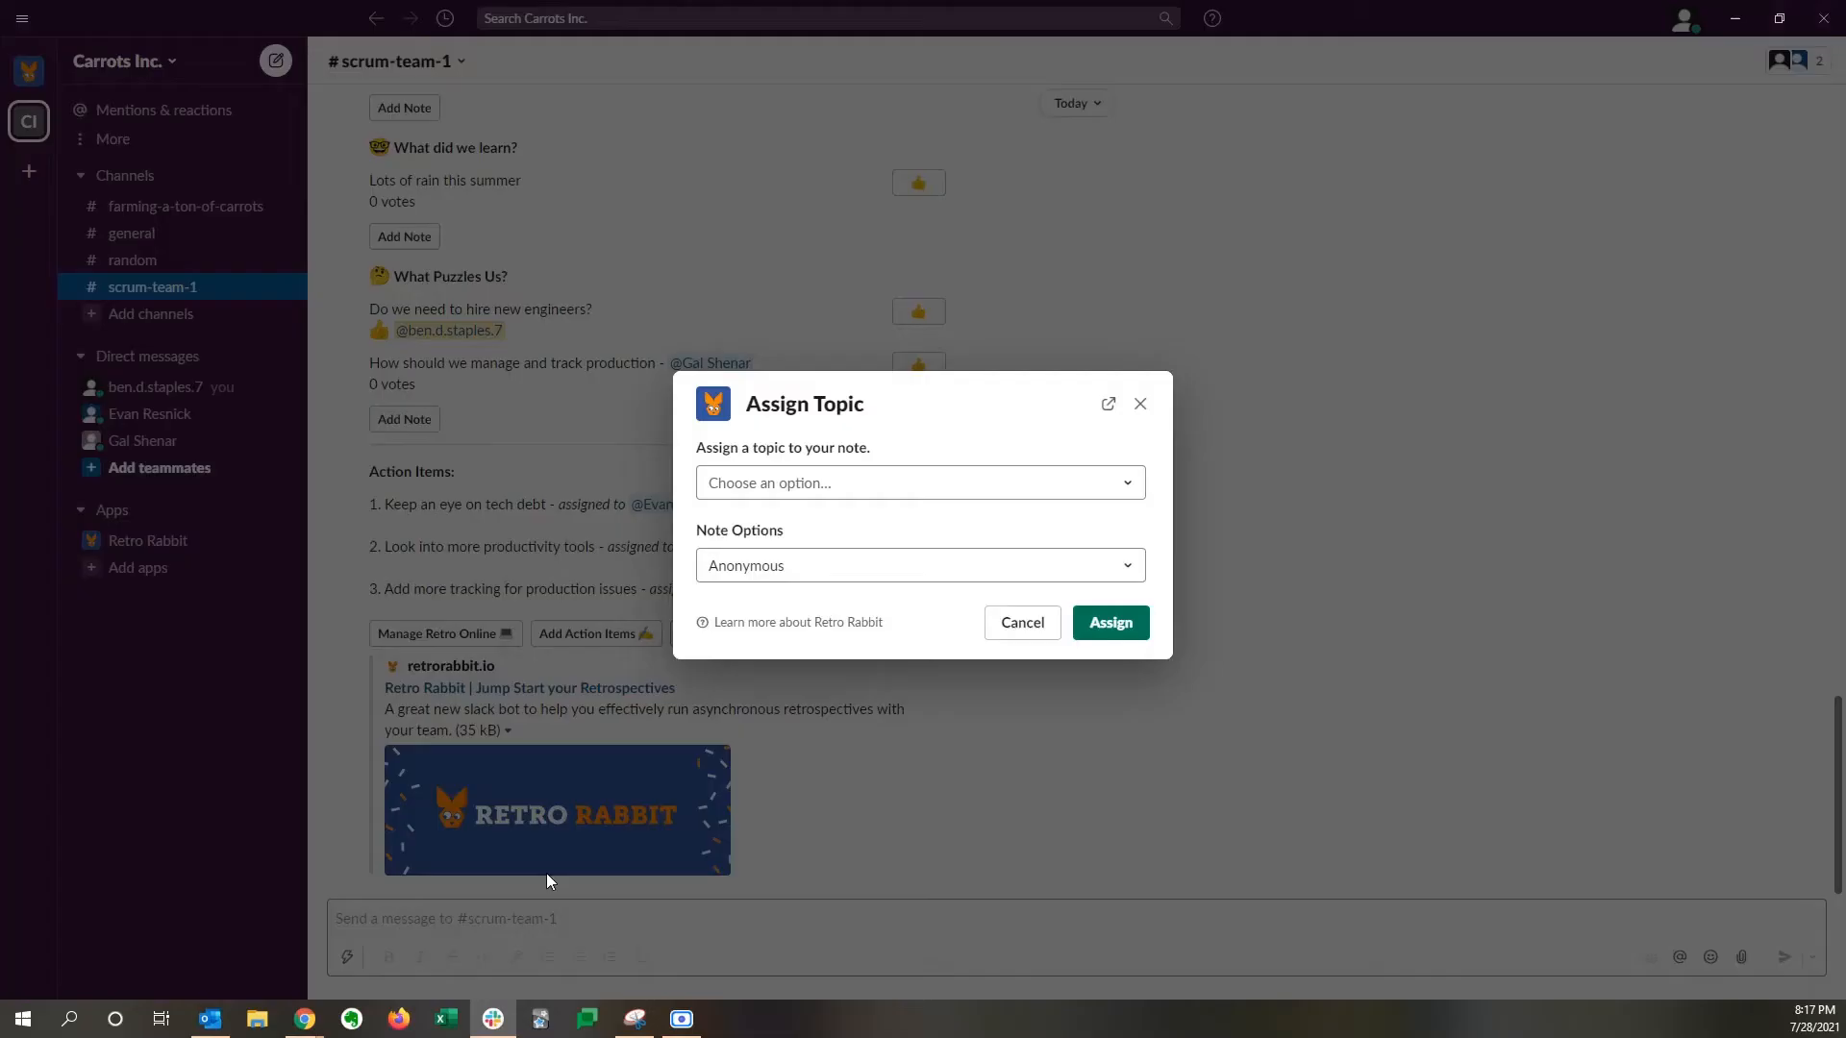
Step: Assign the new note to the topic "What went well?", set its note option to Public, and submit it
click(769, 483)
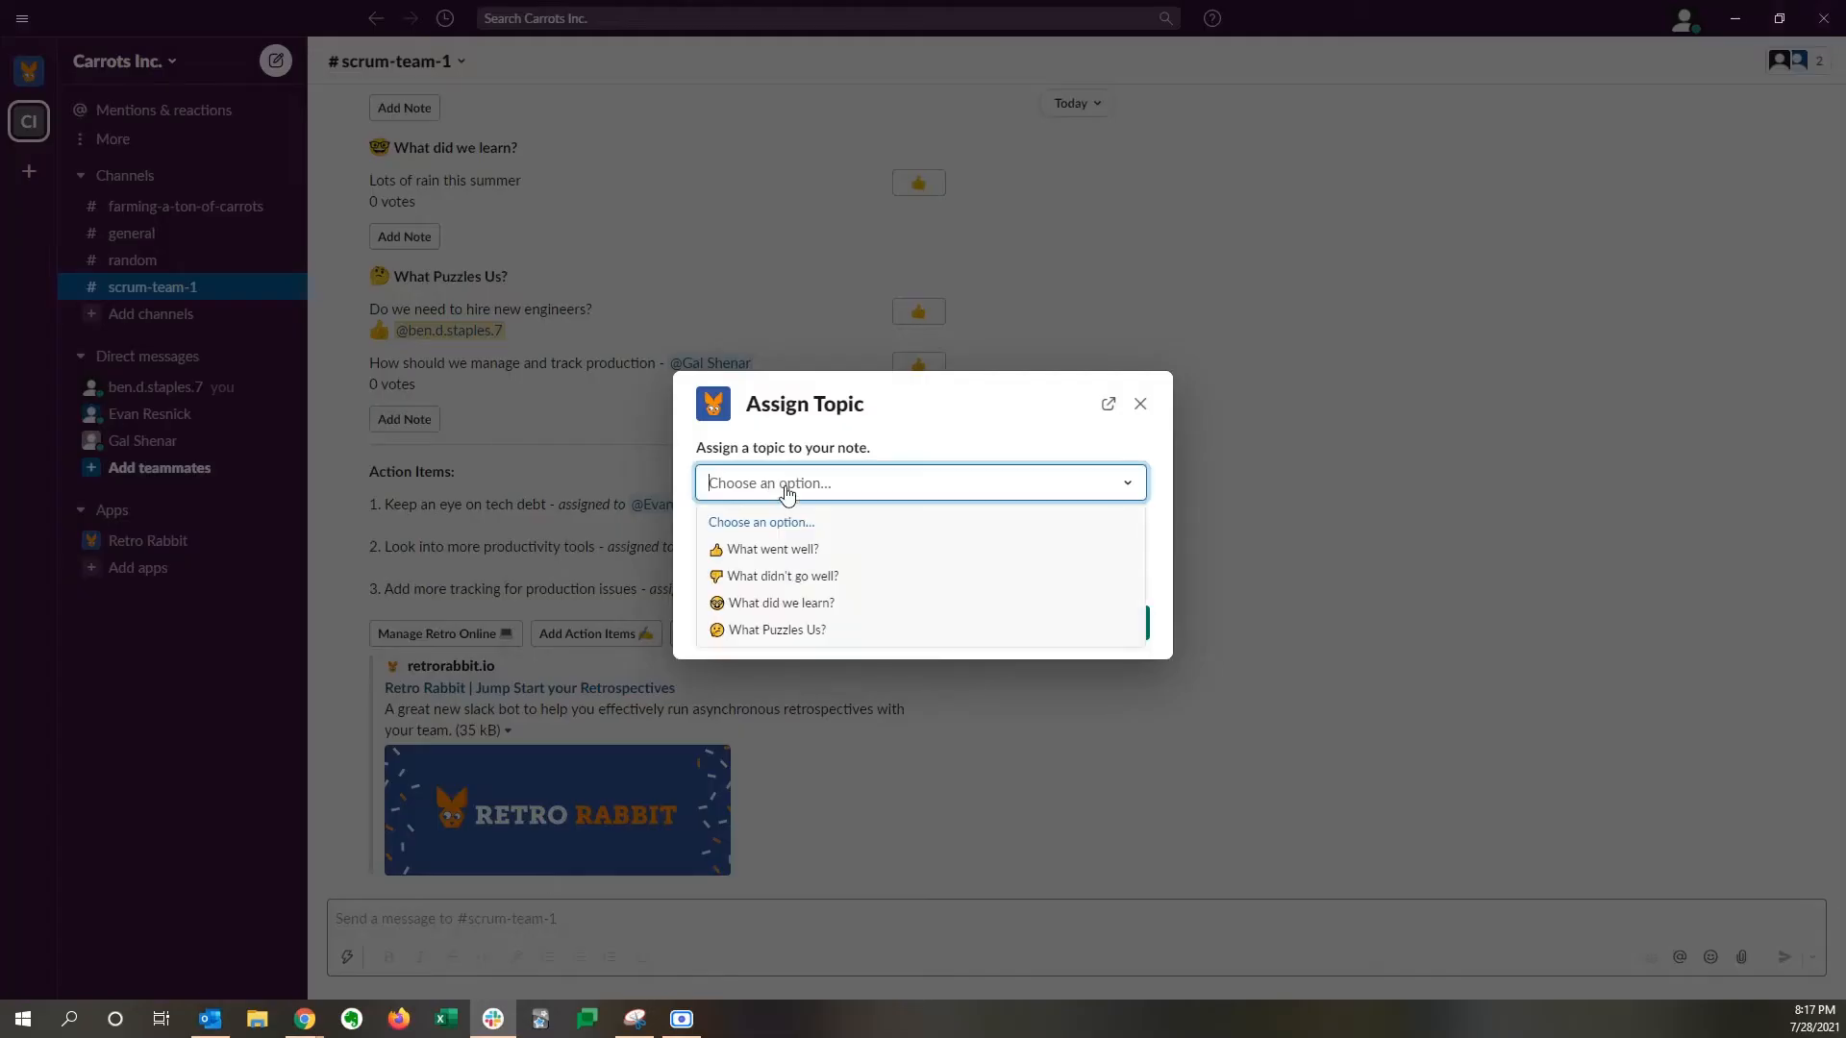
click(802, 549)
click(805, 569)
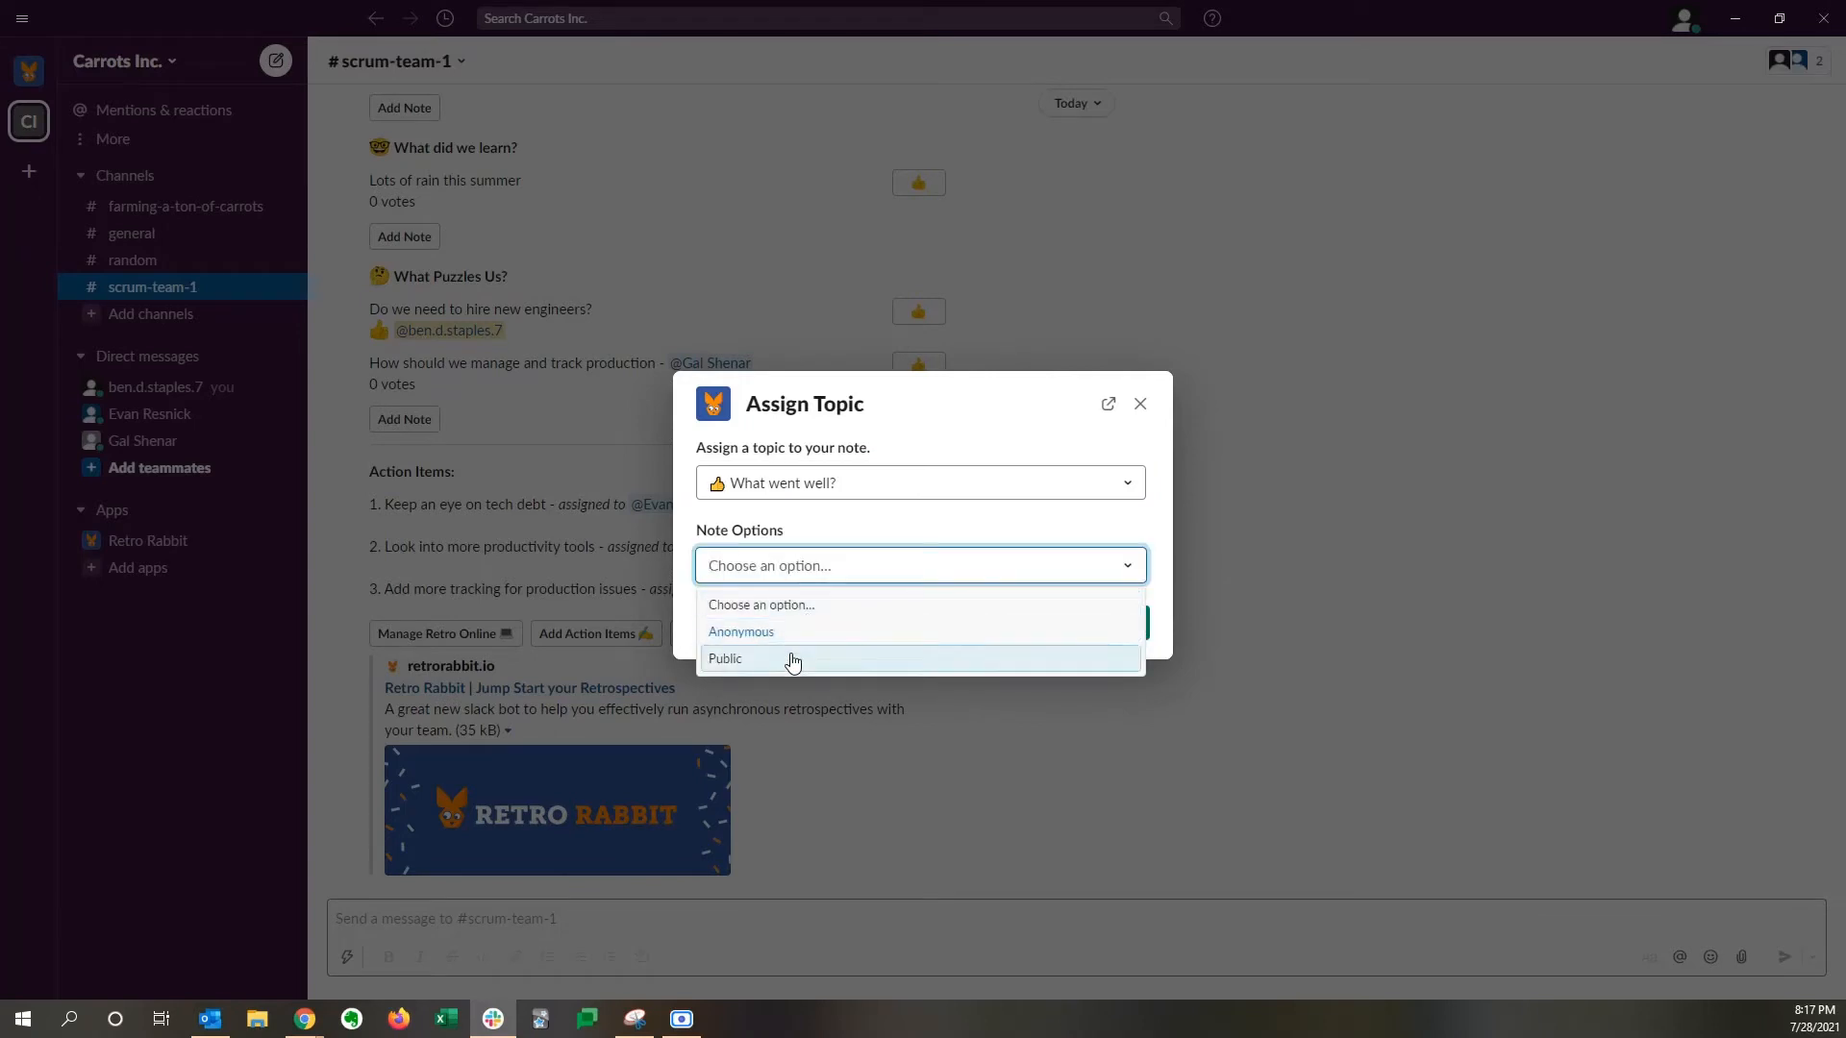
click(791, 657)
click(1106, 635)
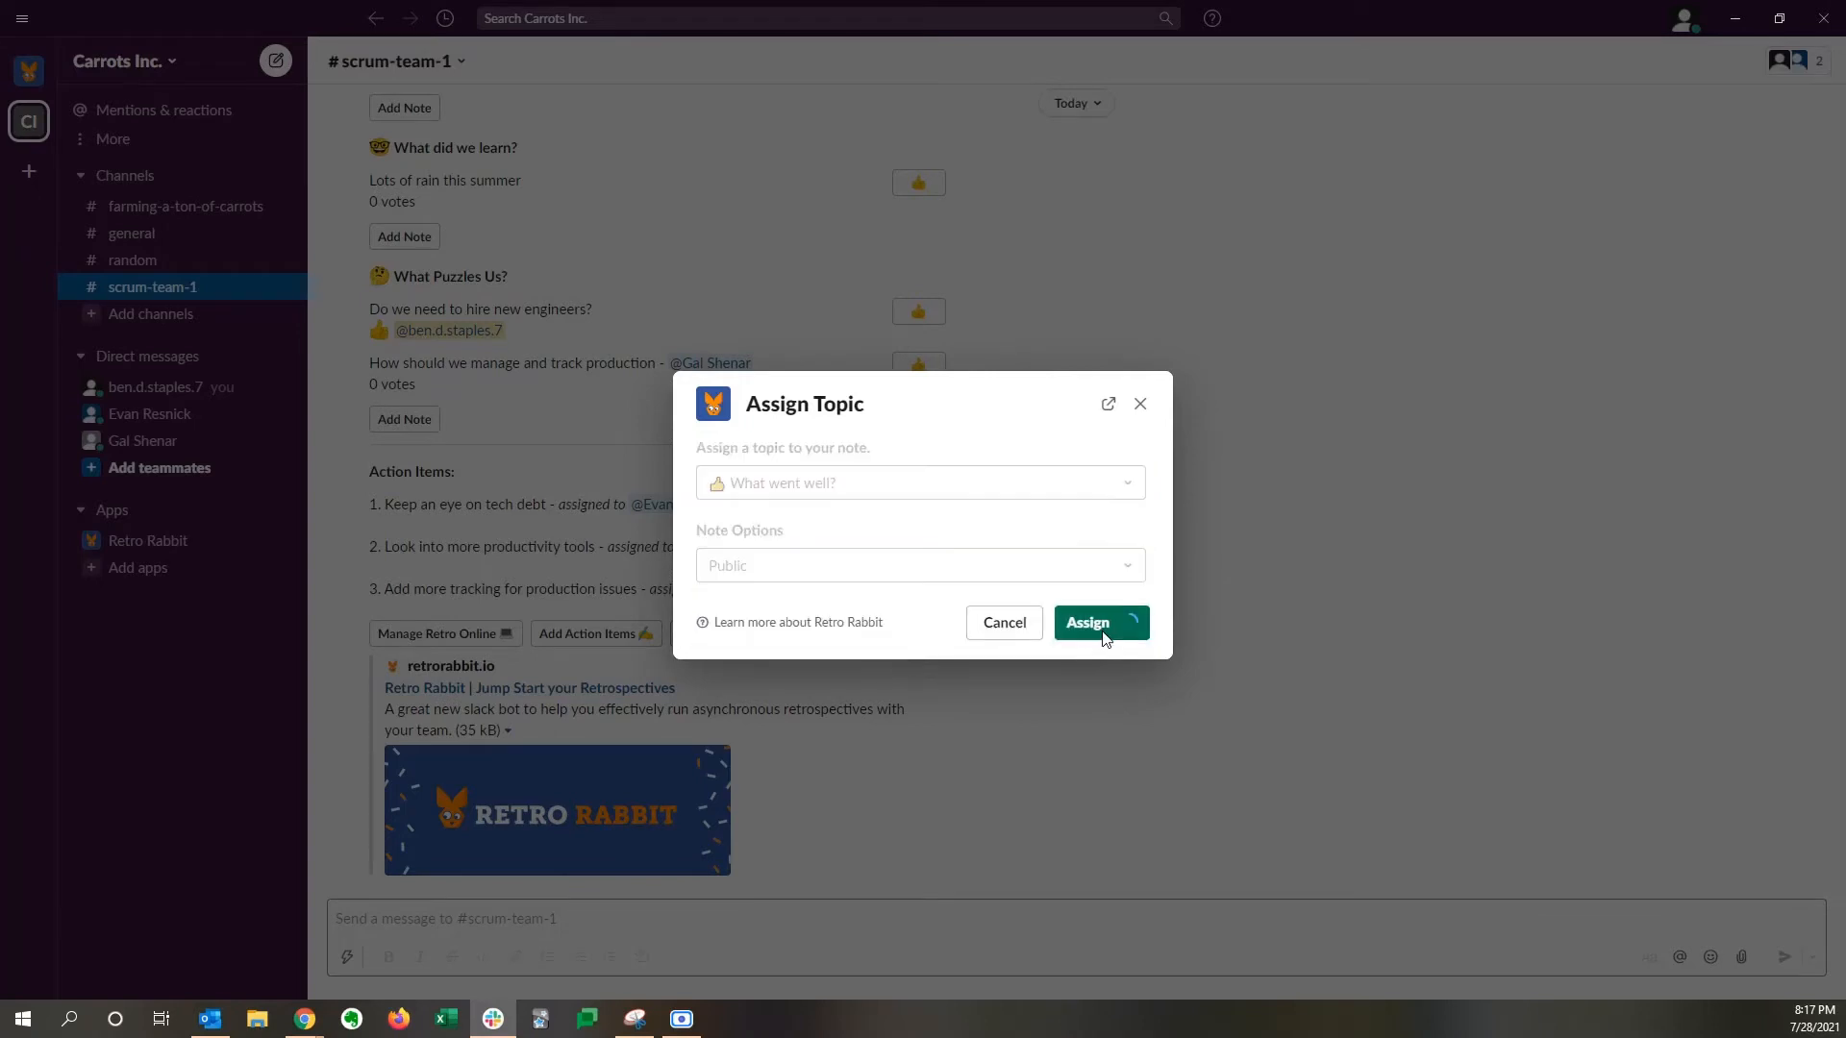